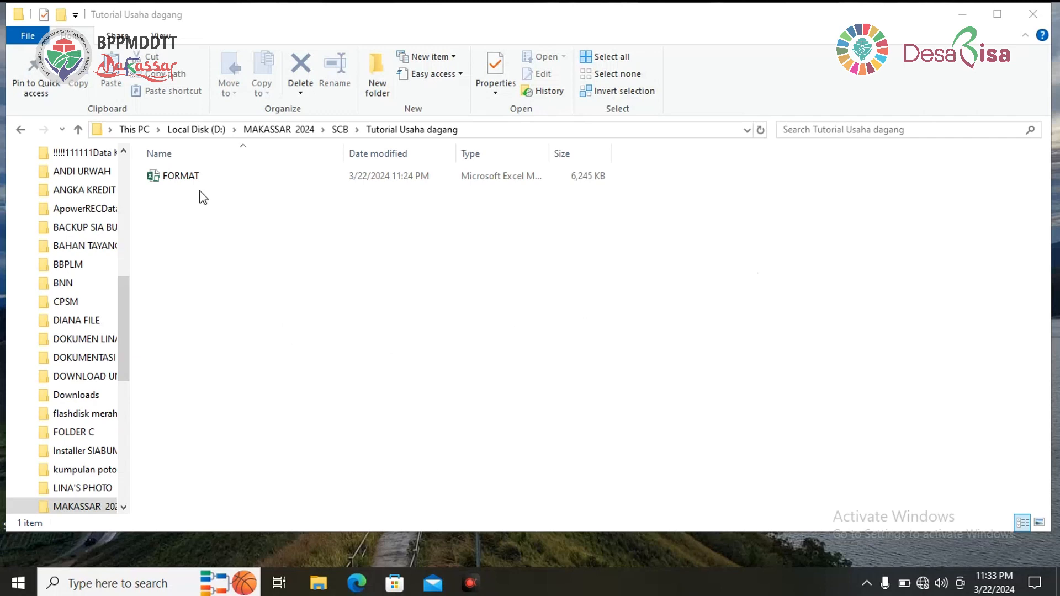
# Step: Rename the FORMAT workbook as PELAPORAN KEUANGAN UNIT USAHA DAGANG
pyautogui.click(189, 181)
pyautogui.doubleClick(189, 180)
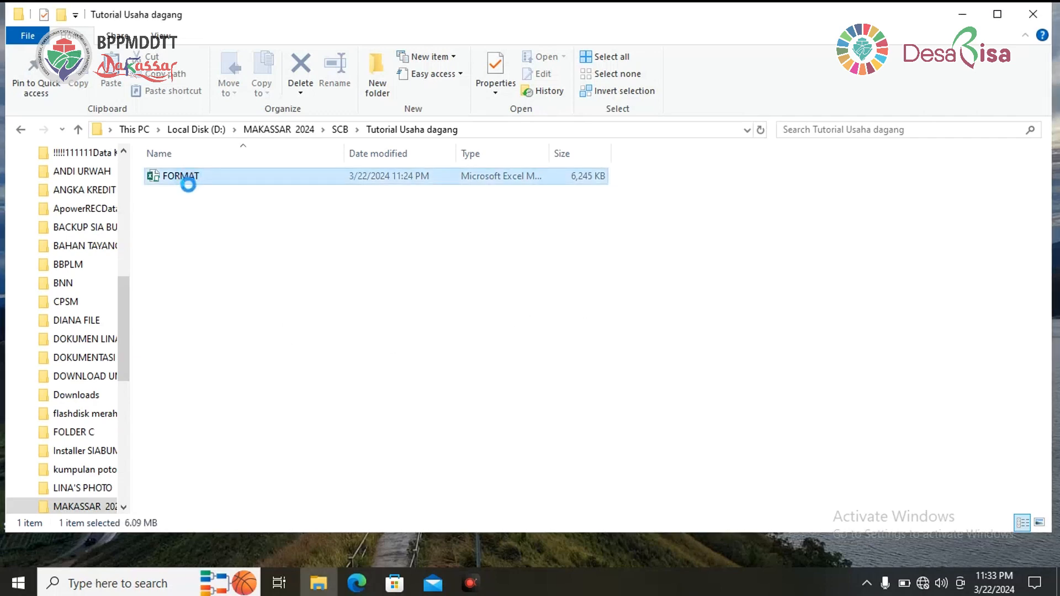
pyautogui.rightClick(191, 190)
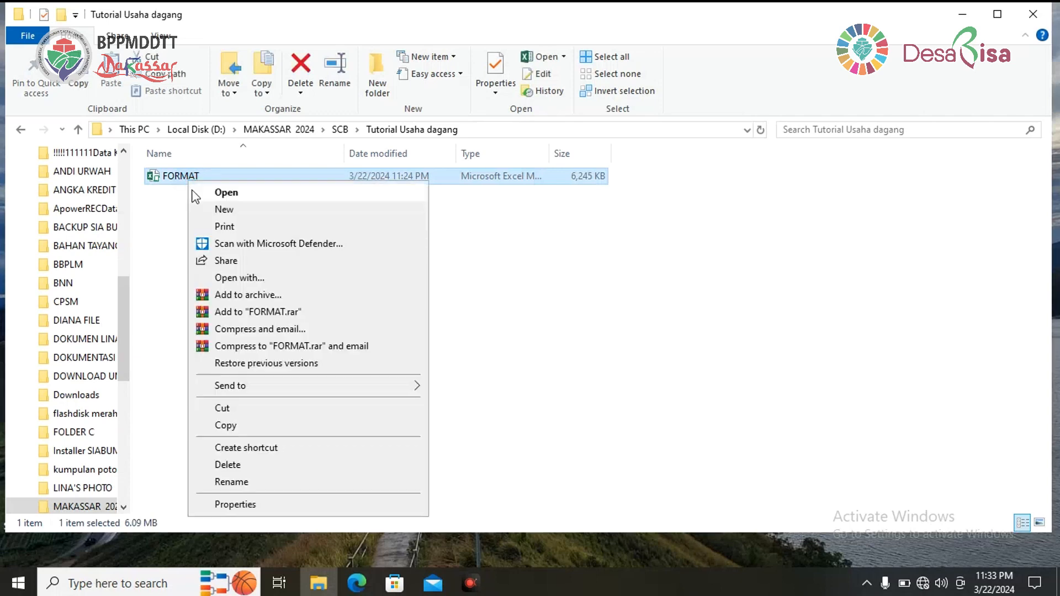
pyautogui.click(270, 483)
pyautogui.write('PELAPORAN KEUANGAN UNIT USAHA DANGANG')
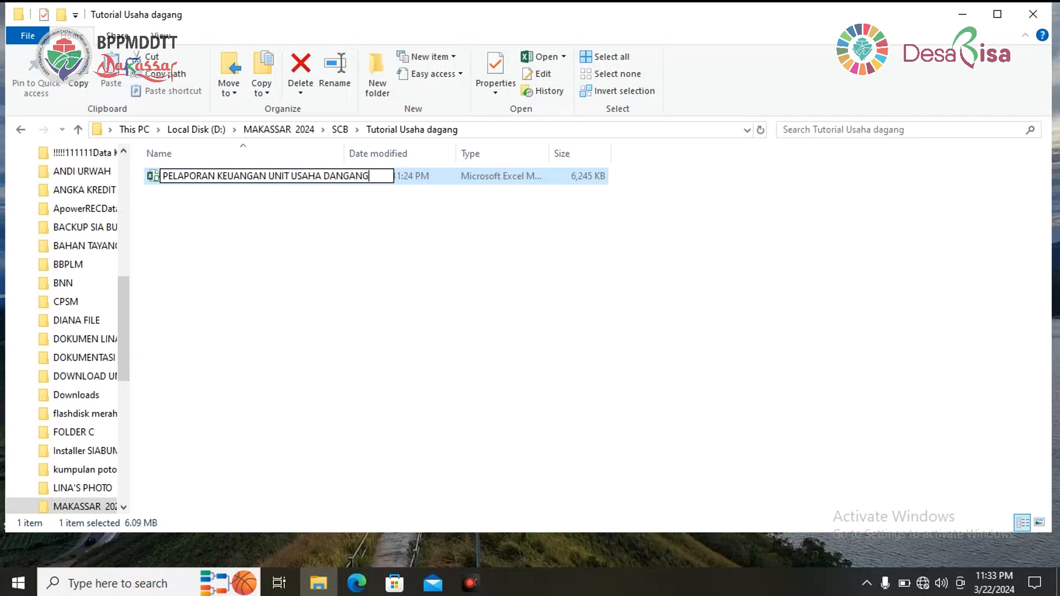
pyautogui.press('BackSpace')
pyautogui.press('BackSpace')
pyautogui.press('BackSpace')
pyautogui.press('BackSpace')
pyautogui.write('GANG')
pyautogui.press('Return')
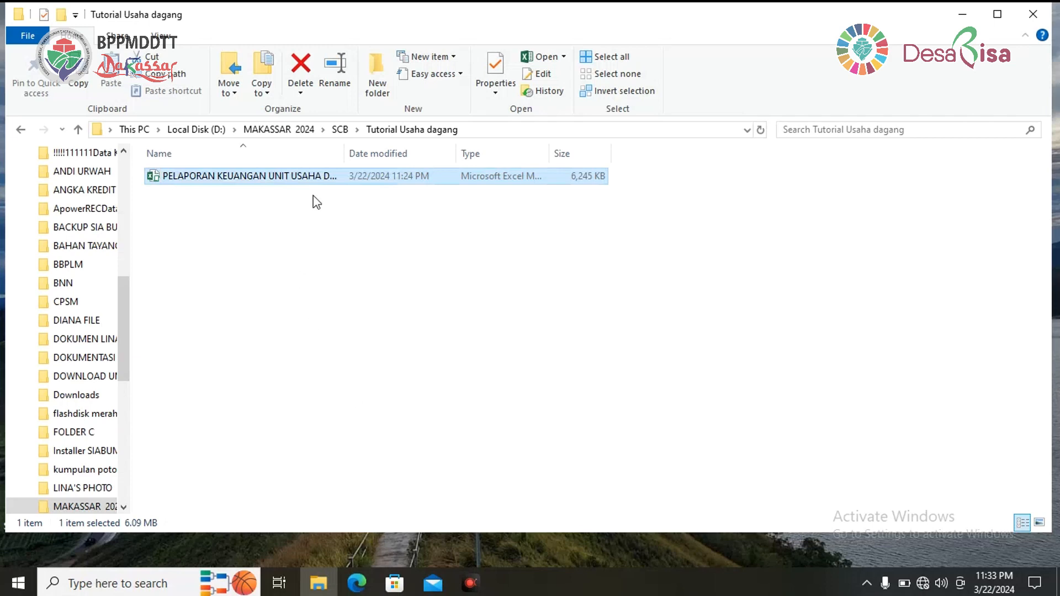
# Step: Open the PELAPORAN KEUANGAN UNIT USAHA DAGANG workbook in Excel and dismiss the Office activation wizard
pyautogui.doubleClick(320, 177)
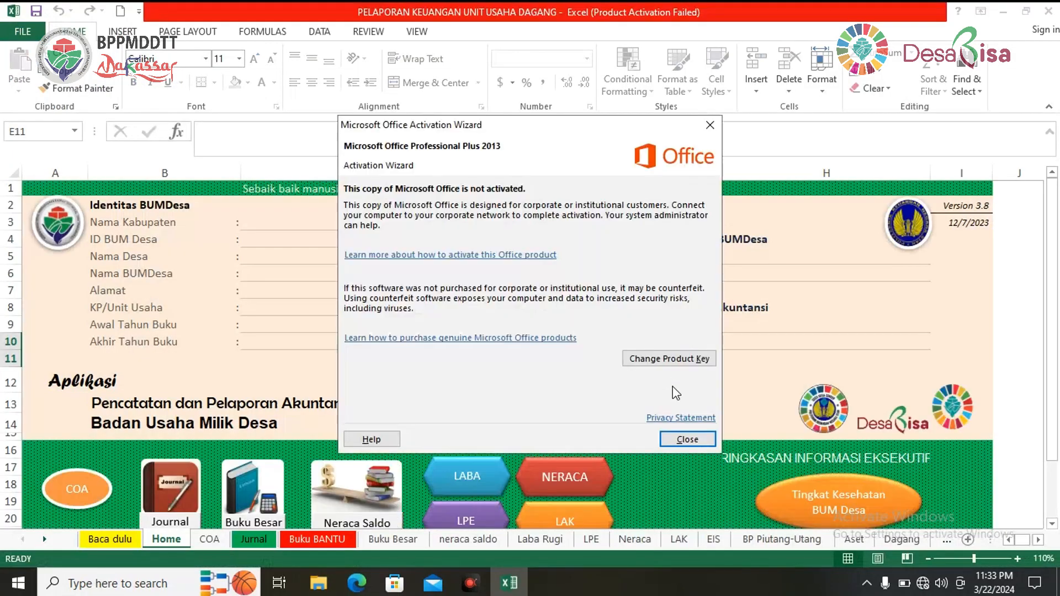
pyautogui.click(691, 440)
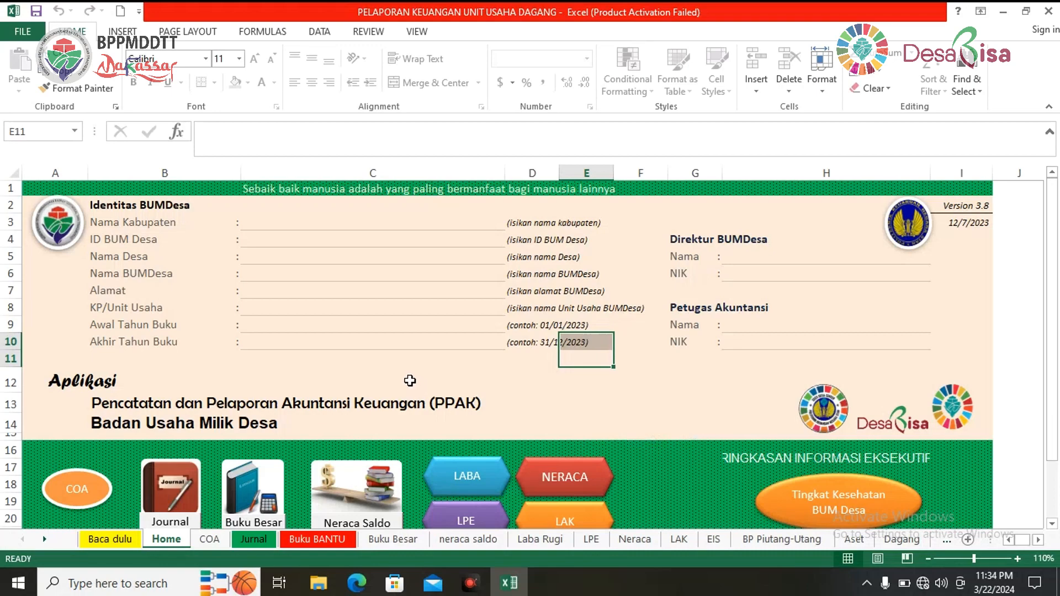
pyautogui.click(362, 313)
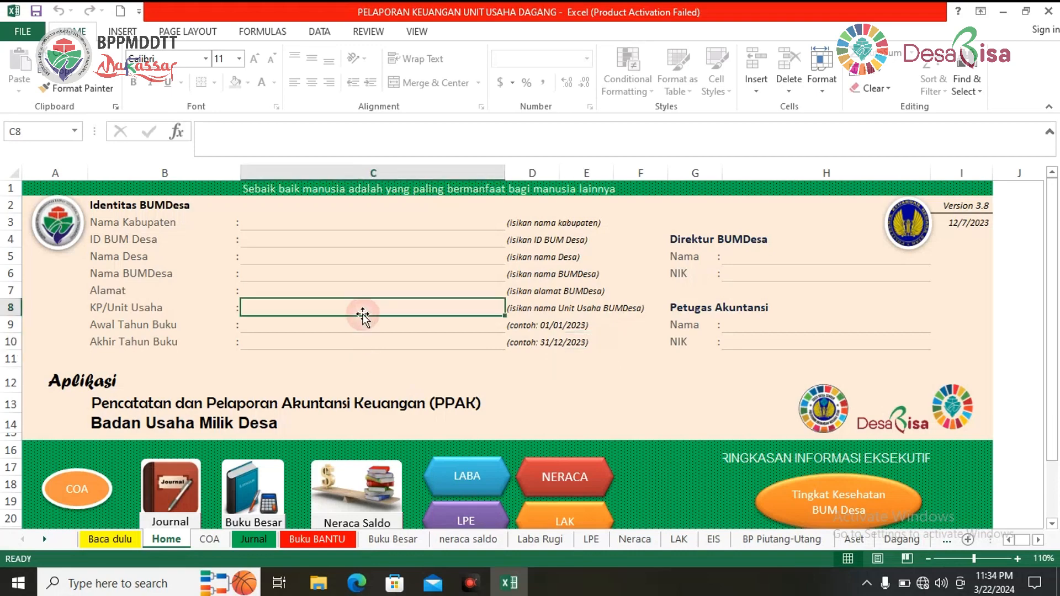
# Step: Fill in Nama Kabupaten as "Kabupaten Gemilang" and Nama Desa as "Impian" on the Home sheet
pyautogui.click(300, 226)
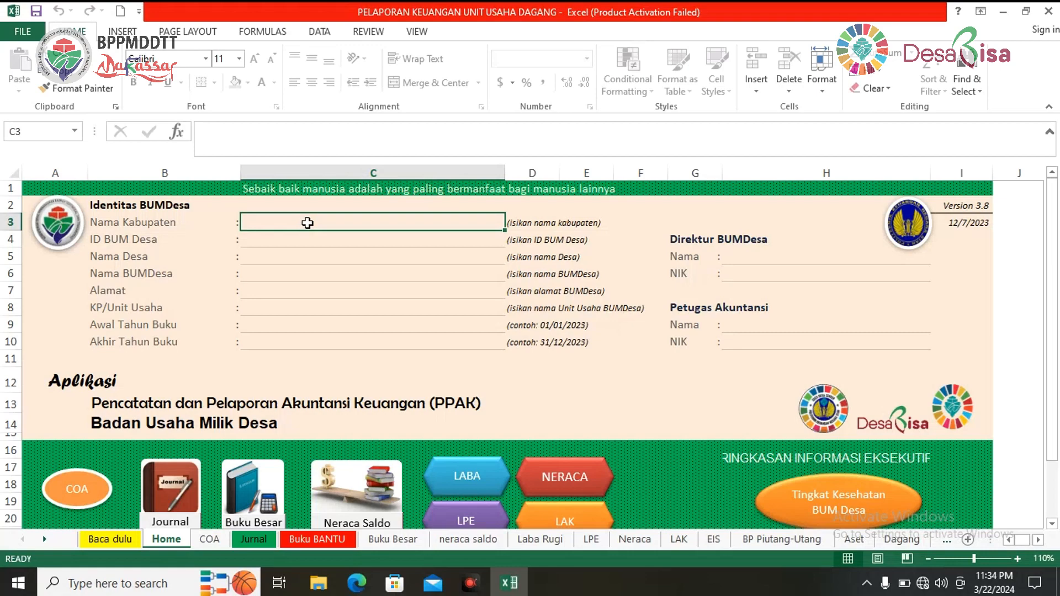
pyautogui.write('K')
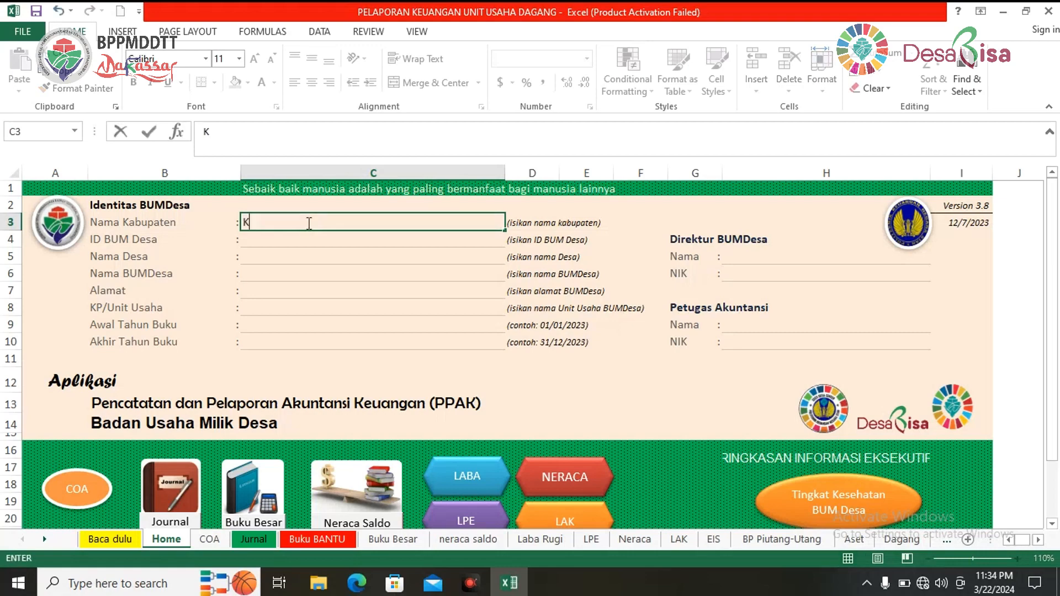
pyautogui.write('abupaten Gemilang')
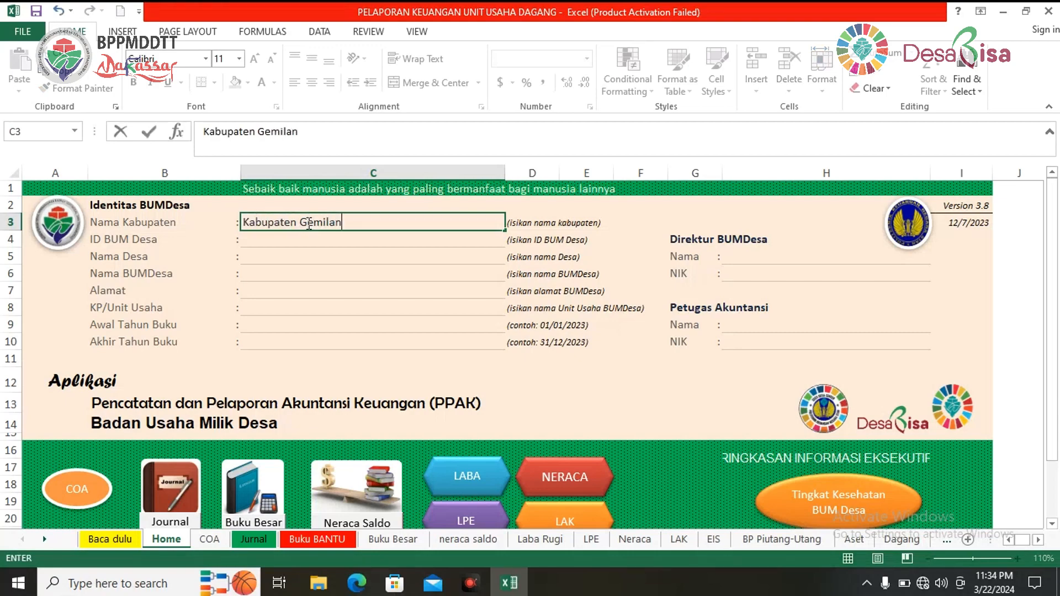
pyautogui.click(304, 264)
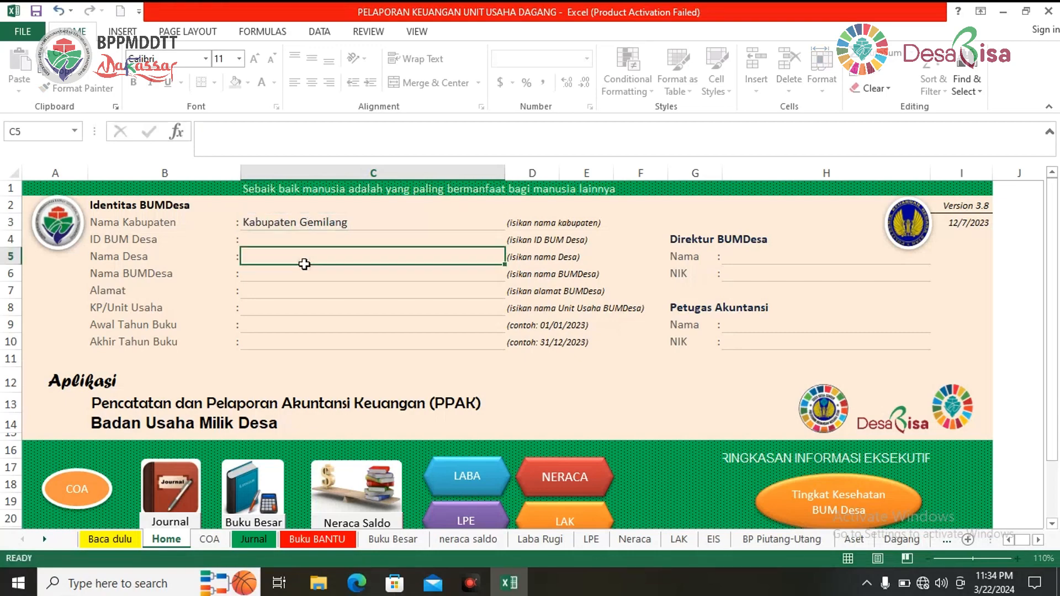
pyautogui.click(325, 238)
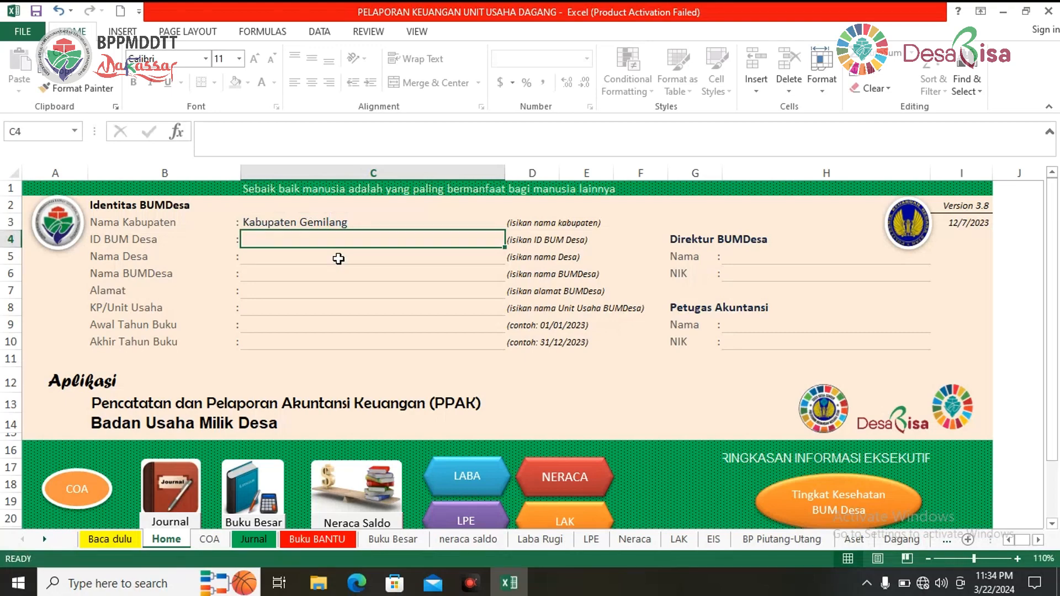
pyautogui.click(344, 256)
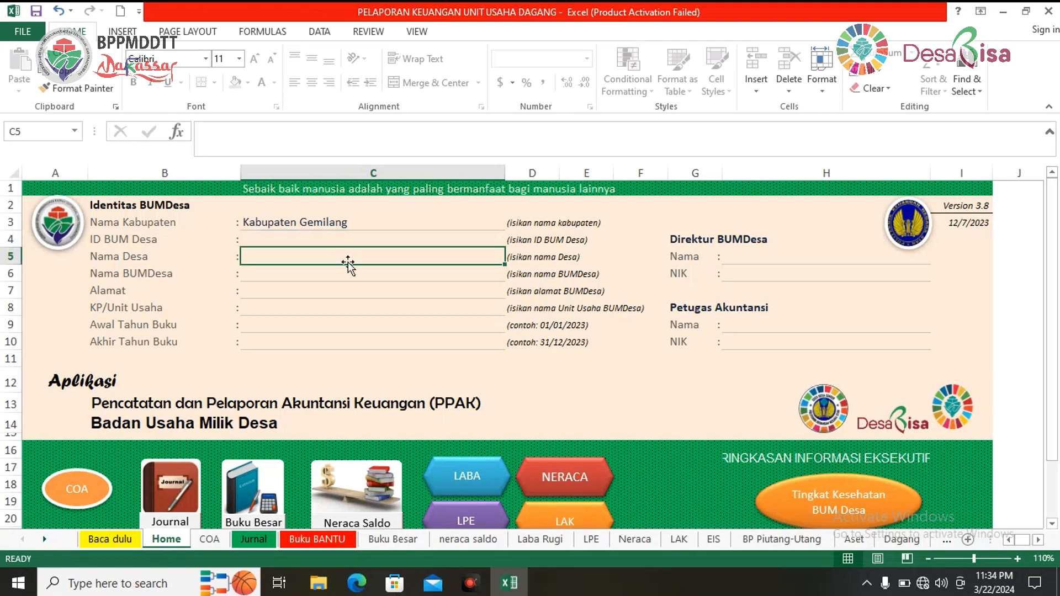
pyautogui.write('Impian')
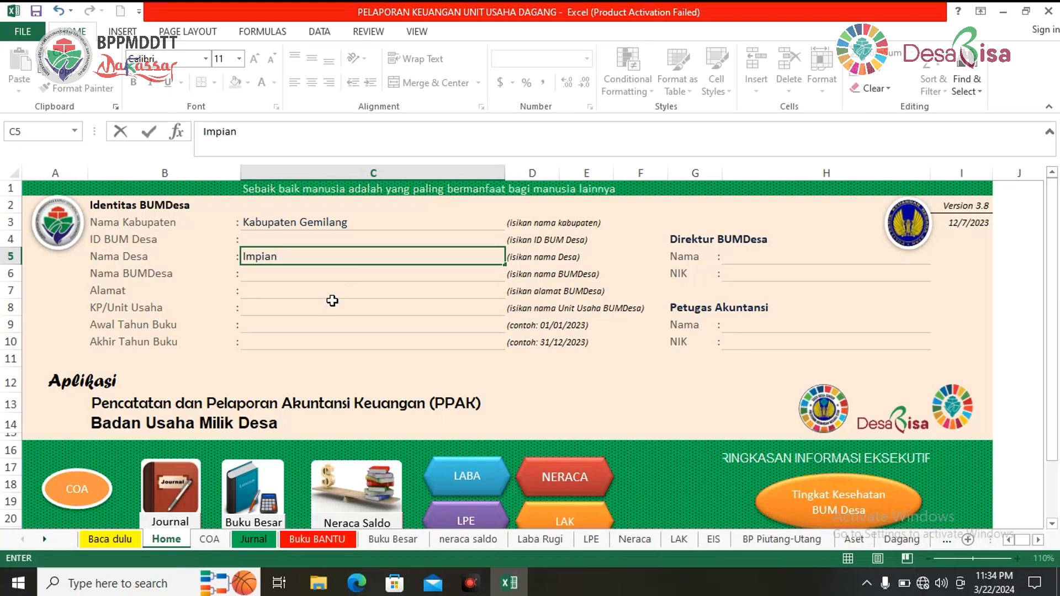
# Step: Fill in Nama BUMDesa as "BUM DESA SENTOSA" in the Identitas BUMDesa section
pyautogui.click(353, 275)
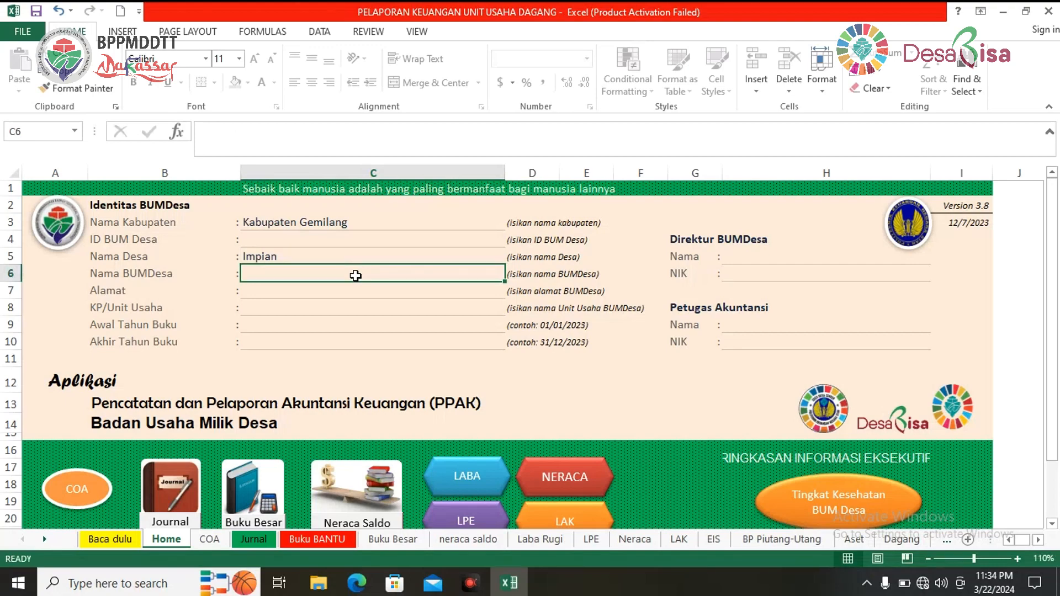
pyautogui.write('BU')
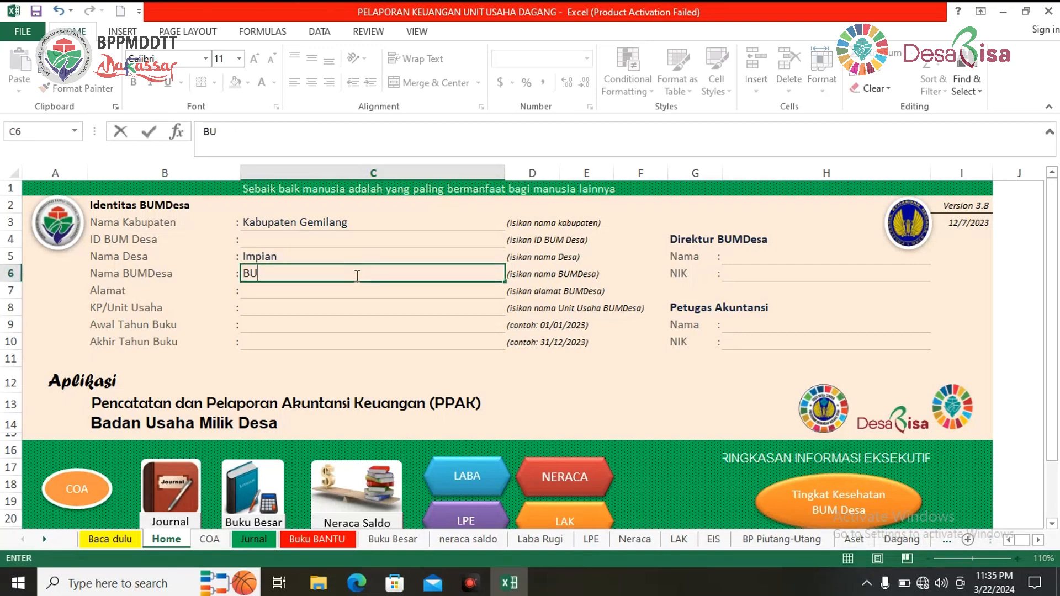
pyautogui.write('M DESA SE')
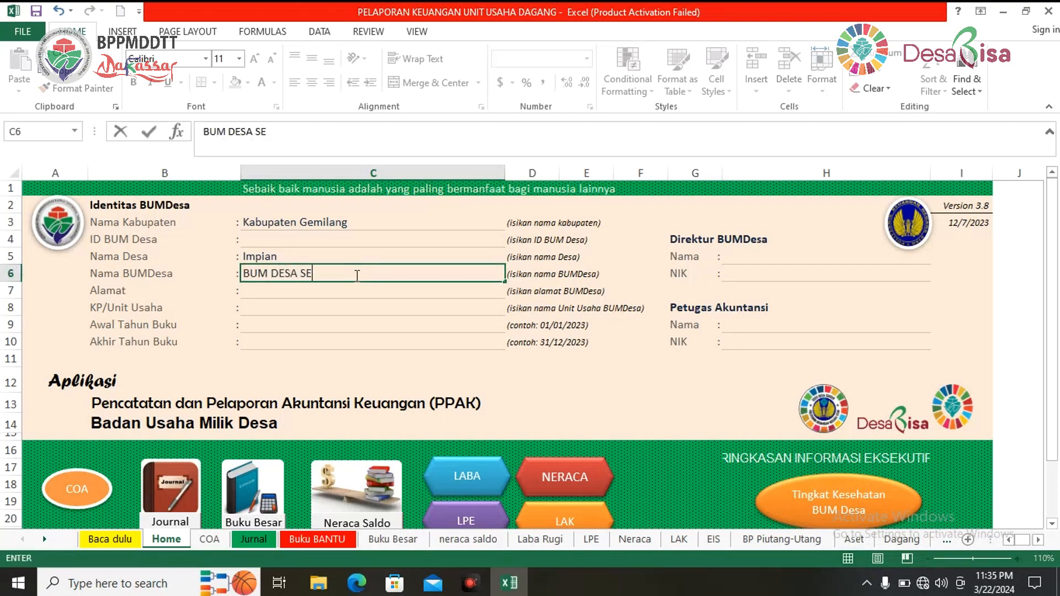
pyautogui.write('NTOSA')
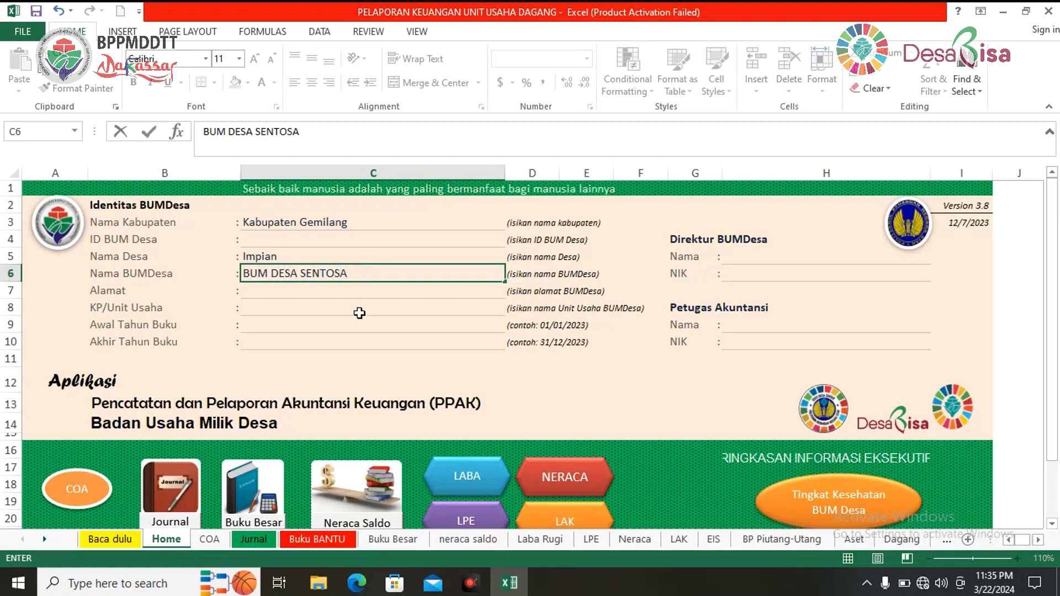
# Step: Fill in the BUMDesa's address in the Alamat field
pyautogui.click(334, 294)
pyautogui.write('Dusun Impi')
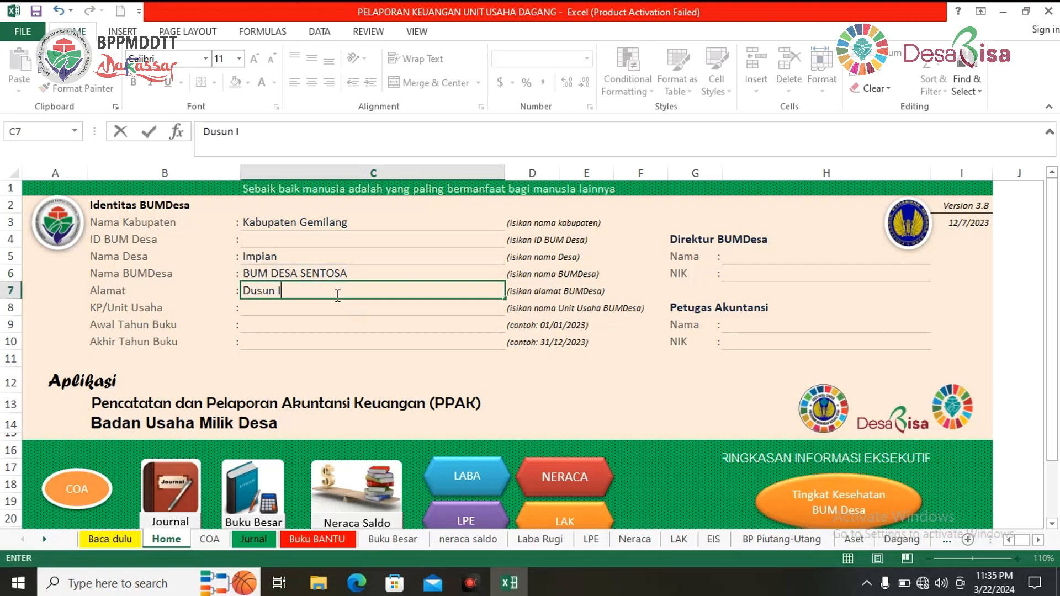
pyautogui.press('BackSpace')
pyautogui.press('BackSpace')
pyautogui.press('BackSpace')
pyautogui.press('BackSpace')
pyautogui.write('Ceria')
pyautogui.press('Return')
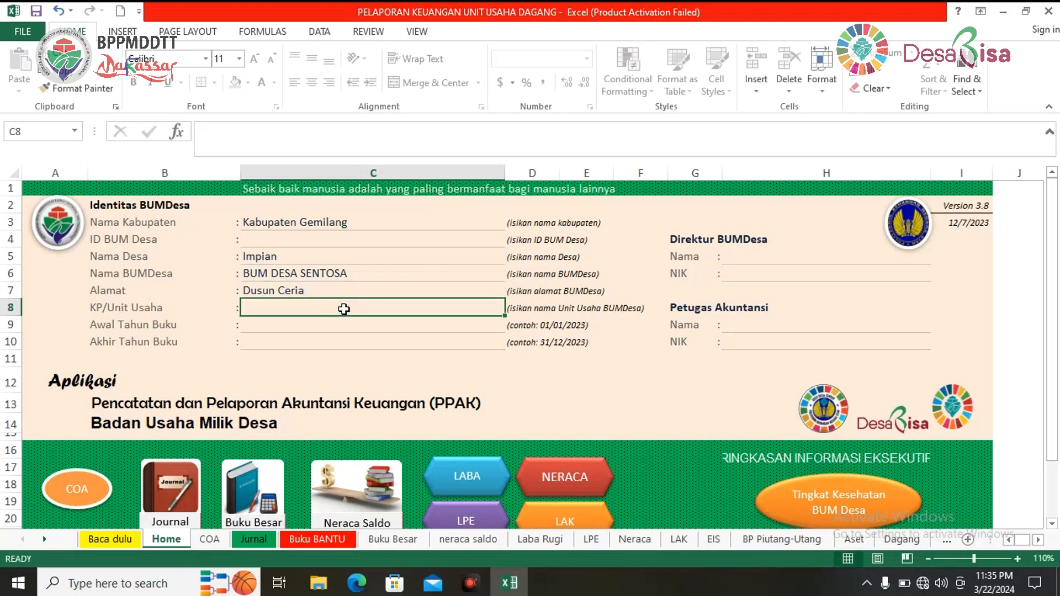
# Step: Fill in KP/Unit Usaha as "Unit Usaha Dagang"
pyautogui.write('Unit U')
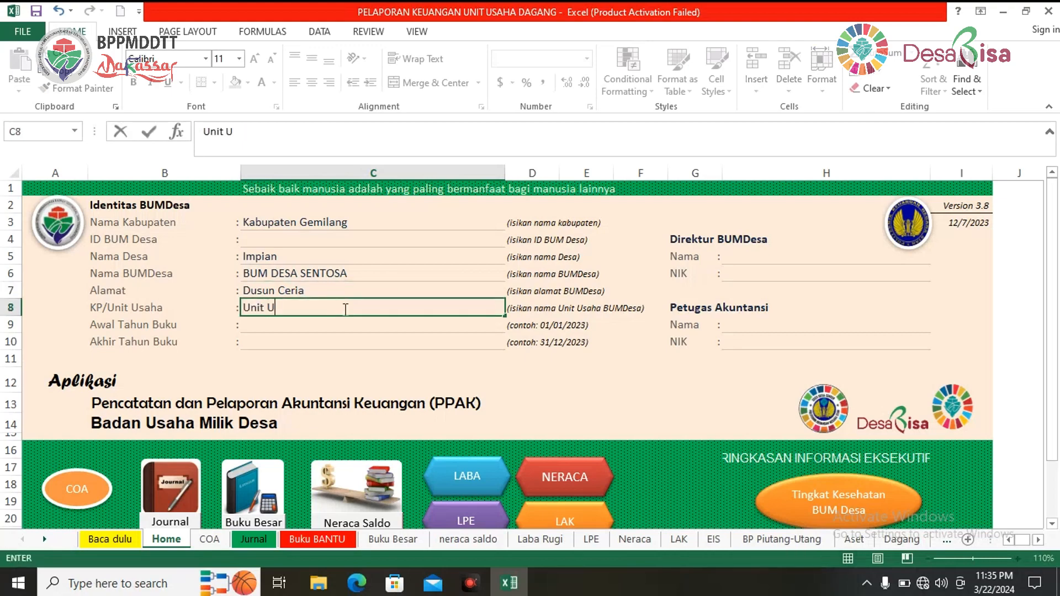
pyautogui.write('saha Dangang')
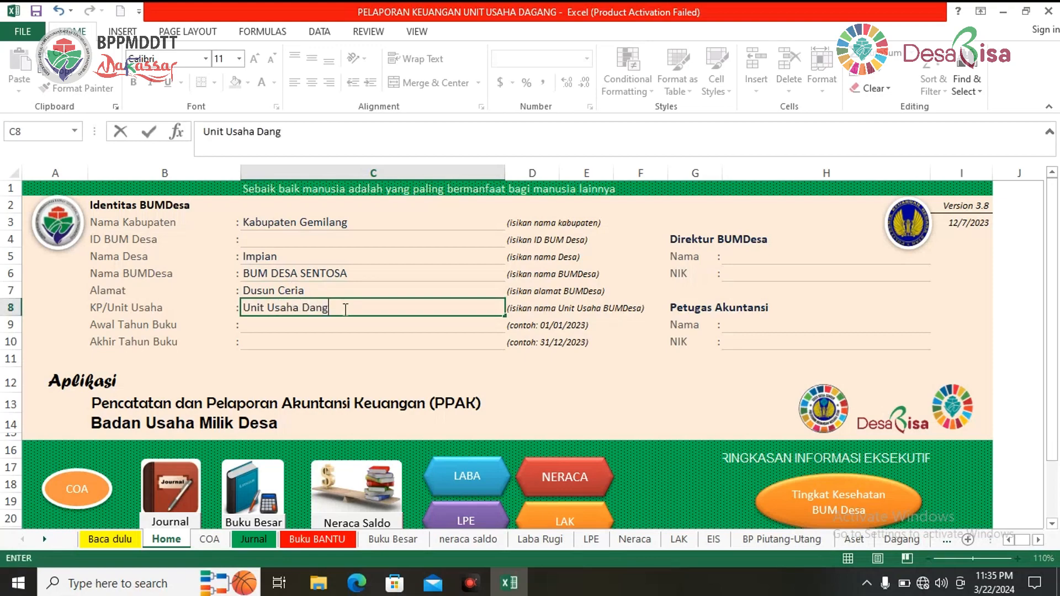
pyautogui.press('BackSpace')
pyautogui.press('BackSpace')
pyautogui.press('BackSpace')
pyautogui.press('BackSpace')
pyautogui.press('BackSpace')
pyautogui.write('gang')
# Step: Set Awal Tahun Buku to "01 Januari 2024" and Akhir Tahun Buku to "31 Desember 2024"
pyautogui.click(320, 325)
pyautogui.write('01 Januari 2024')
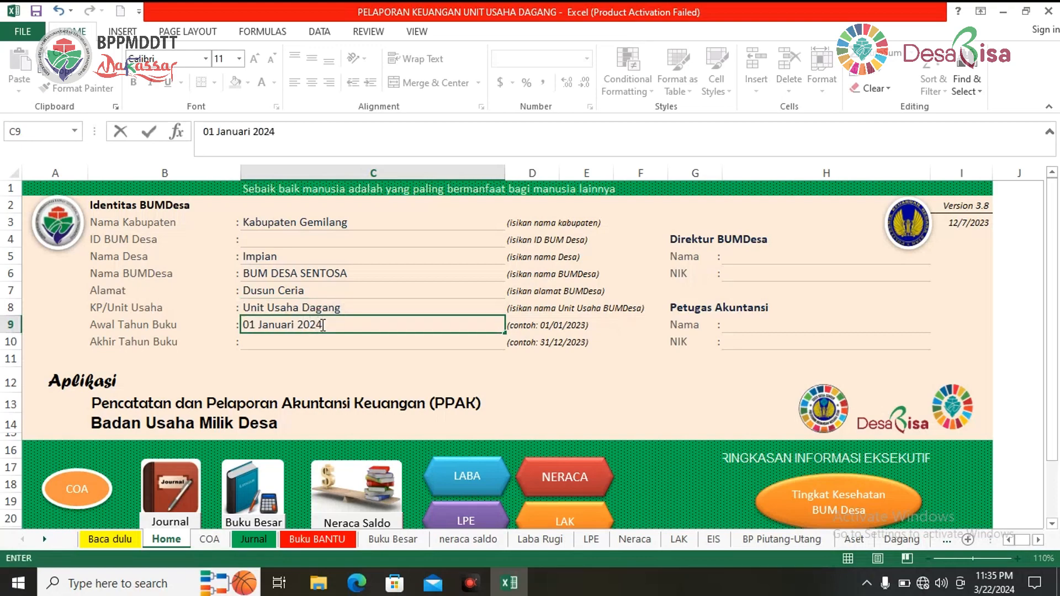
pyautogui.click(346, 342)
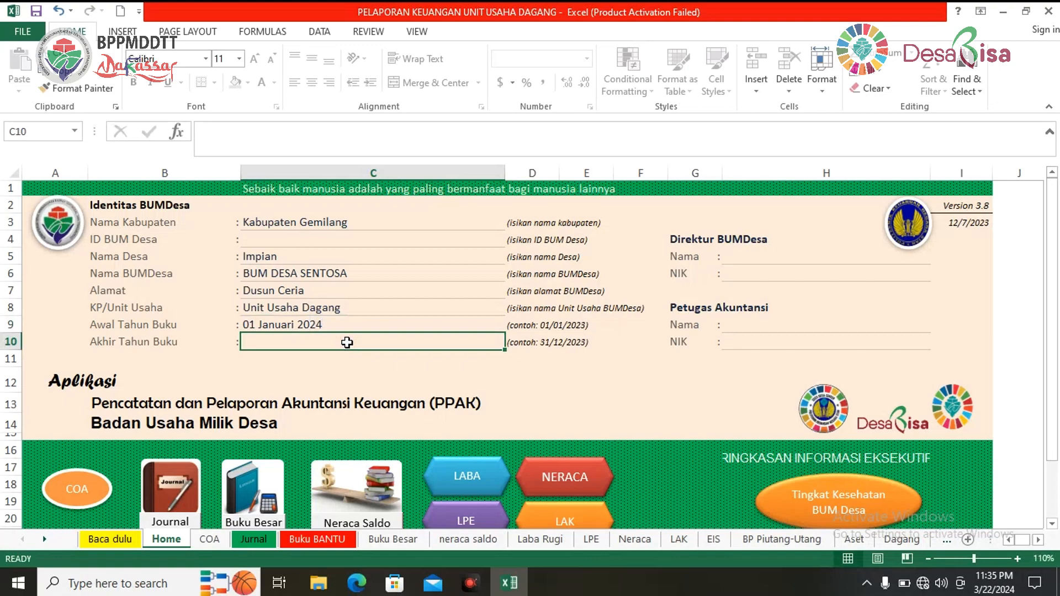
pyautogui.write('31')
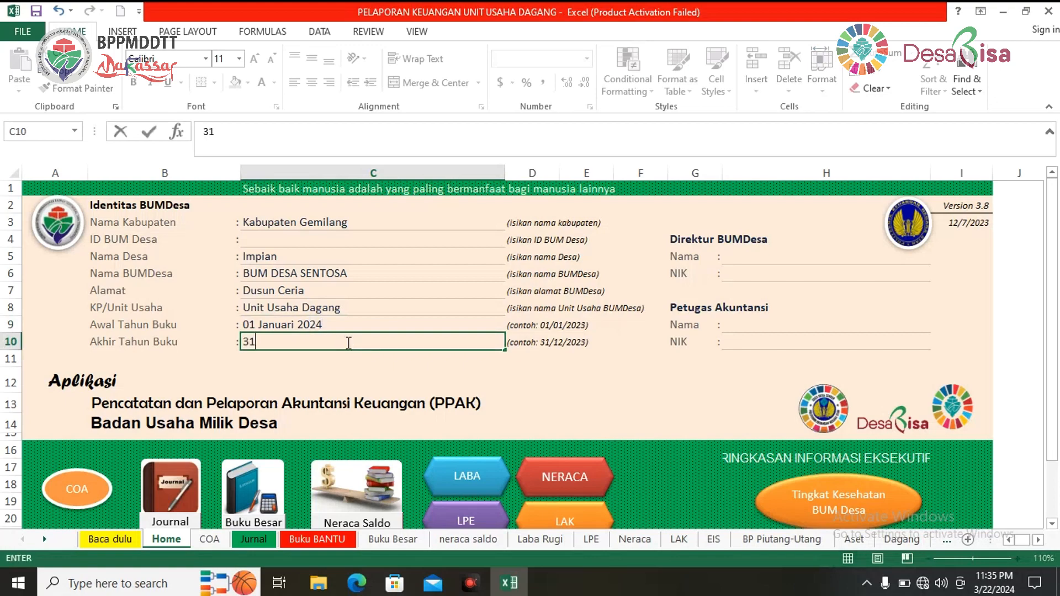
pyautogui.write(' DEsember')
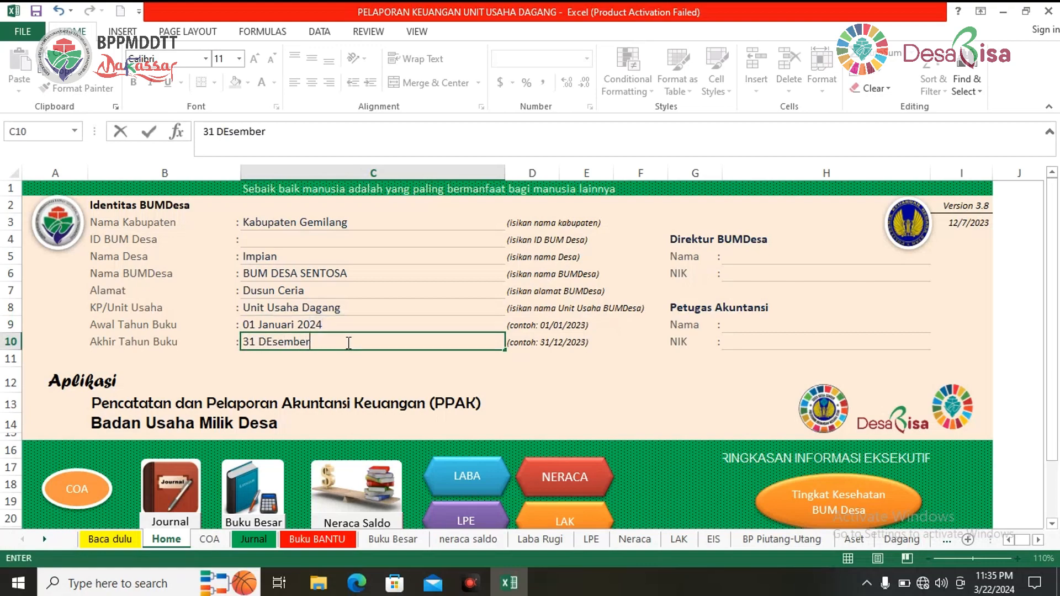
pyautogui.write(' 2024')
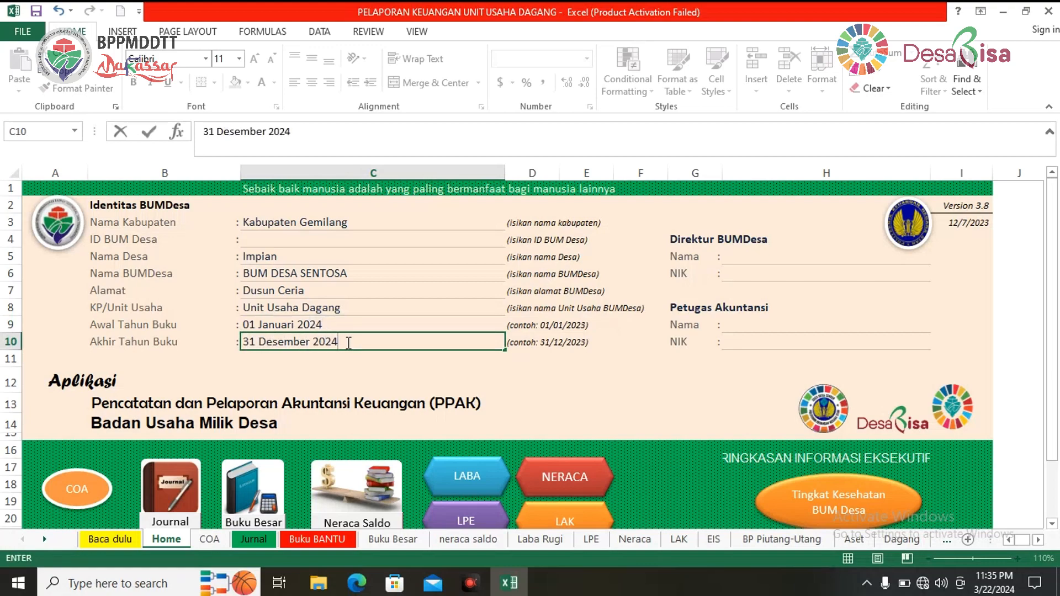
pyautogui.press('Return')
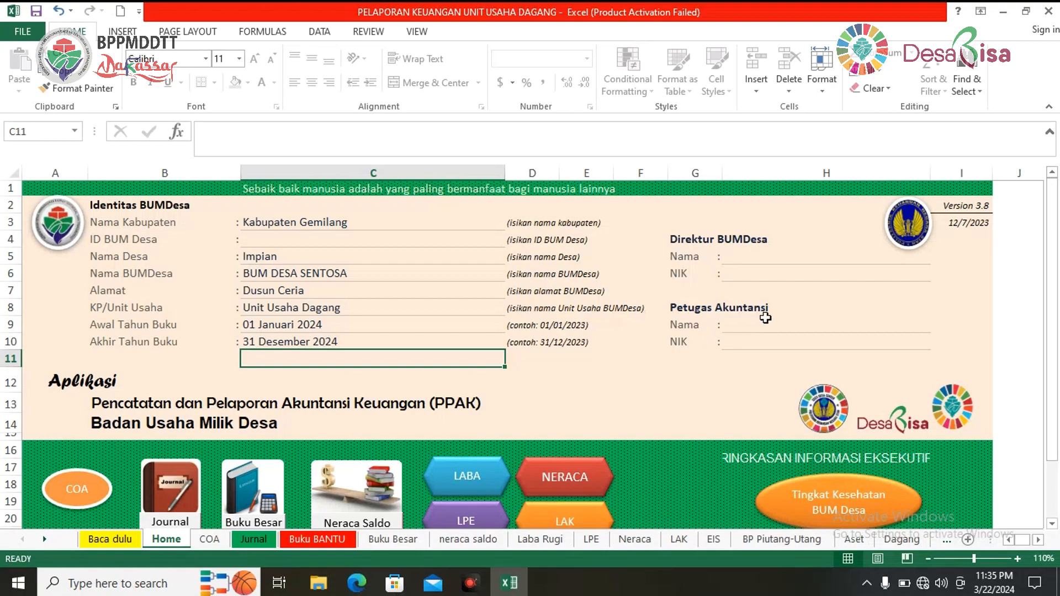
# Step: Enter the director's name and NIK, stored as text, under Direktur BUMDesa
pyautogui.click(757, 258)
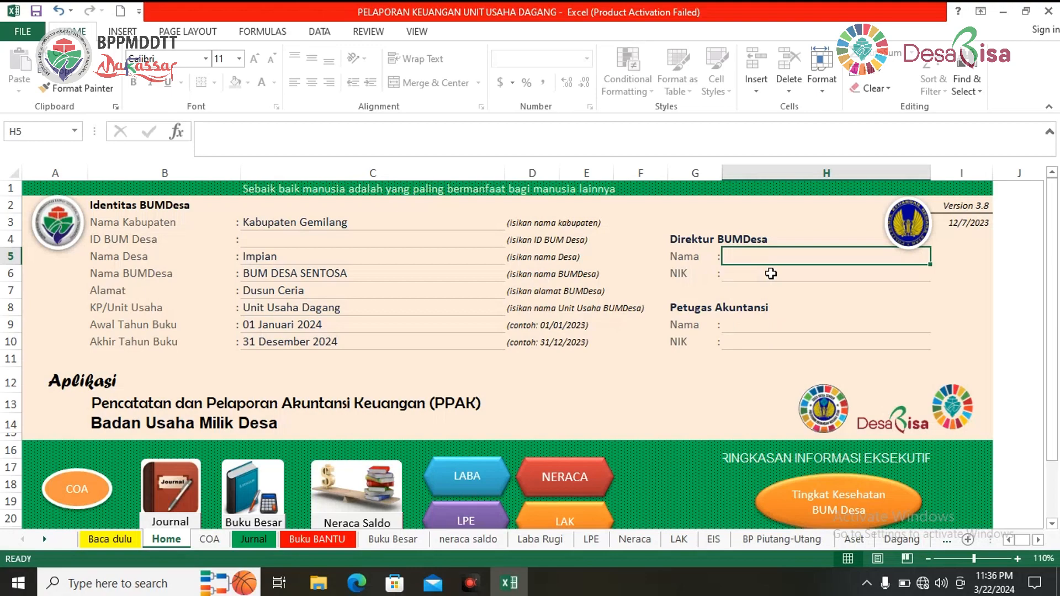
pyautogui.write('ARDI')
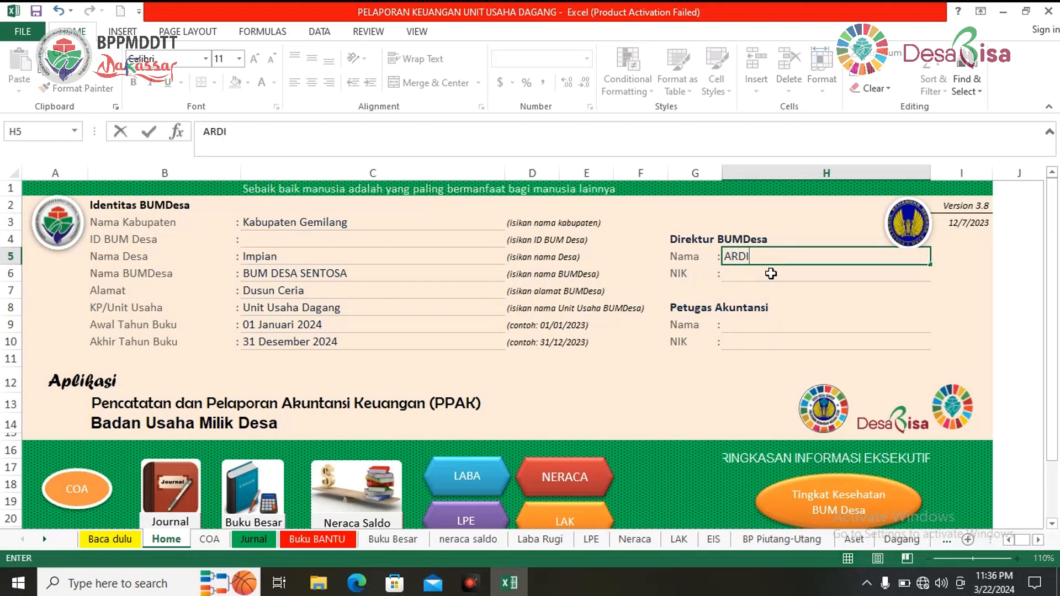
pyautogui.click(770, 272)
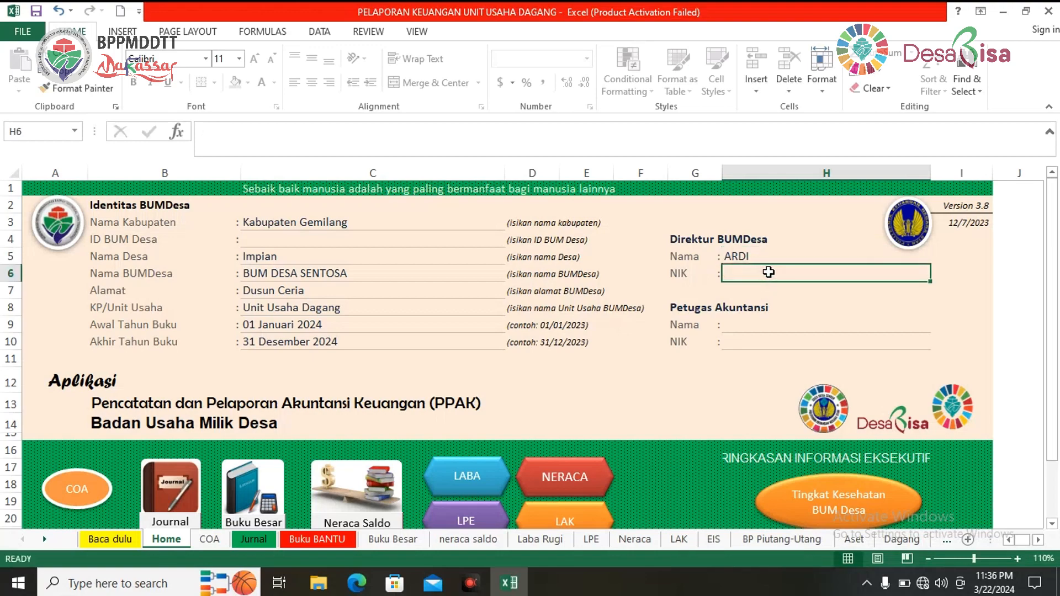
pyautogui.write("'")
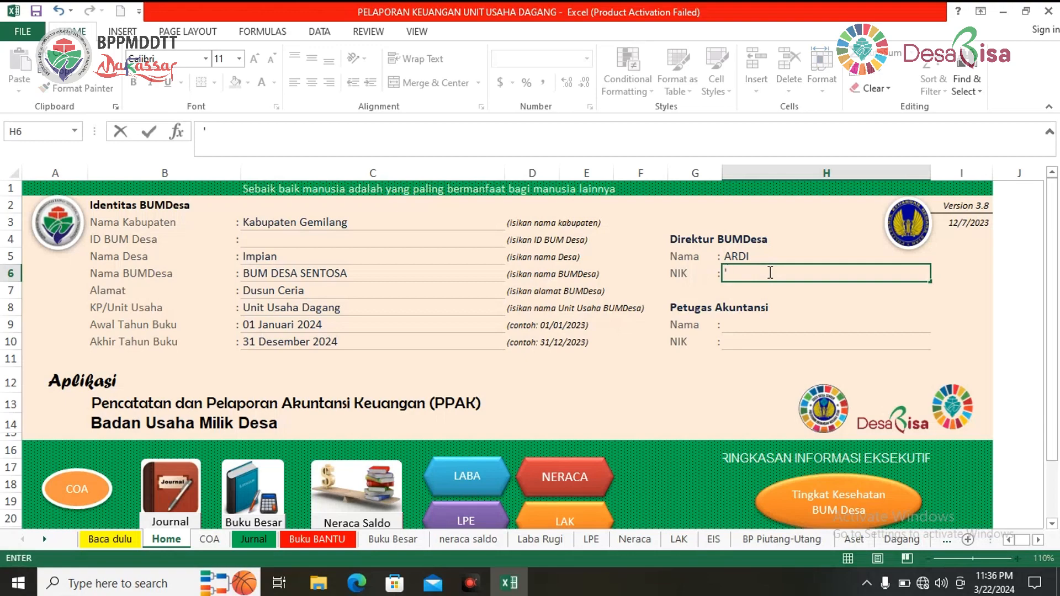
pyautogui.write('123456789')
pyautogui.press('Return')
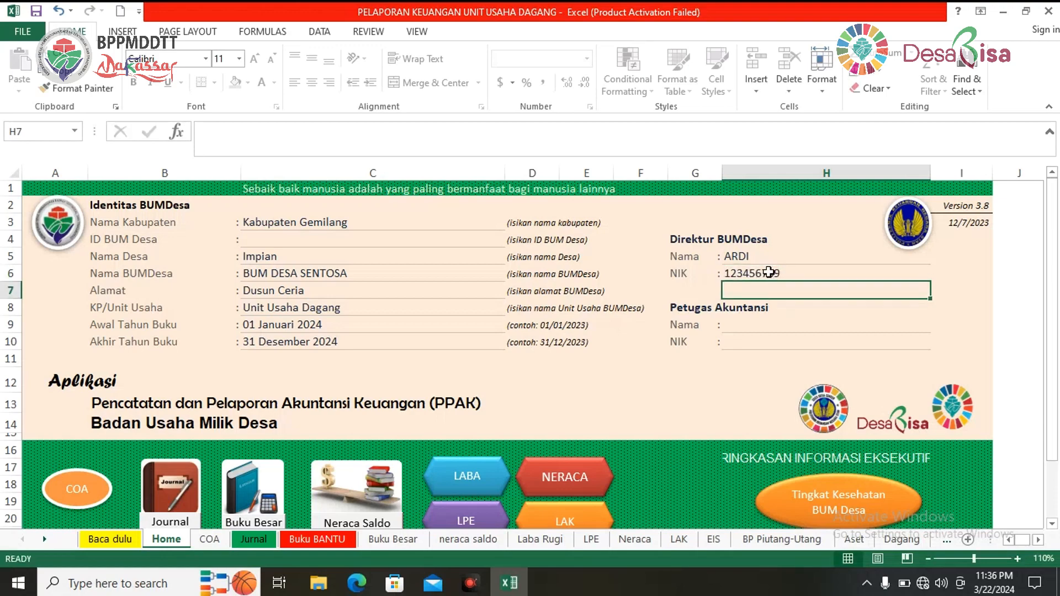
# Step: Enter the accounting officer's name and NIK, stored as text, under Petugas Akuntansi
pyautogui.click(796, 327)
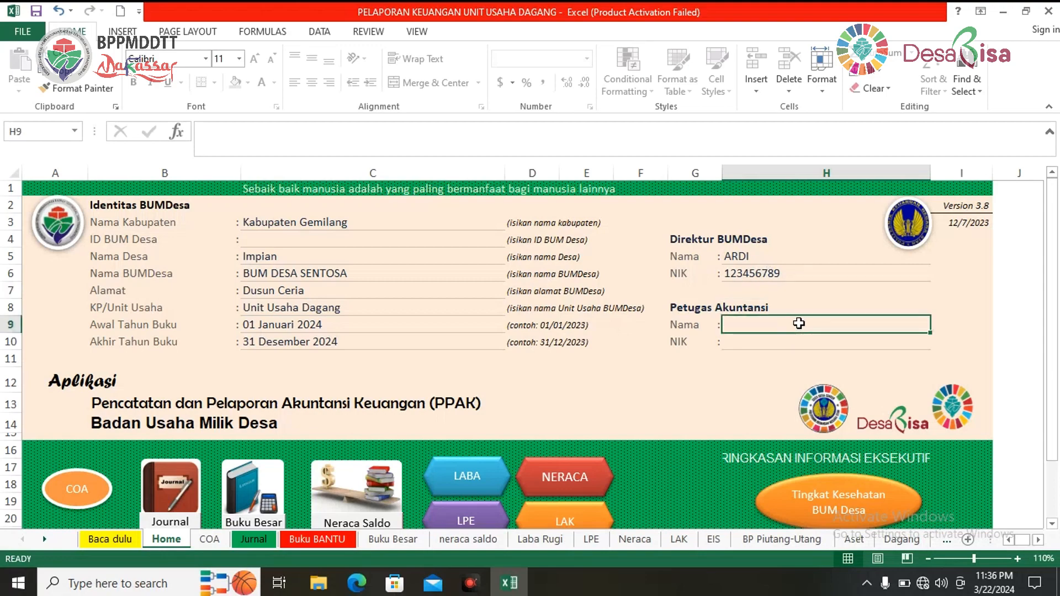
pyautogui.write('ANNISA')
pyautogui.click(804, 343)
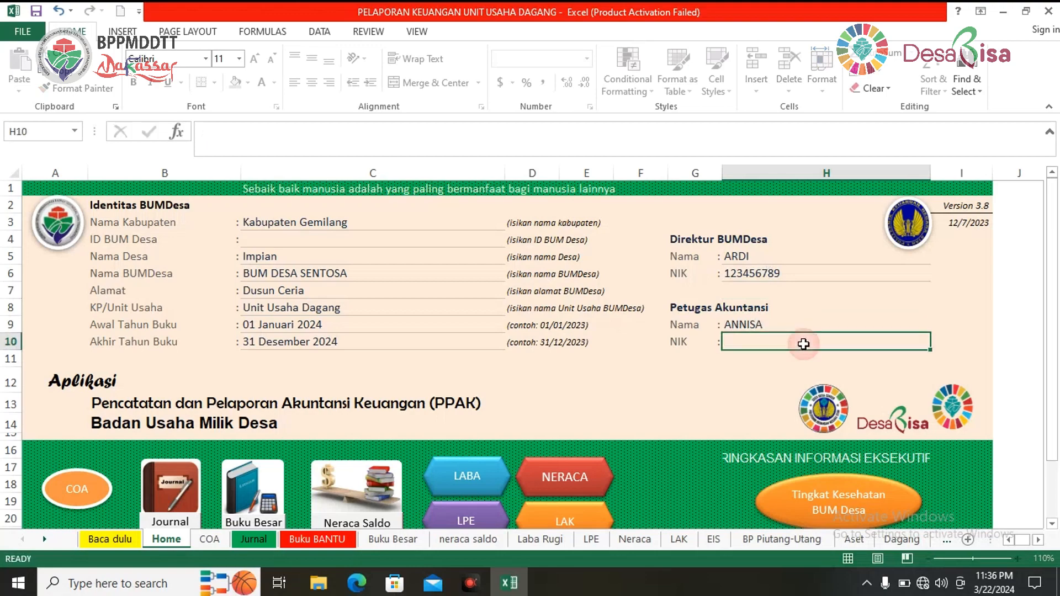
pyautogui.write("'12")
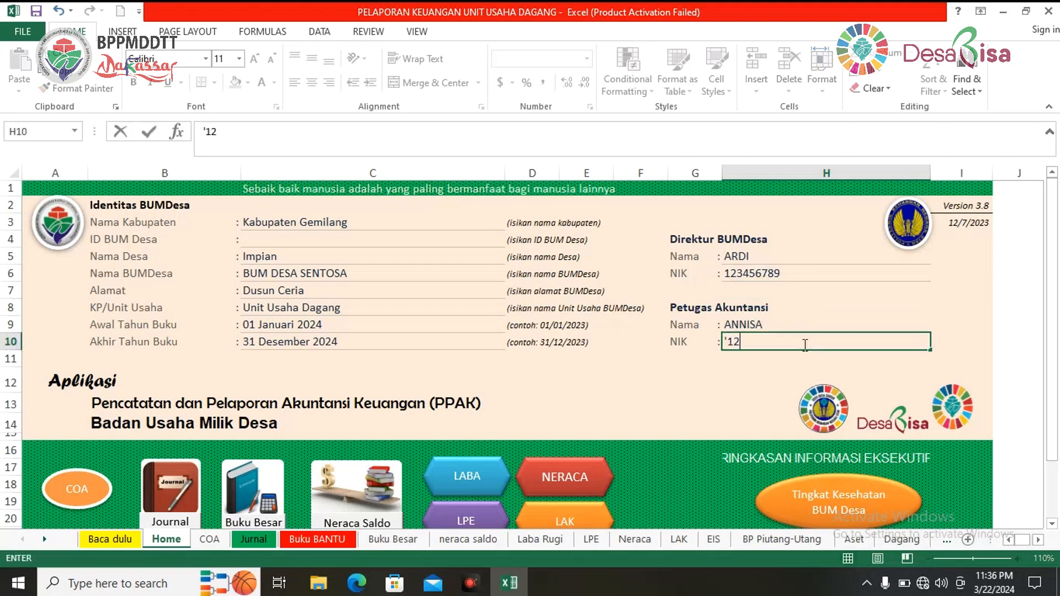
pyautogui.write('34567890')
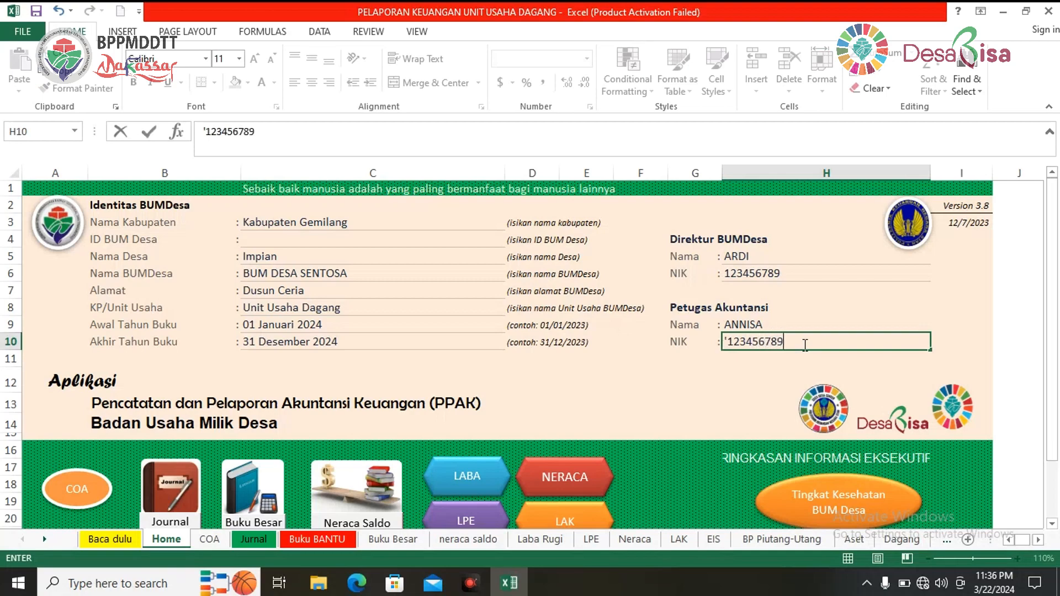
pyautogui.press('BackSpace')
pyautogui.press('Return')
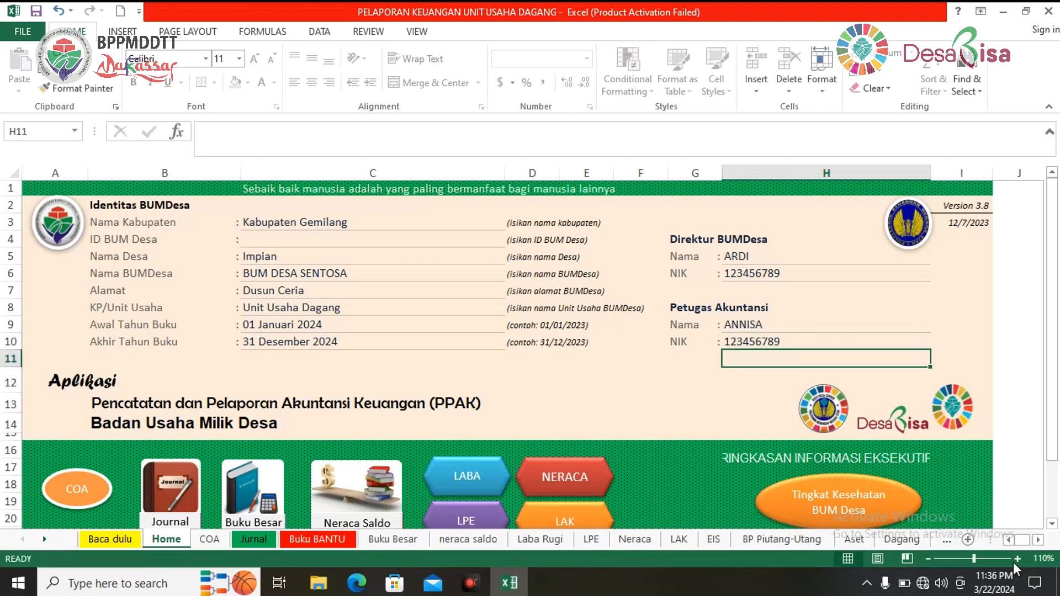
# Step: Open the Jurnal sheet
pyautogui.click(1002, 548)
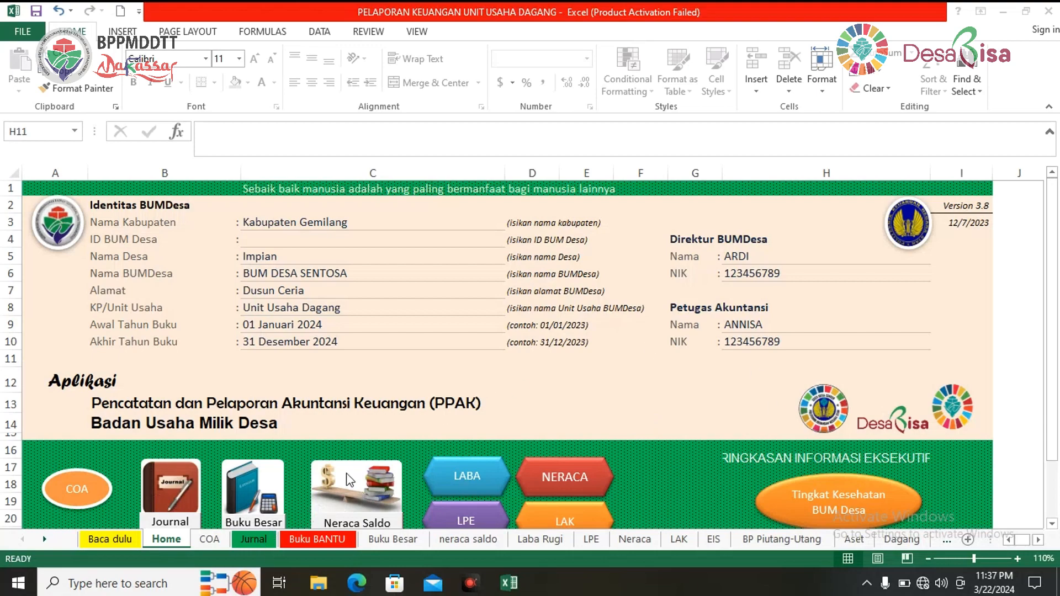
pyautogui.click(253, 544)
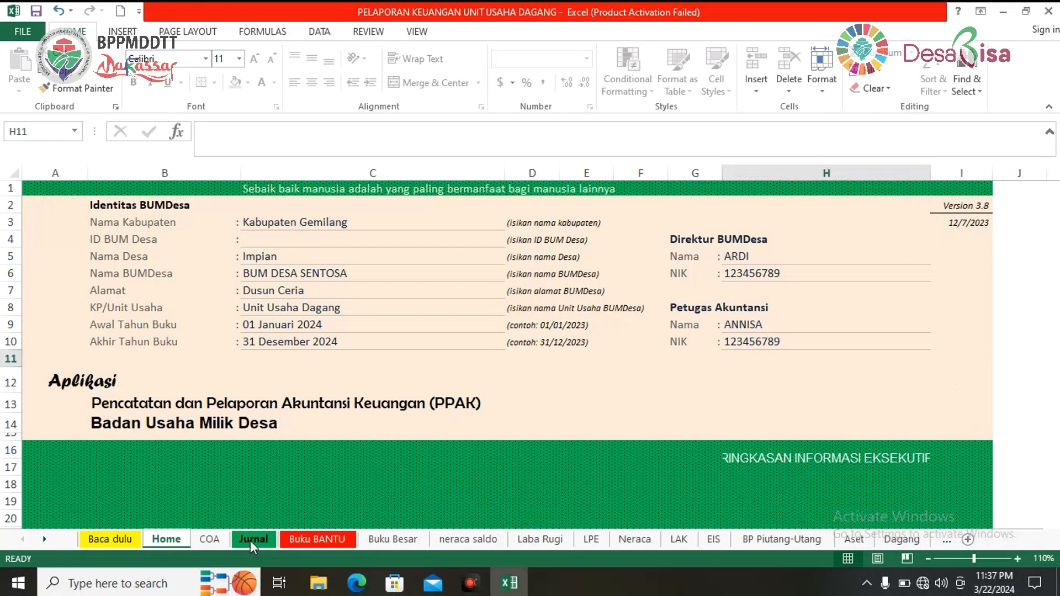
pyautogui.click(250, 544)
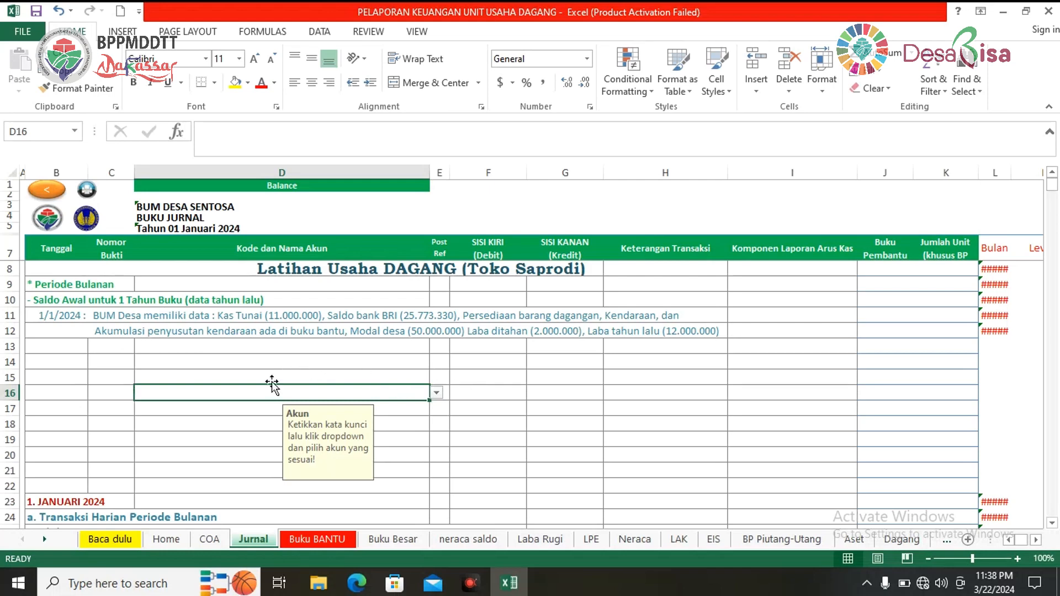
# Step: Examine the journal's opening balance notes dated 1/1/2024 and the January transactions listed below them
pyautogui.scroll(-1, 211, 393)
pyautogui.scroll(1, 213, 392)
pyautogui.scroll(-3, 287, 345)
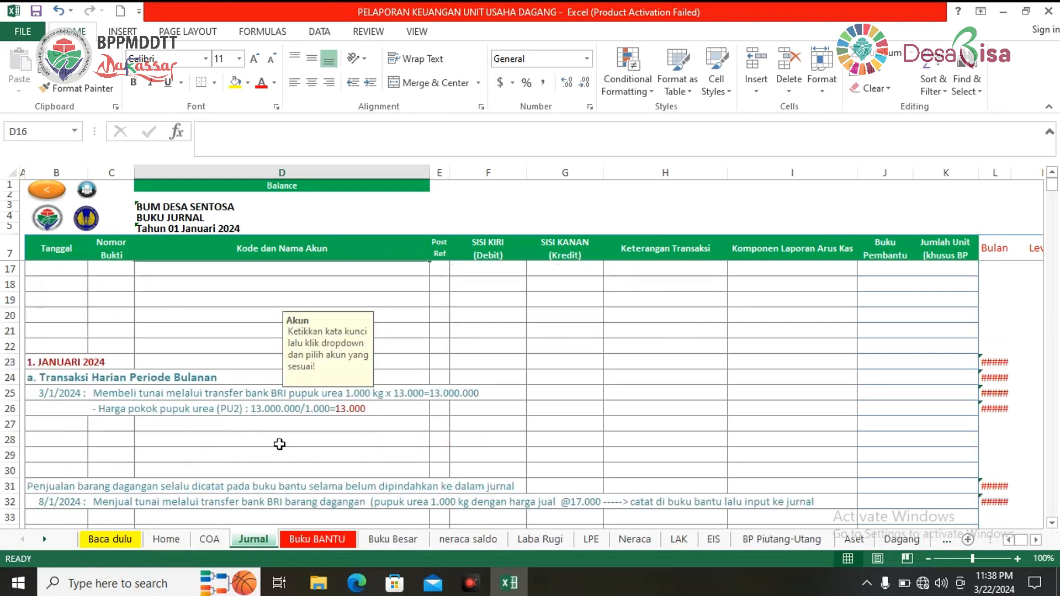
pyautogui.scroll(3, 450, 485)
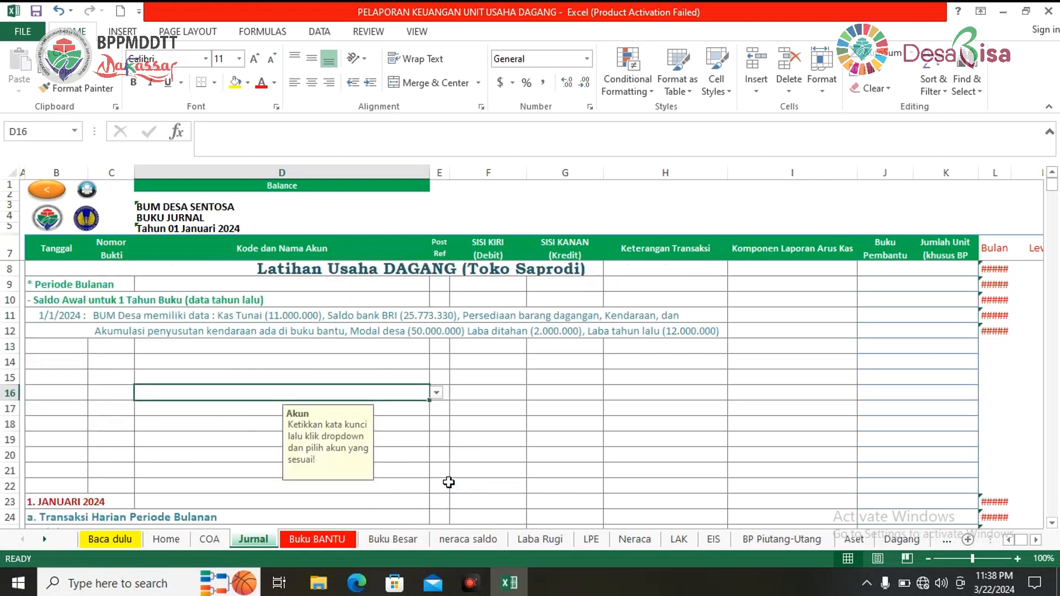
pyautogui.click(386, 315)
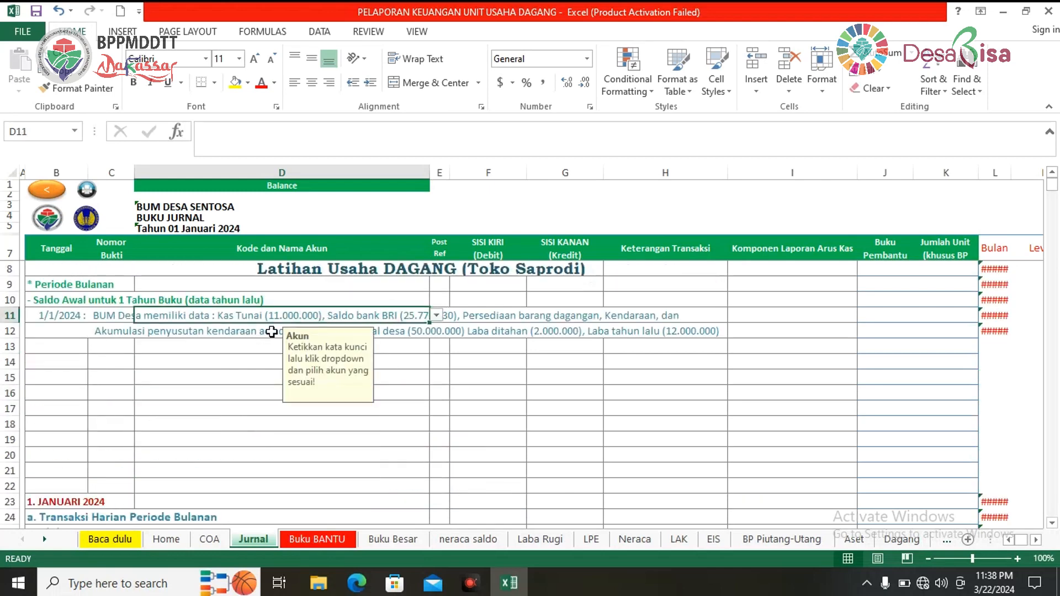
pyautogui.click(1005, 550)
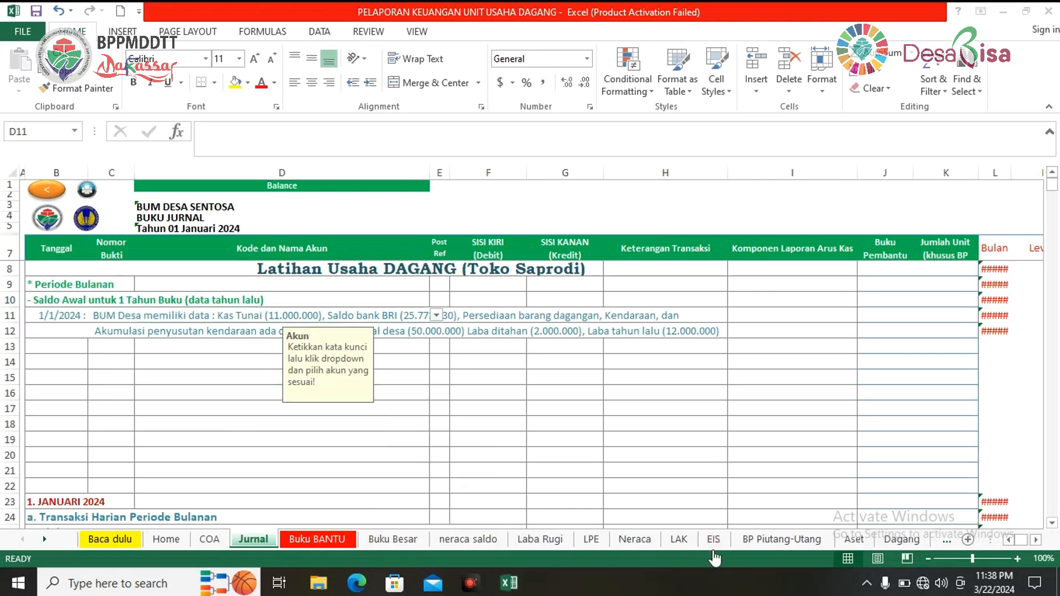
pyautogui.click(243, 400)
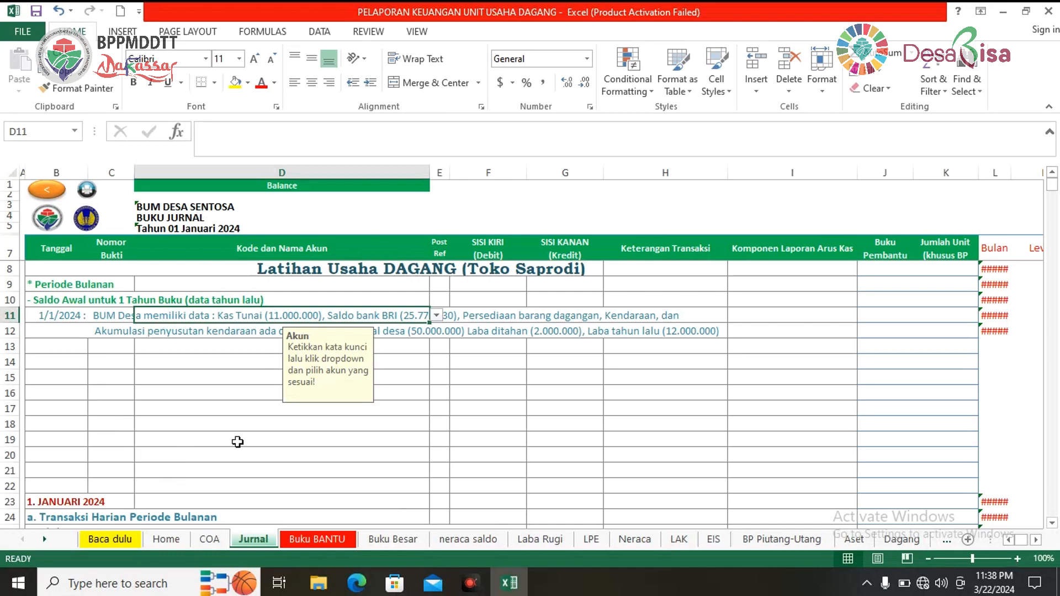
pyautogui.click(403, 351)
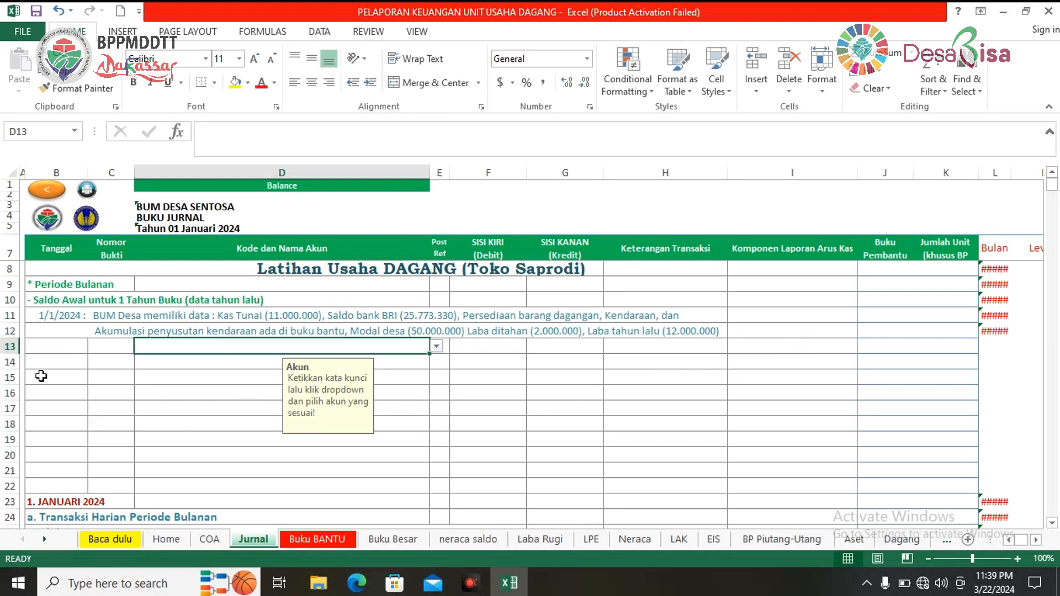
# Step: Enter the date 1/1 for 01/01/2024 and Nomor Bukti 1.124D in journal row 13, below the opening balance notes
pyautogui.click(67, 346)
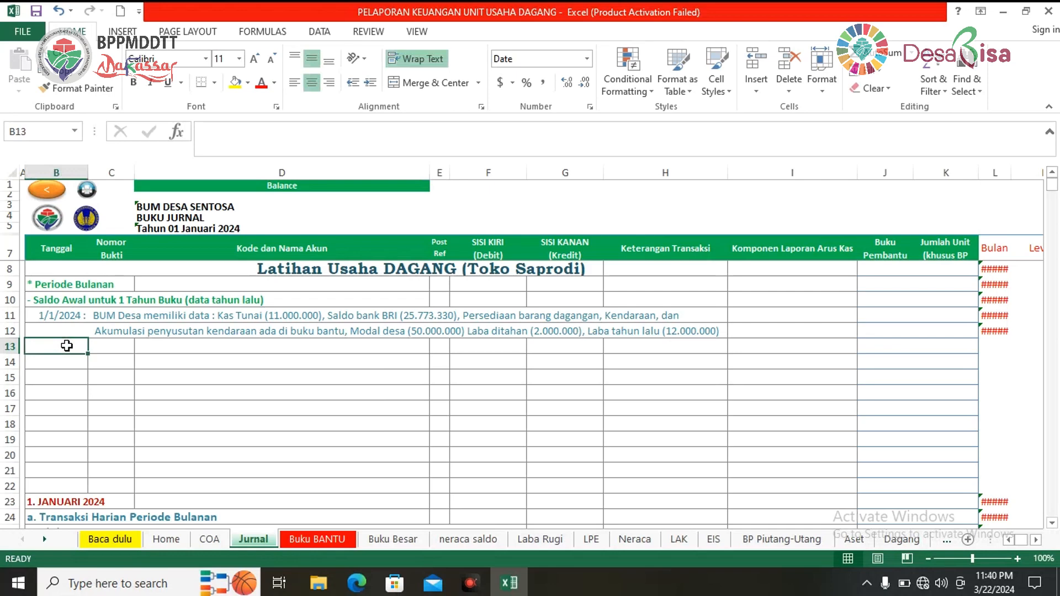
pyautogui.write('1')
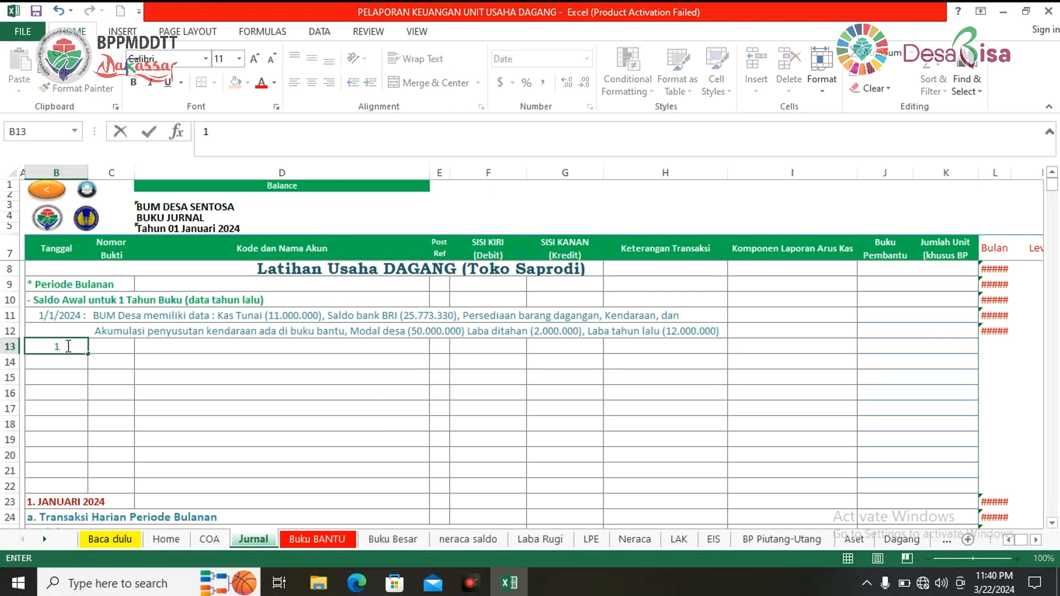
pyautogui.write('/1')
pyautogui.press('Return')
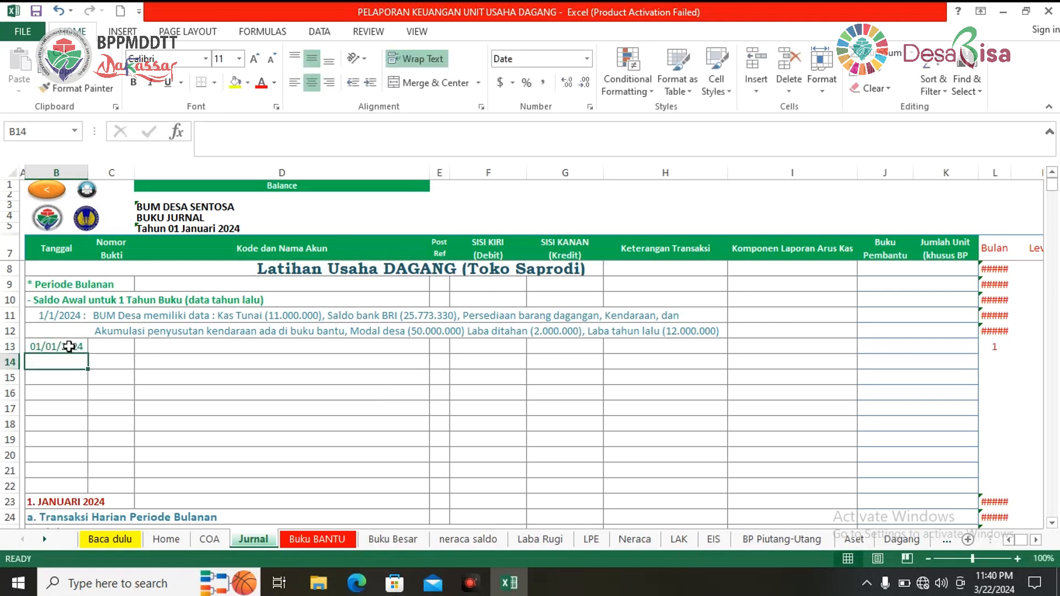
pyautogui.click(120, 347)
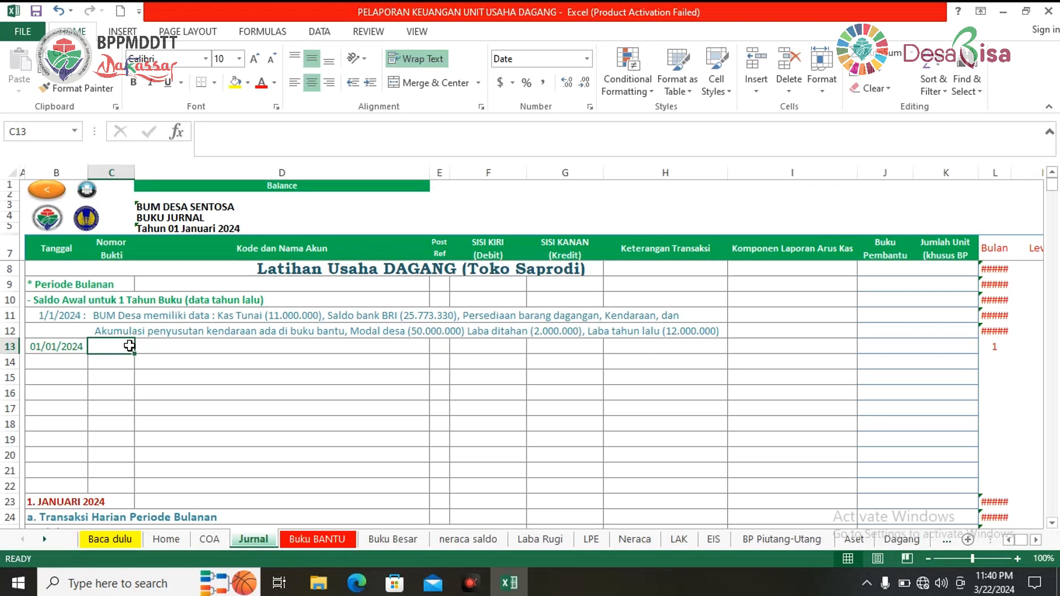
pyautogui.write('1.1')
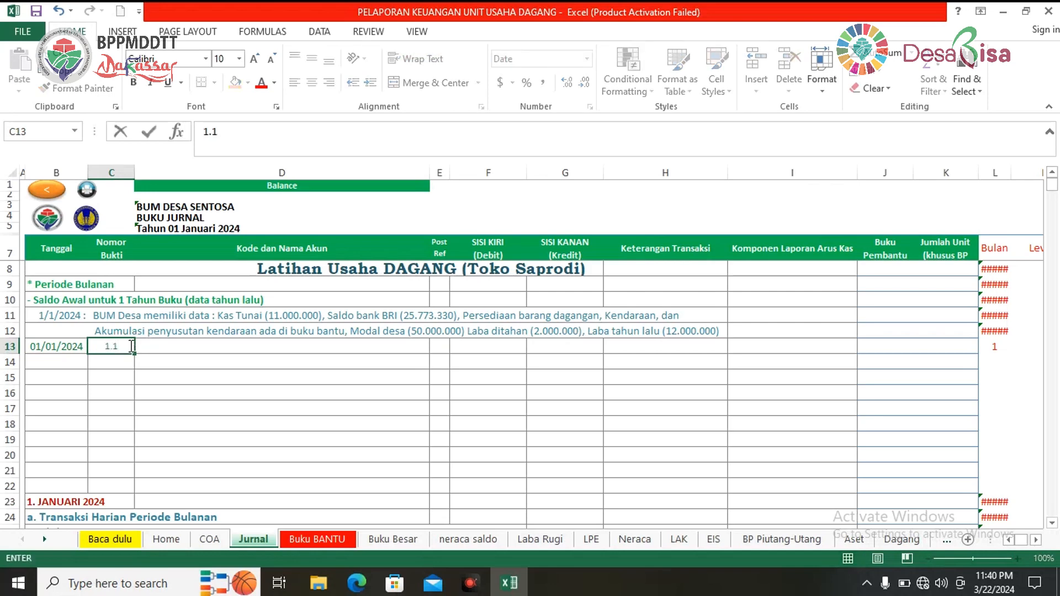
pyautogui.write('24D')
pyautogui.click(310, 377)
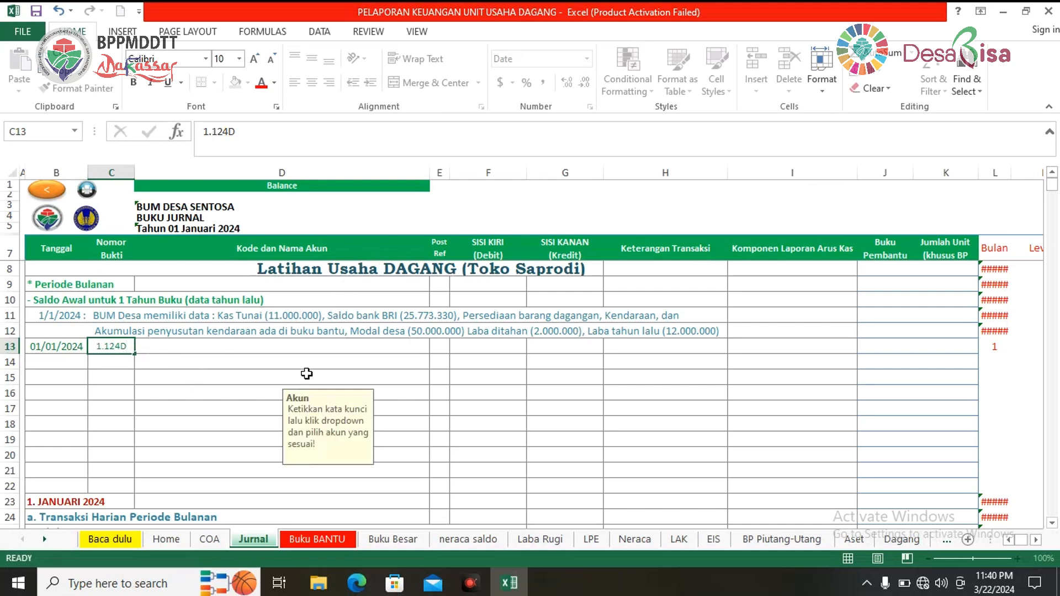
# Step: Filter the account choices for row 13 by "modal" and pick 3.1.01.03 Penyertaan Modal Desa B
pyautogui.click(319, 344)
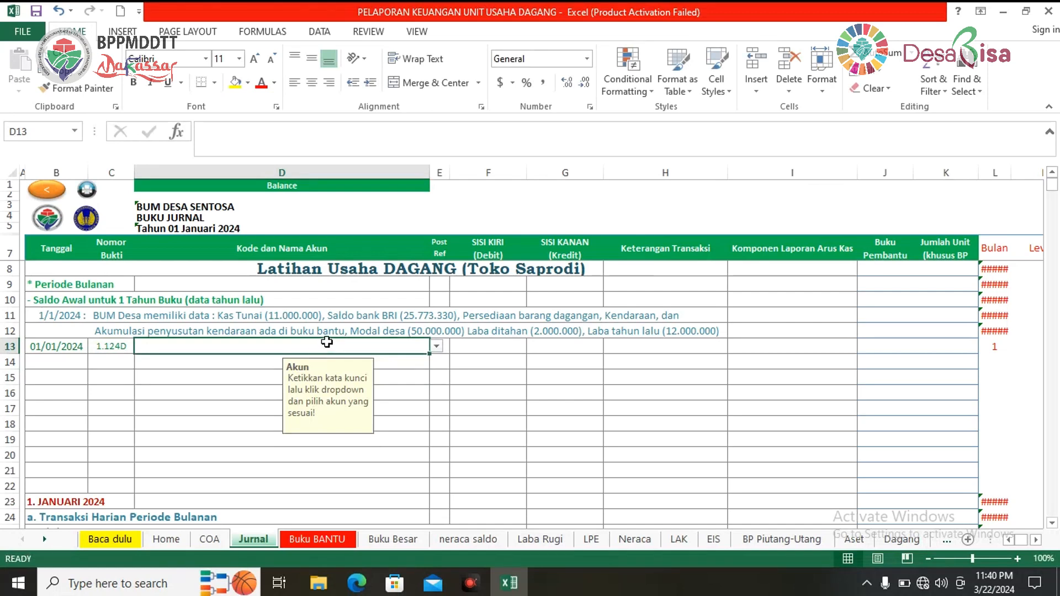
pyautogui.click(436, 347)
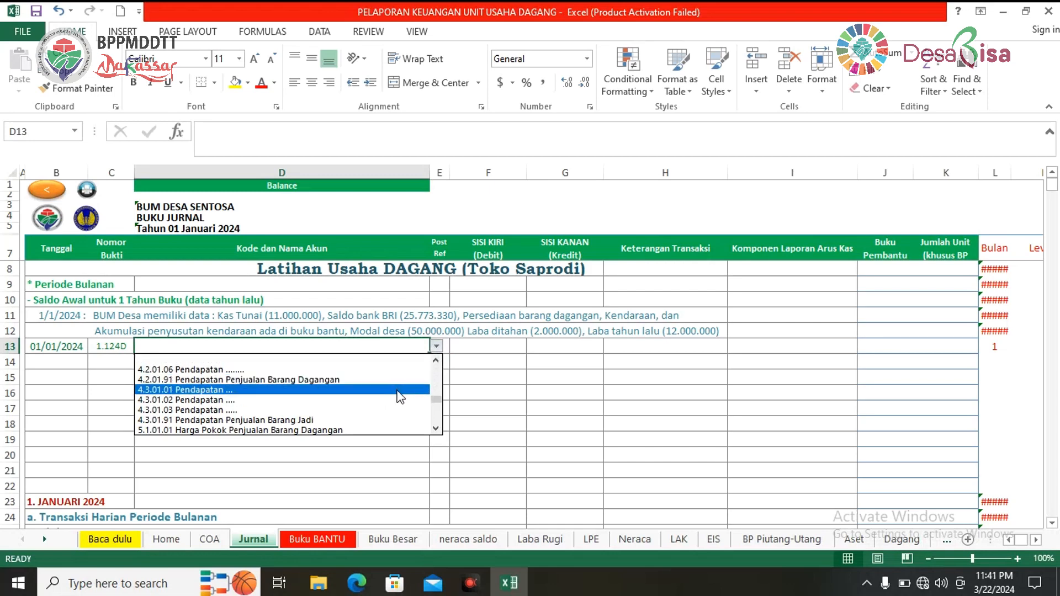
pyautogui.click(363, 346)
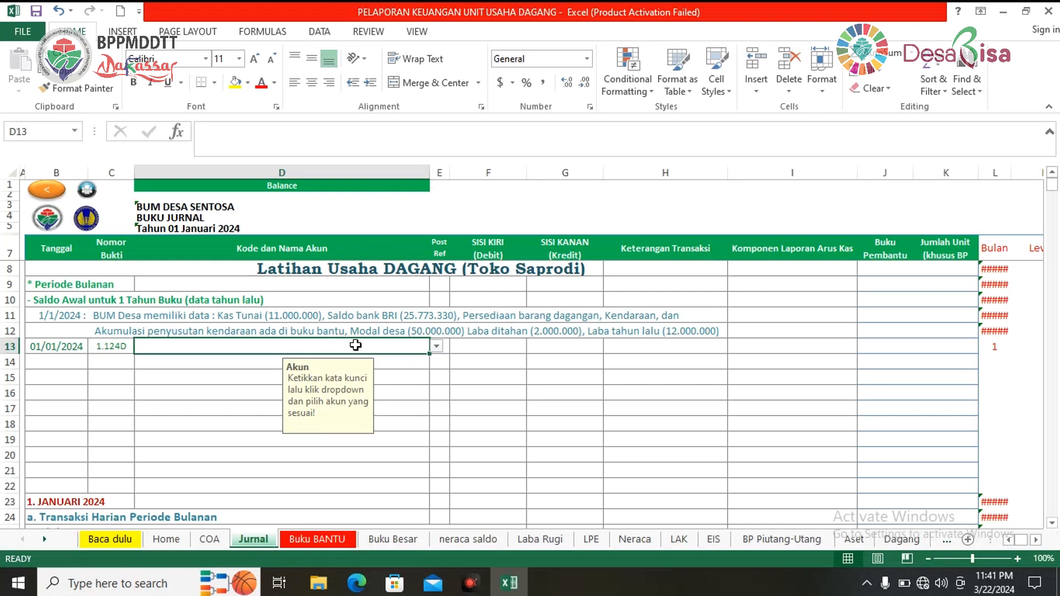
pyautogui.write('modal')
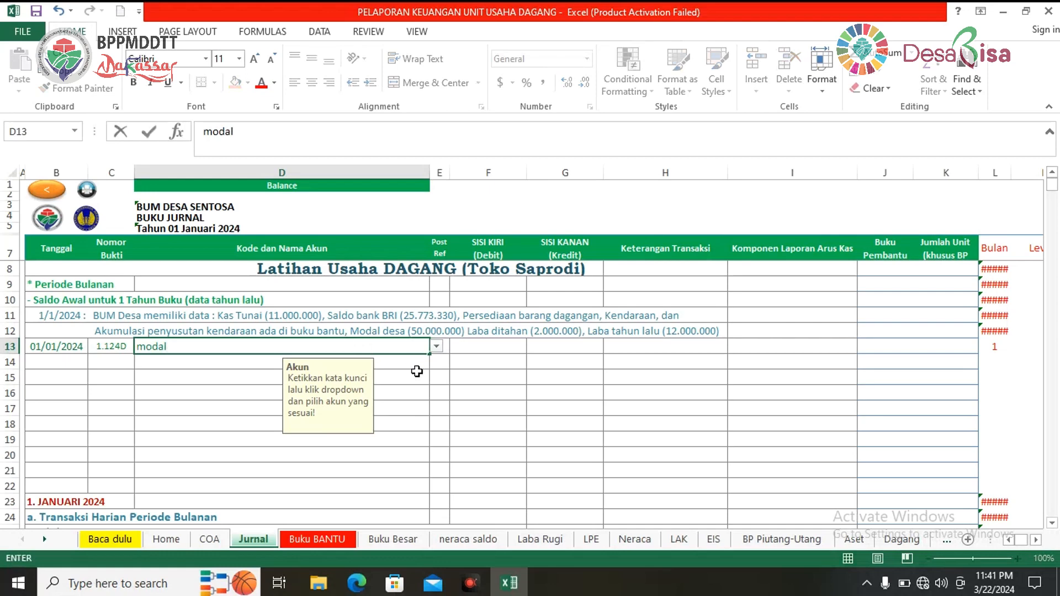
pyautogui.click(436, 348)
pyautogui.click(436, 347)
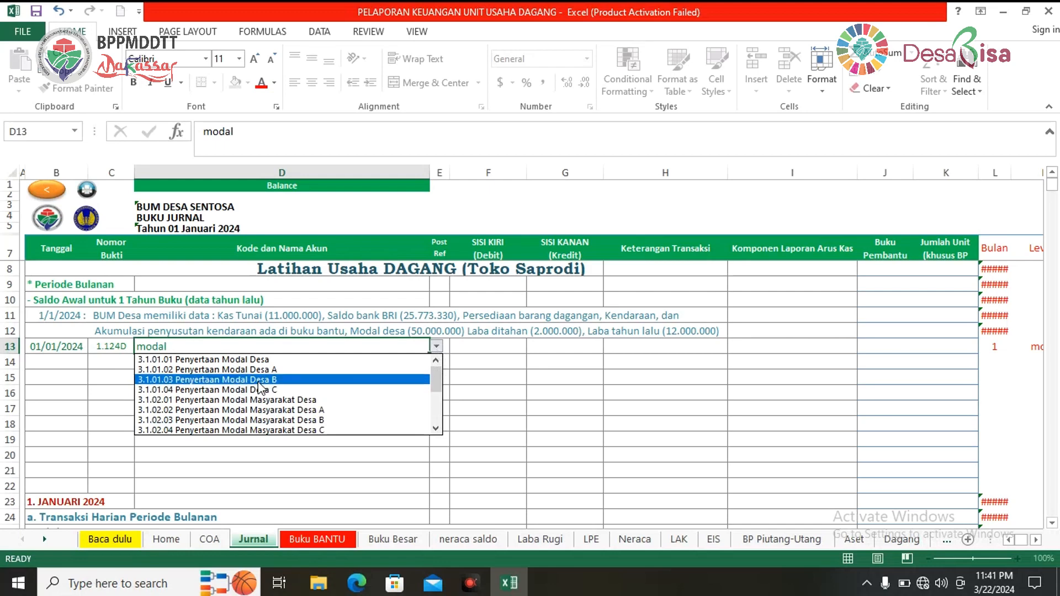
pyautogui.click(258, 380)
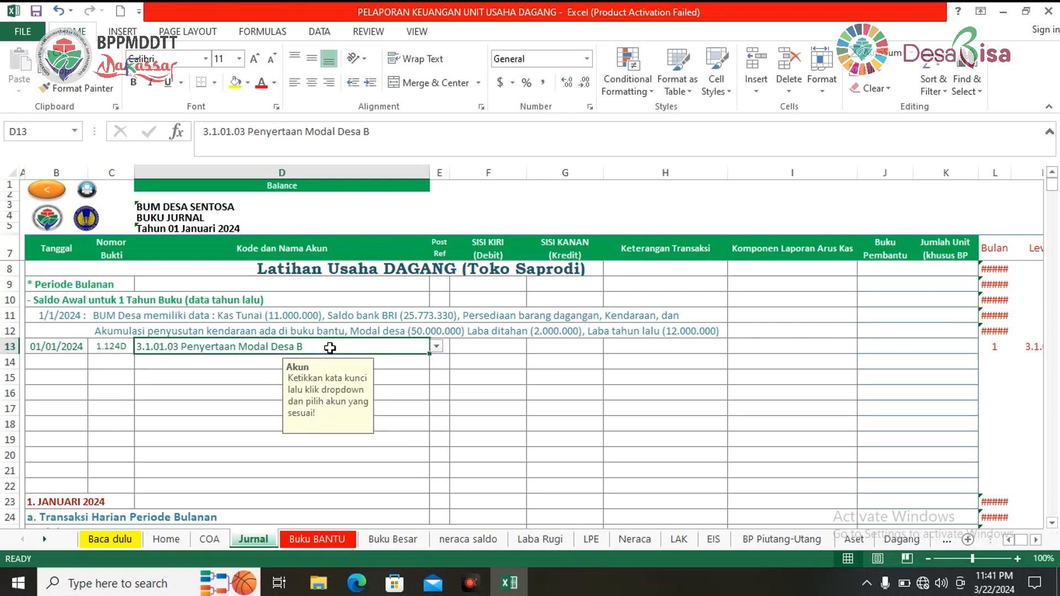
# Step: Set the account in row 13 to 1.1.01.01 Kas Tunai, using the keyword "kas tunai"
pyautogui.write('kas')
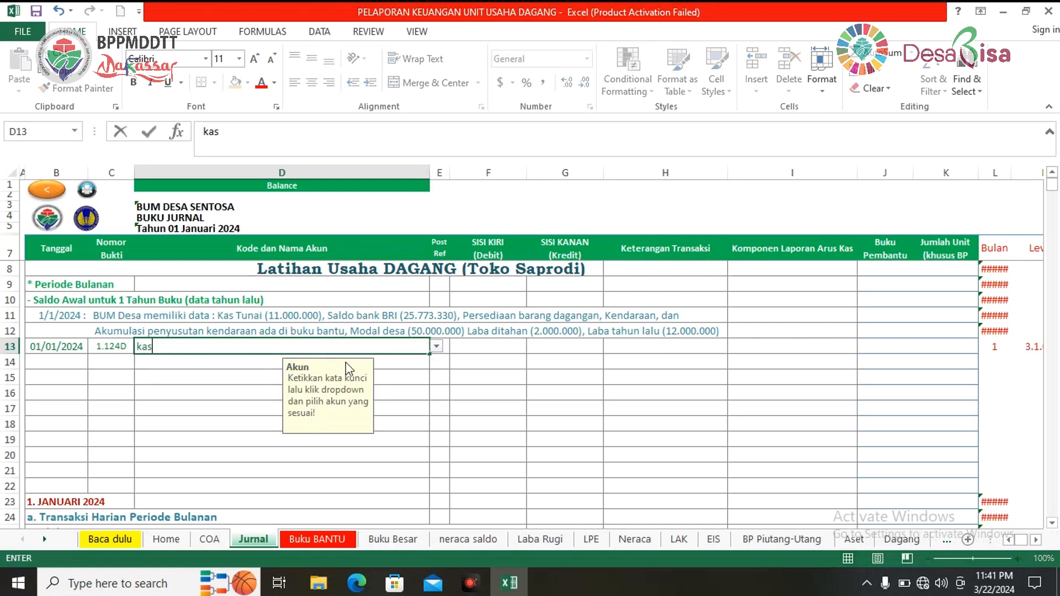
pyautogui.write(' tnai')
pyautogui.press('BackSpace')
pyautogui.press('BackSpace')
pyautogui.press('BackSpace')
pyautogui.write('unai')
pyautogui.click(438, 351)
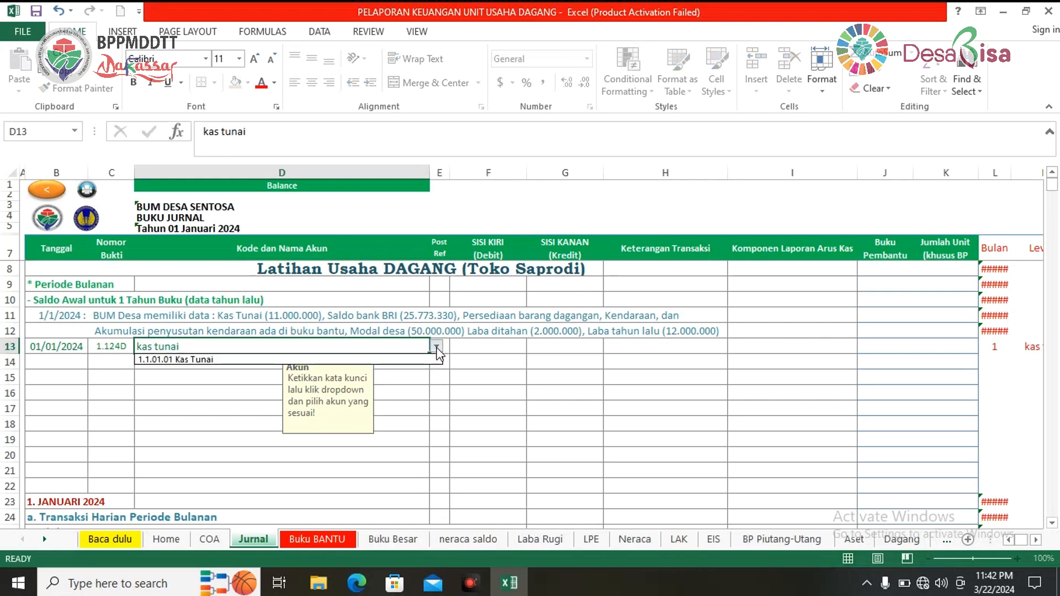
pyautogui.click(427, 360)
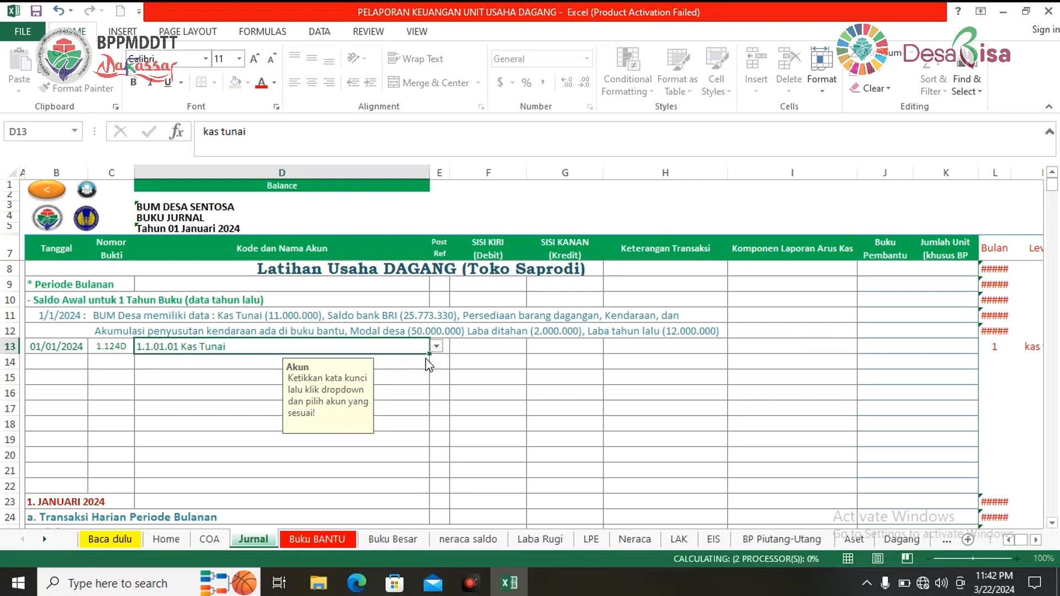
# Step: Enter 11000000 as the debit amount (SISI KIRI) for the Kas Tunai row
pyautogui.click(492, 383)
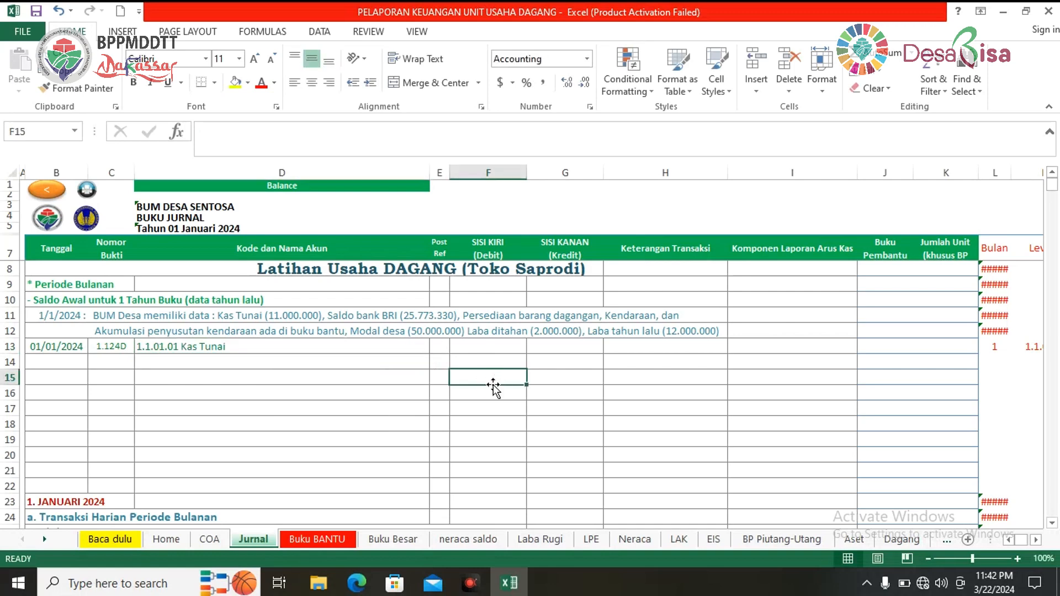
pyautogui.click(498, 347)
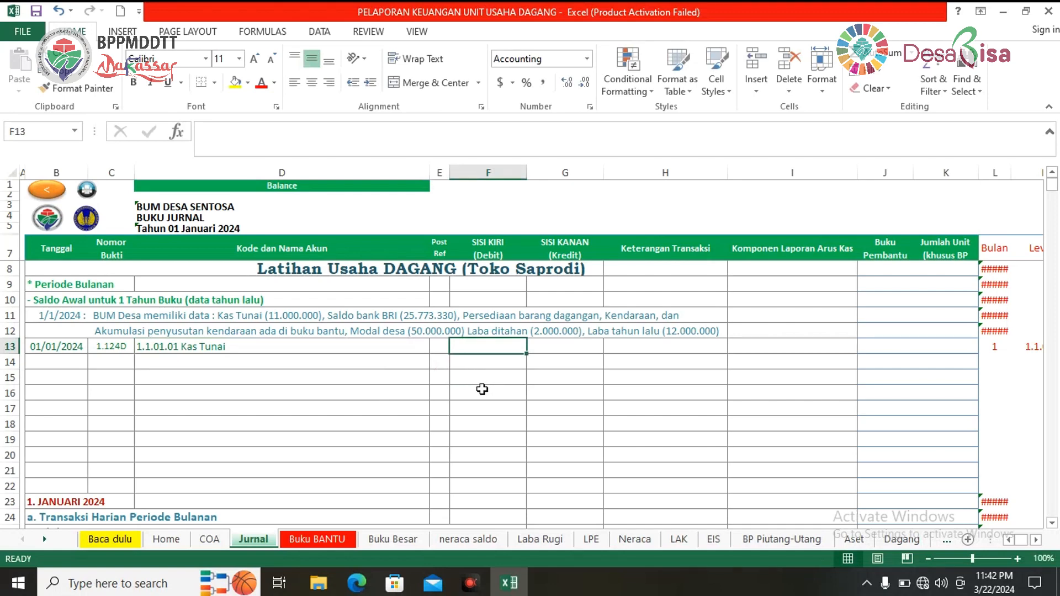
pyautogui.write('1')
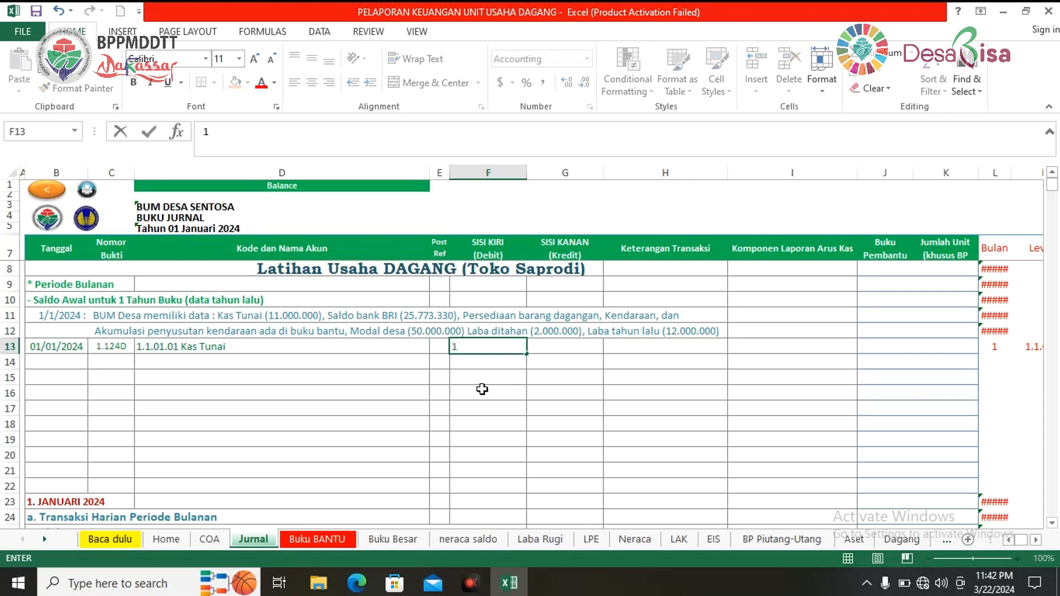
pyautogui.write('1000000')
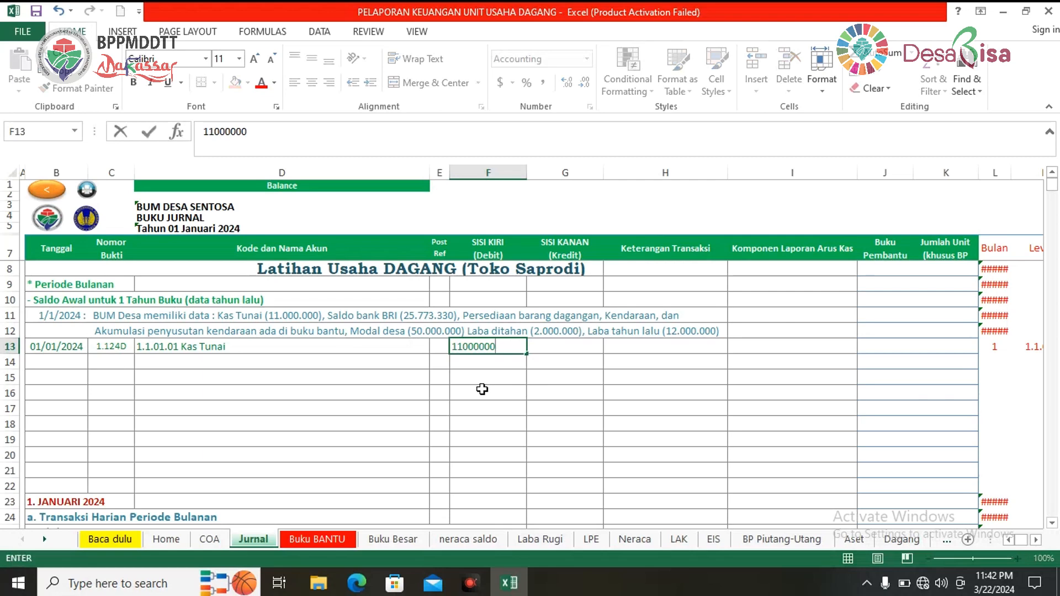
pyautogui.hotkey('ctrl', 'Return')
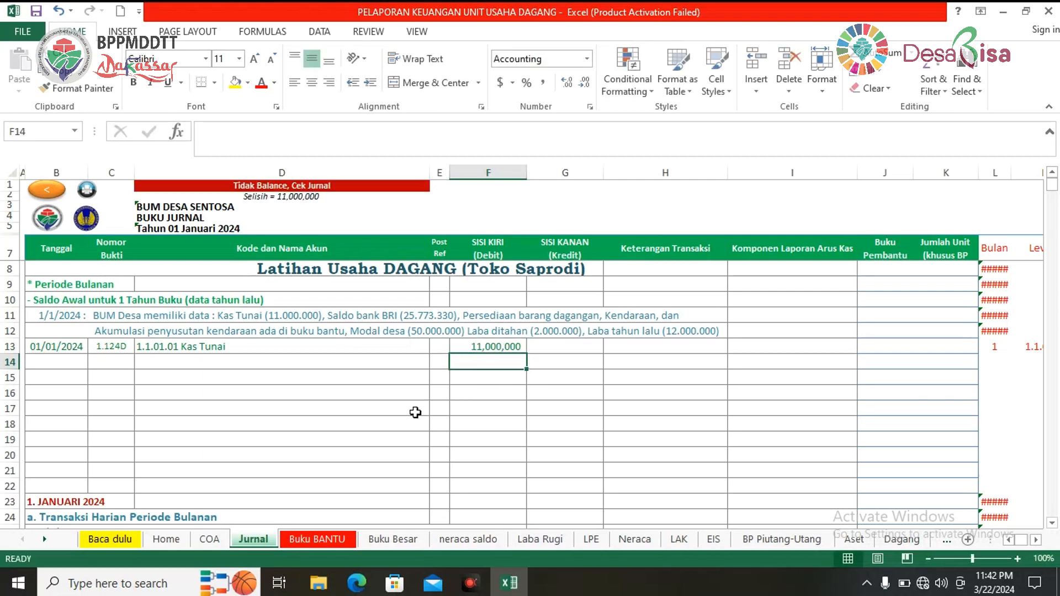
pyautogui.click(415, 411)
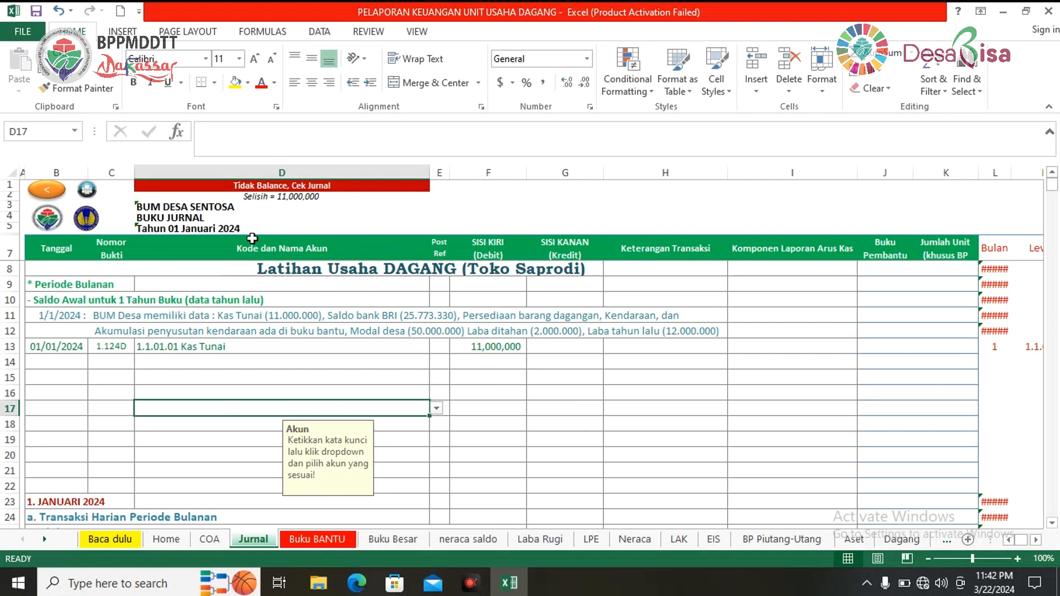
pyautogui.click(338, 186)
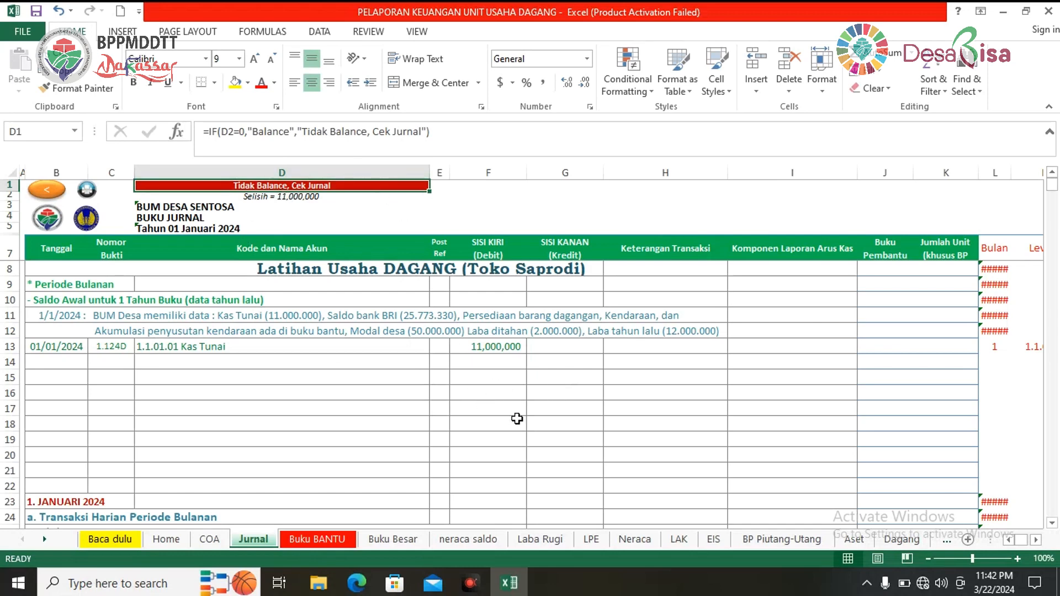
pyautogui.click(71, 362)
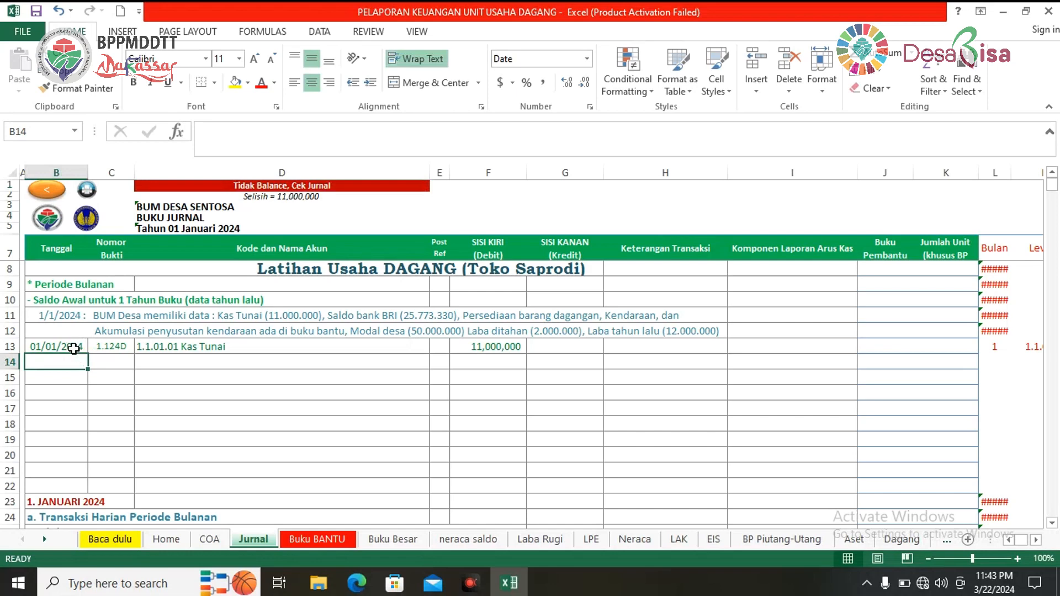
pyautogui.click(108, 391)
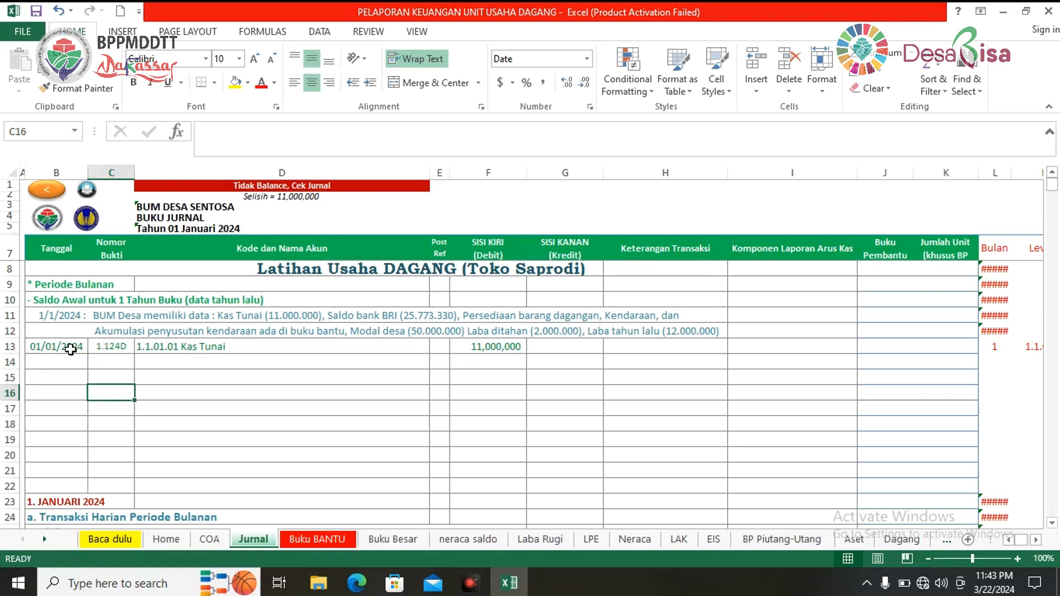
# Step: Copy the date and Nomor Bukti of the Kas Tunai entry in row 13 and paste them into row 14
pyautogui.click(69, 347)
pyautogui.moveTo(71, 349); pyautogui.dragTo(103, 350)
pyautogui.moveTo(91, 391); pyautogui.dragTo(86, 390)
pyautogui.moveTo(61, 351); pyautogui.dragTo(103, 346)
pyautogui.rightClick(103, 346)
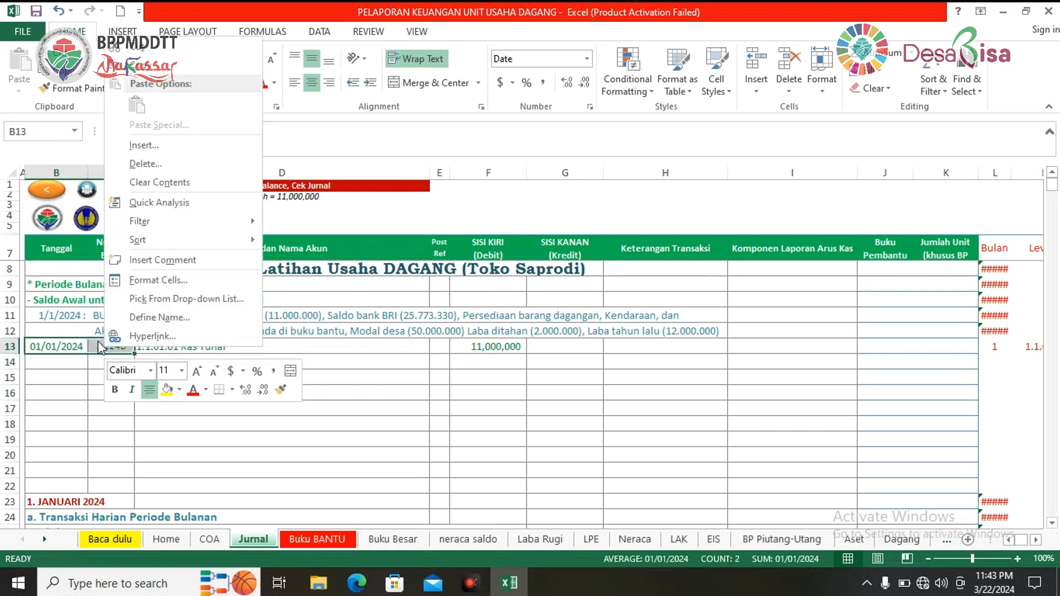
pyautogui.click(160, 68)
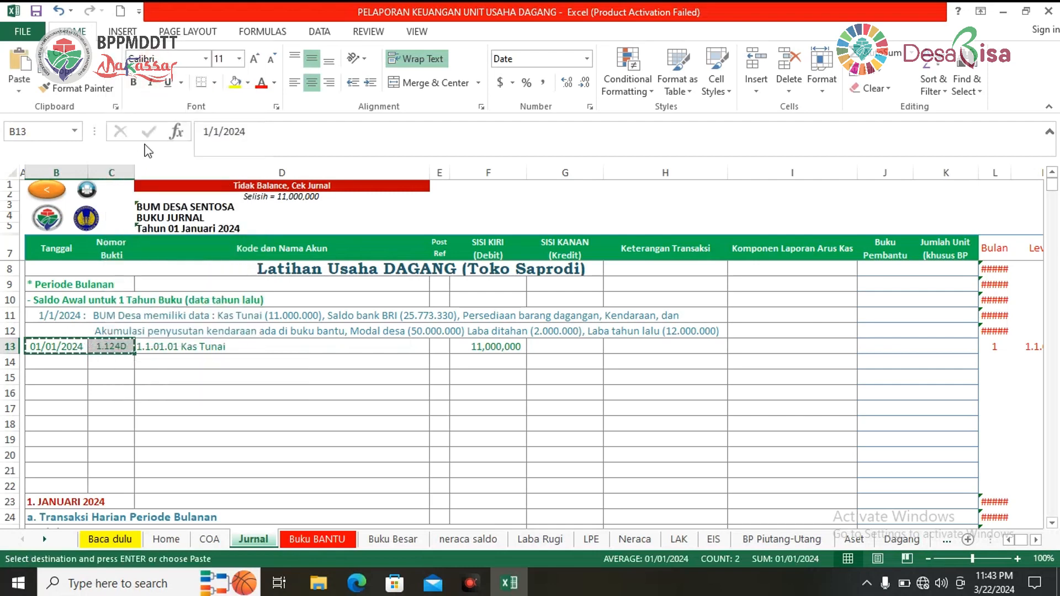
pyautogui.click(116, 381)
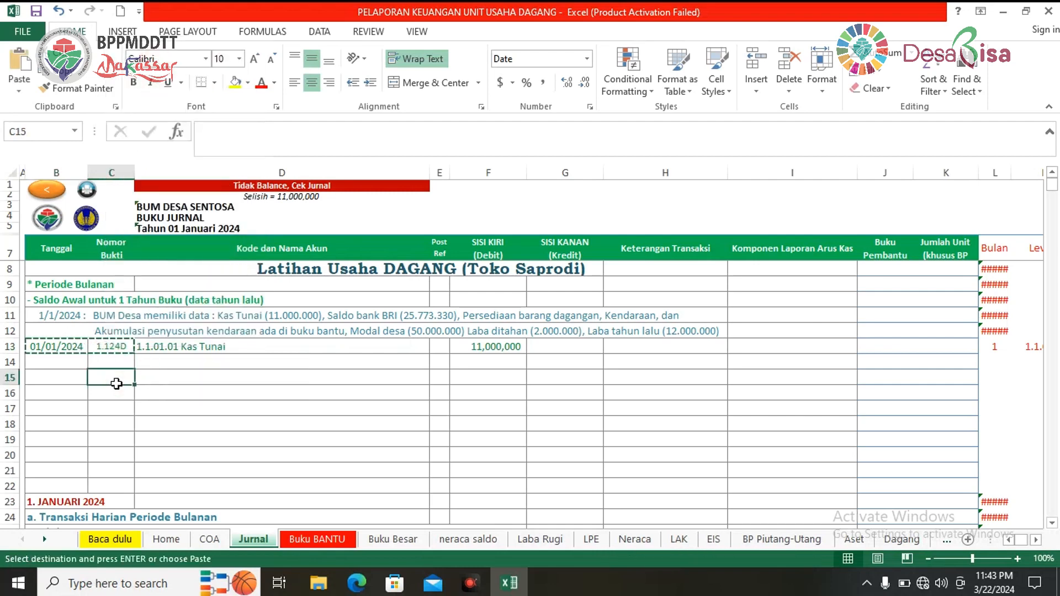
pyautogui.click(65, 365)
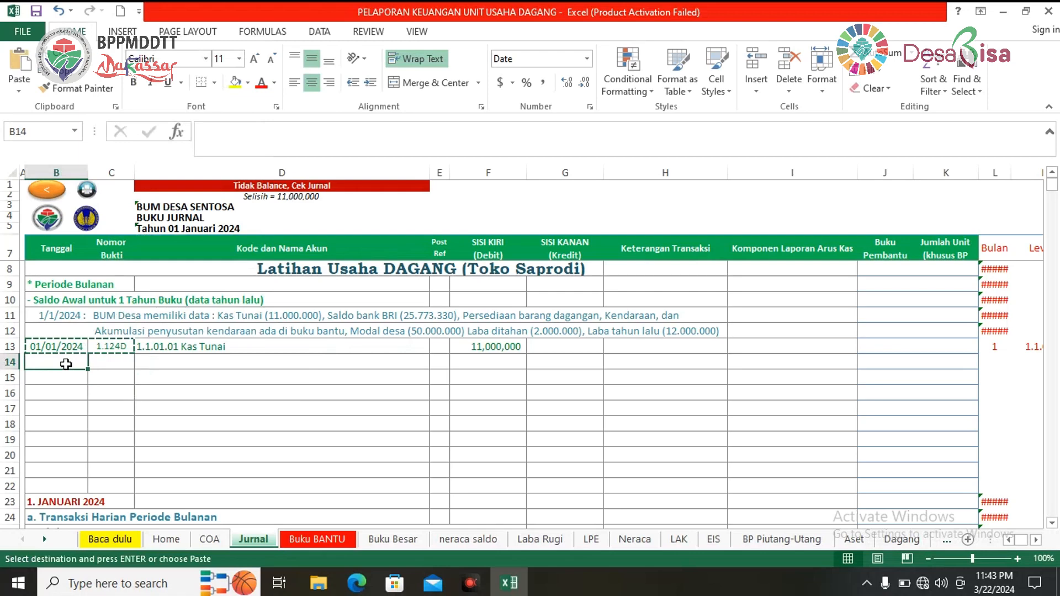
pyautogui.rightClick(65, 365)
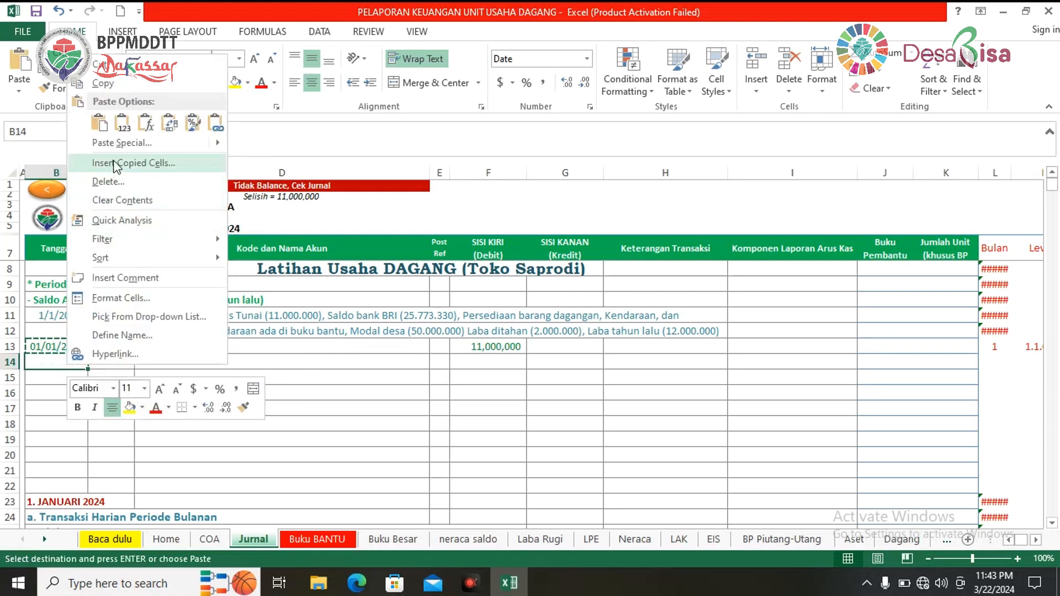
pyautogui.click(99, 124)
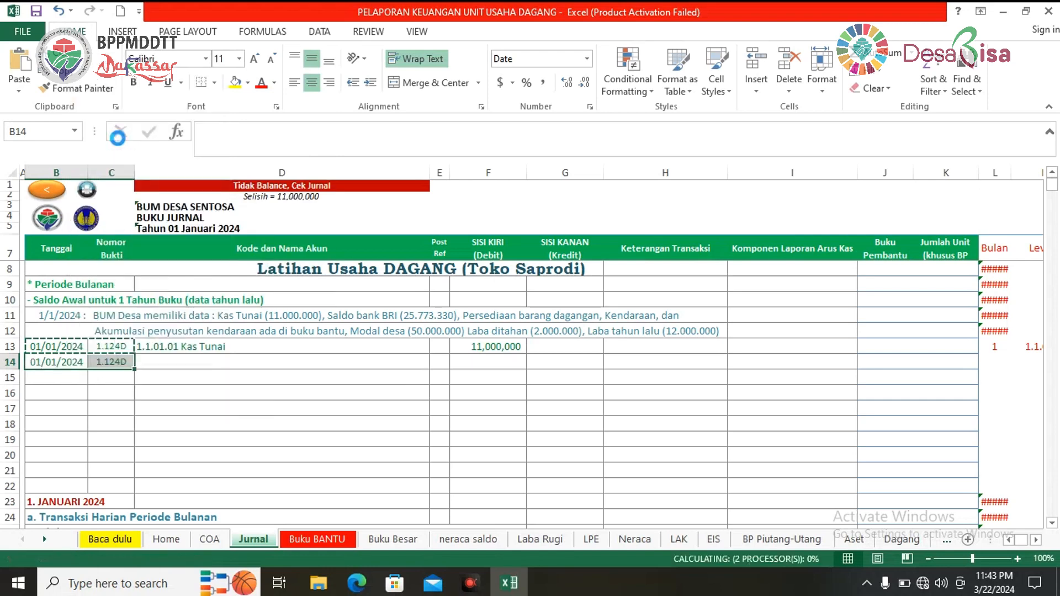
# Step: Set the account in row 14 to 1.1.01.02 Kas di Bank BRI, using the keyword "bank bri"
pyautogui.click(196, 361)
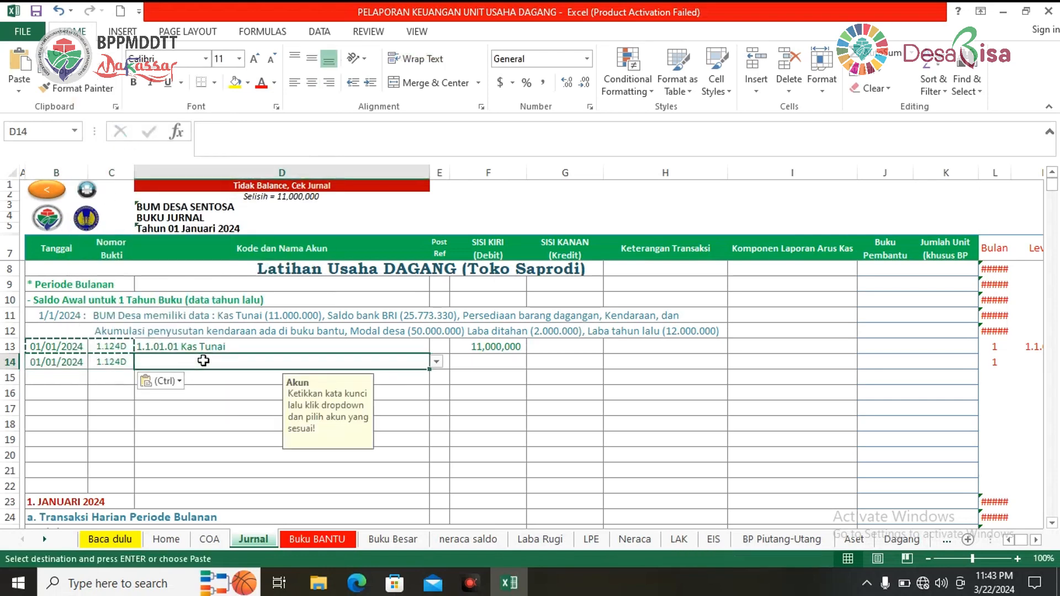
pyautogui.write('bank bri')
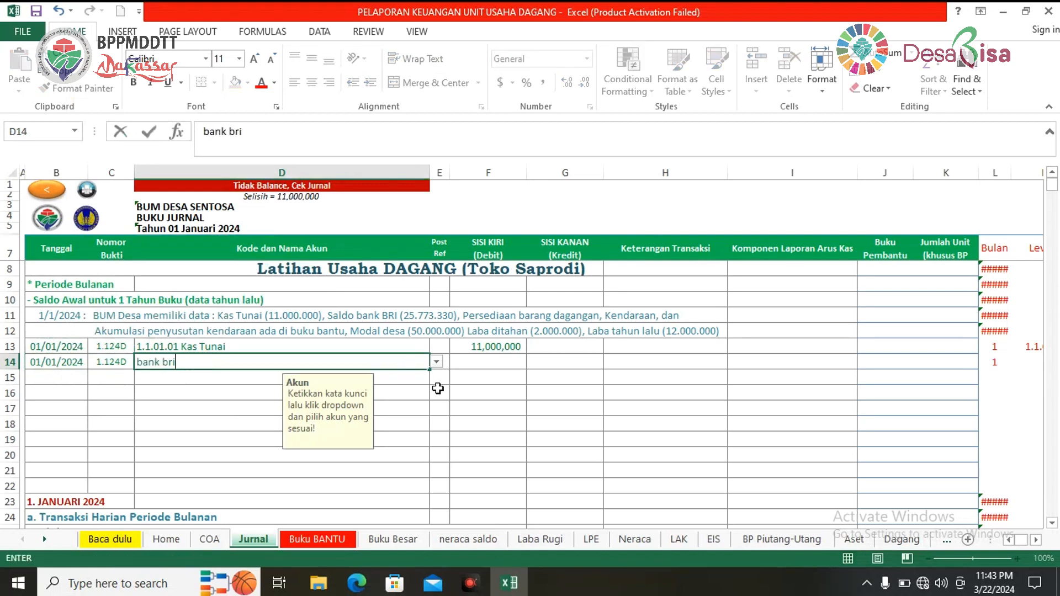
pyautogui.click(437, 364)
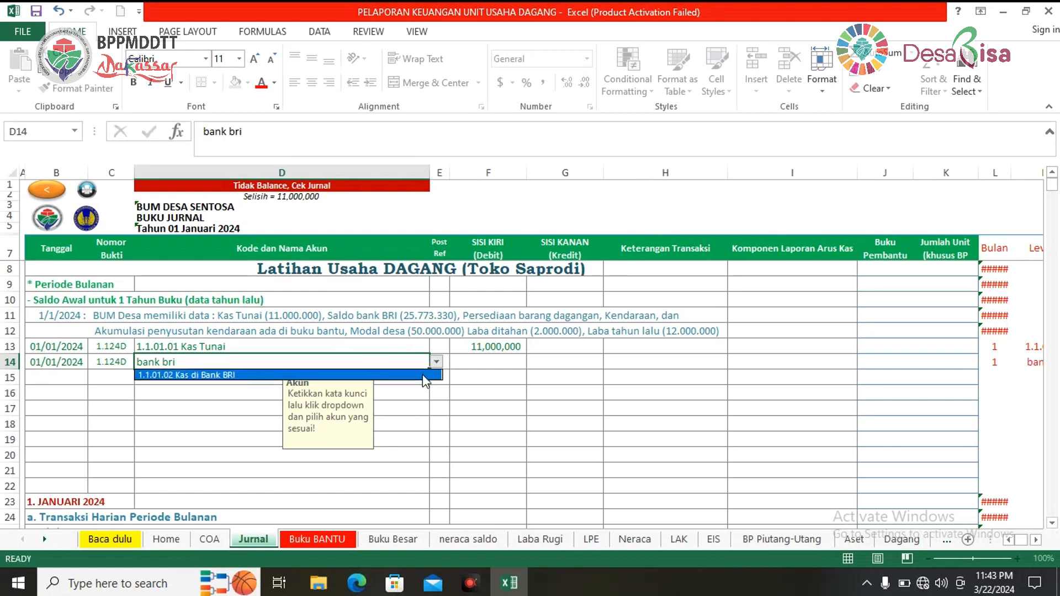
pyautogui.click(424, 376)
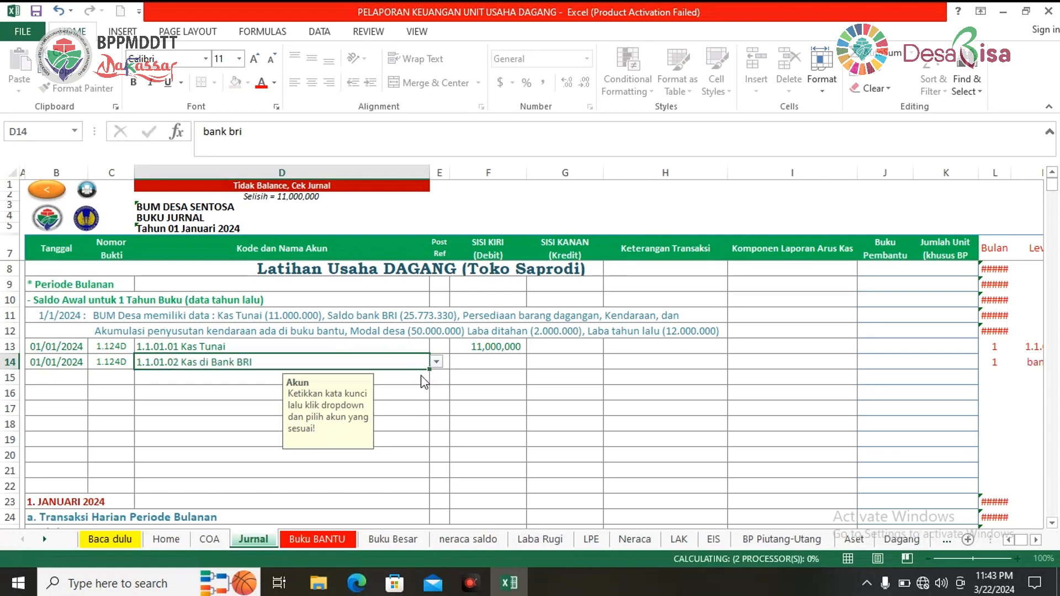
# Step: Enter 25773330 as the debit amount (SISI KIRI) for the Kas di Bank BRI row
pyautogui.click(506, 363)
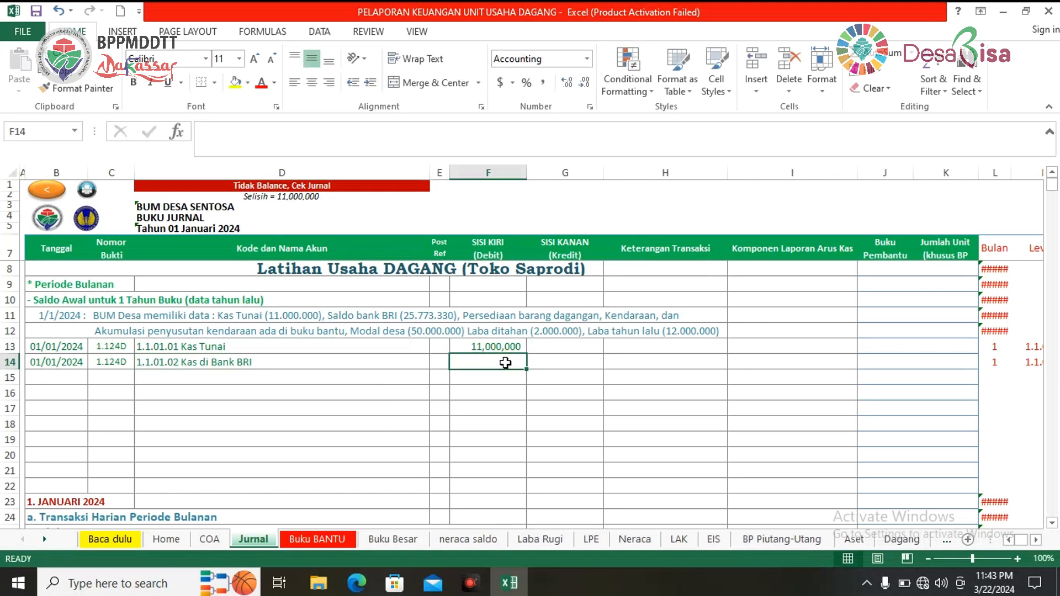
pyautogui.write('2')
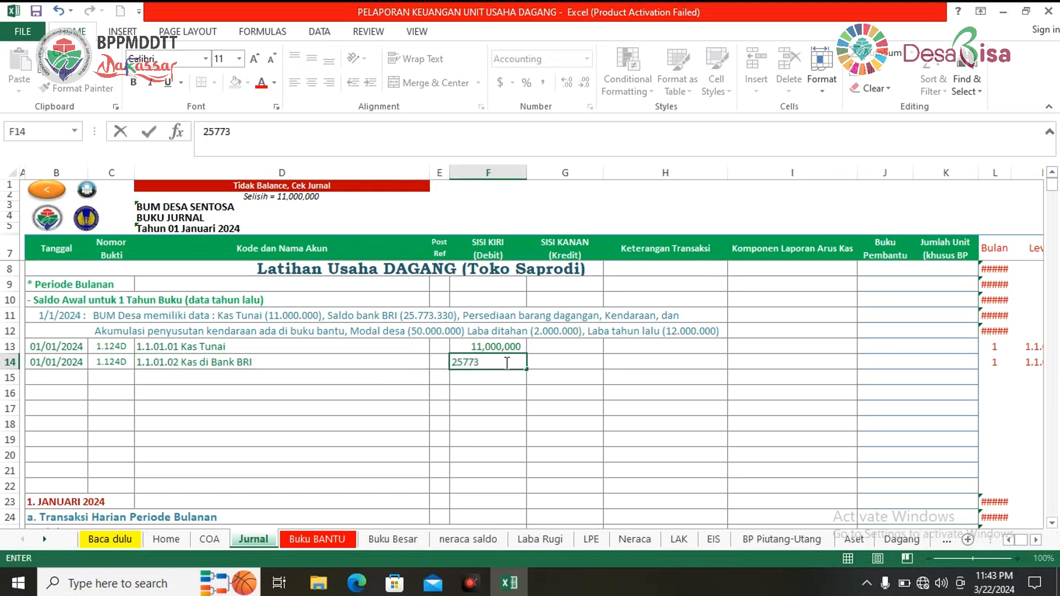
pyautogui.write('5,773,330')
pyautogui.press('Return')
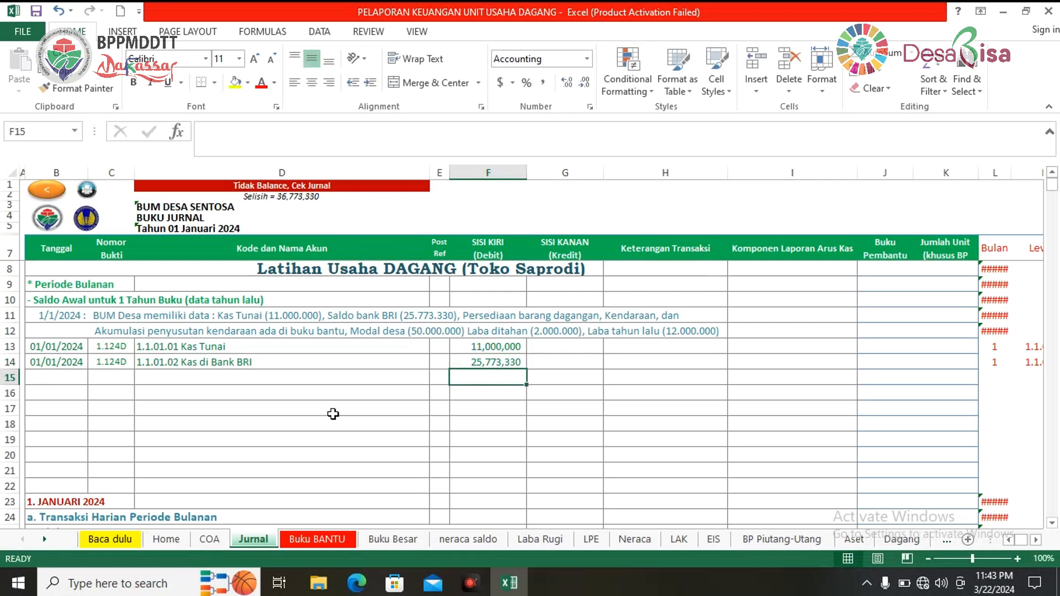
# Step: Look up the stock value of Pupuk urea 1 in the Buku Persediaan Dagang, reached through Buku BANTU, and return to the Jurnal sheet
pyautogui.click(62, 376)
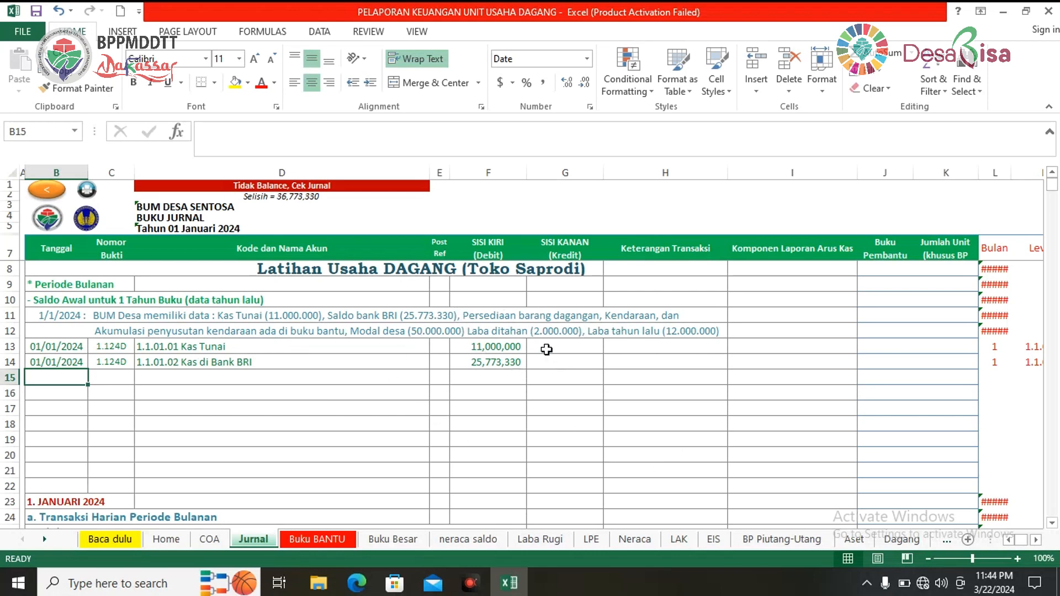
pyautogui.click(325, 541)
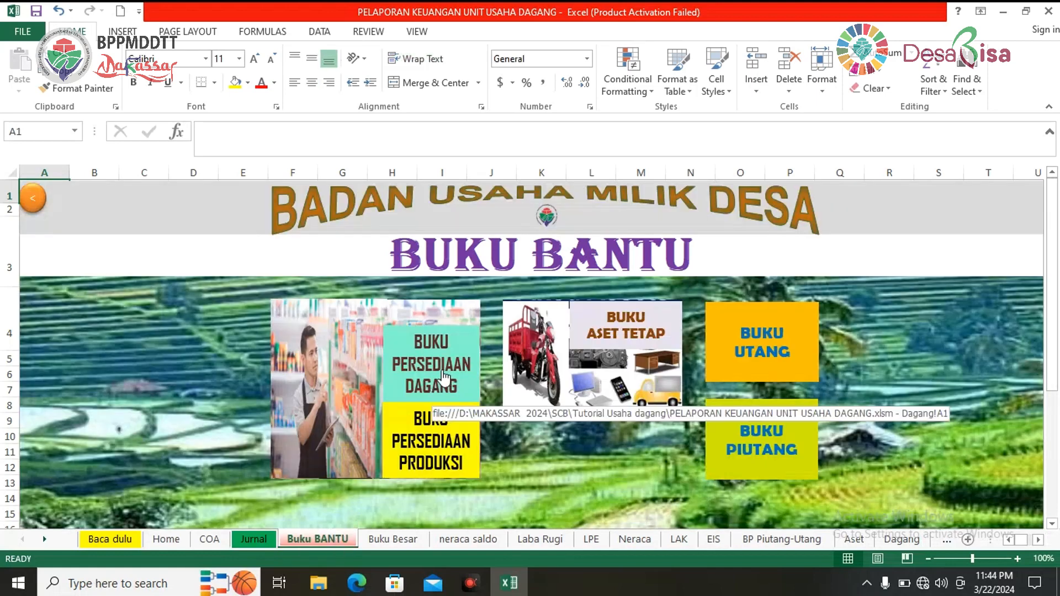
pyautogui.click(445, 380)
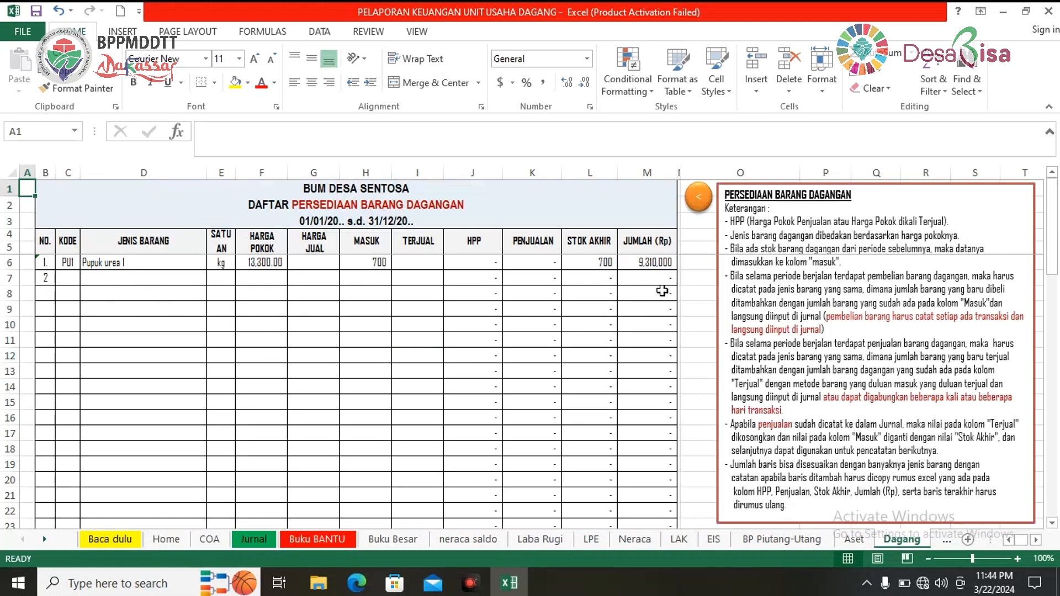
pyautogui.click(161, 270)
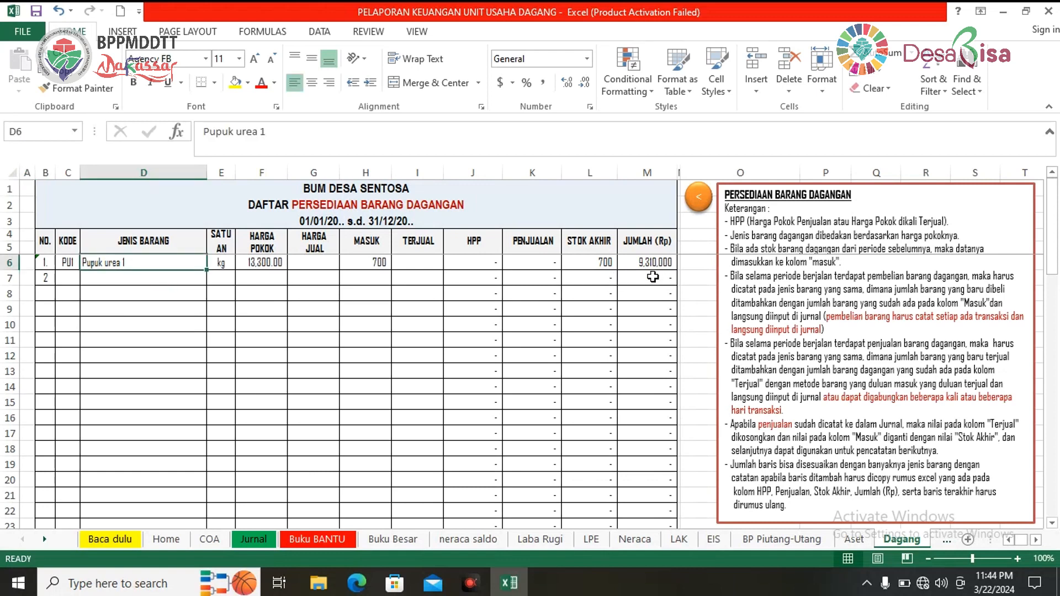
pyautogui.click(653, 372)
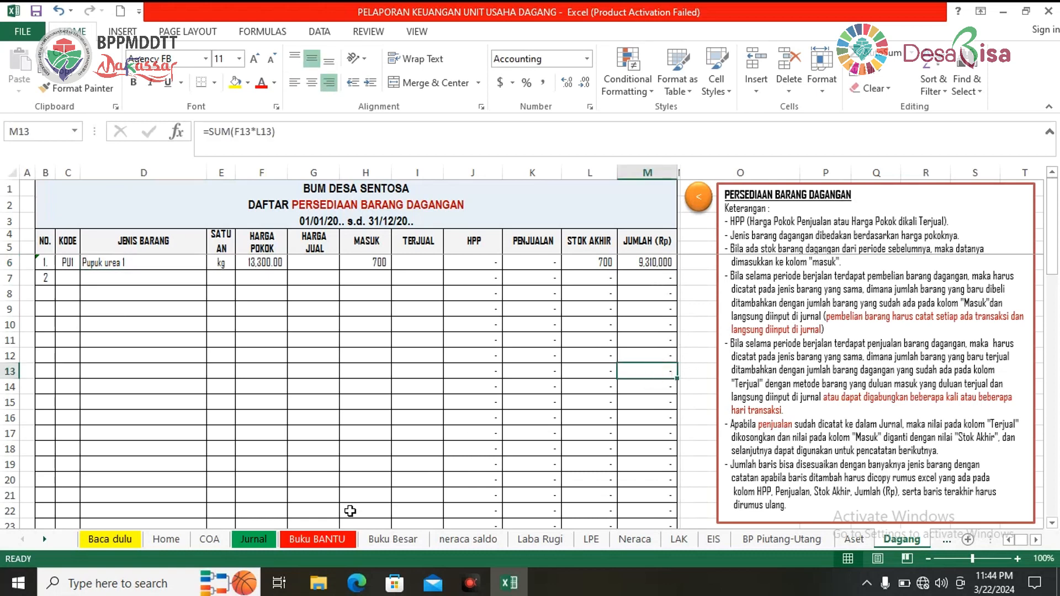
pyautogui.click(253, 540)
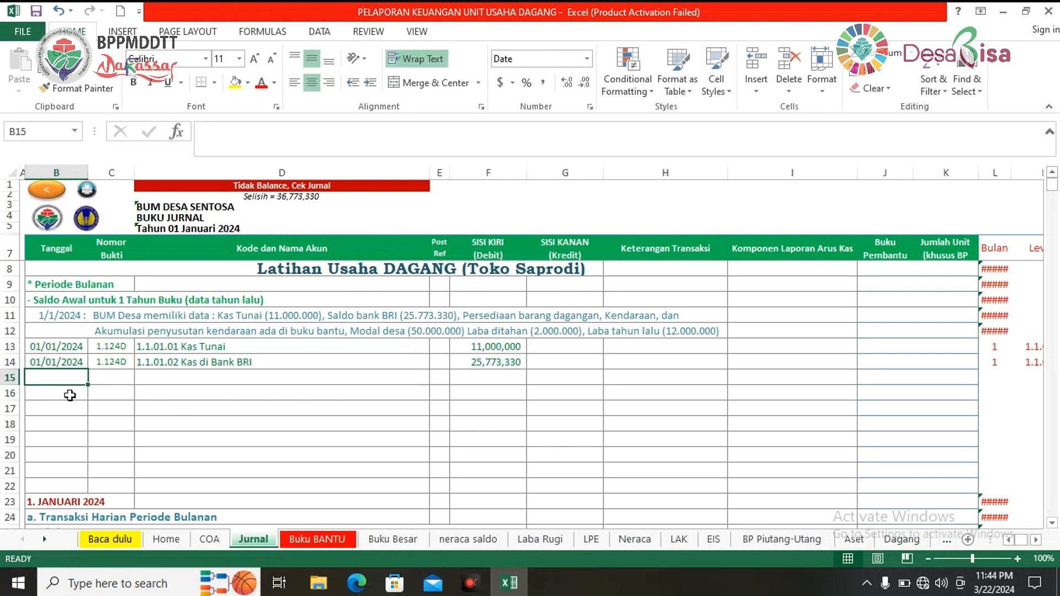
# Step: Fill the date and Nomor Bukti of rows 13 and 14 down into row 15
pyautogui.moveTo(61, 359); pyautogui.dragTo(103, 364)
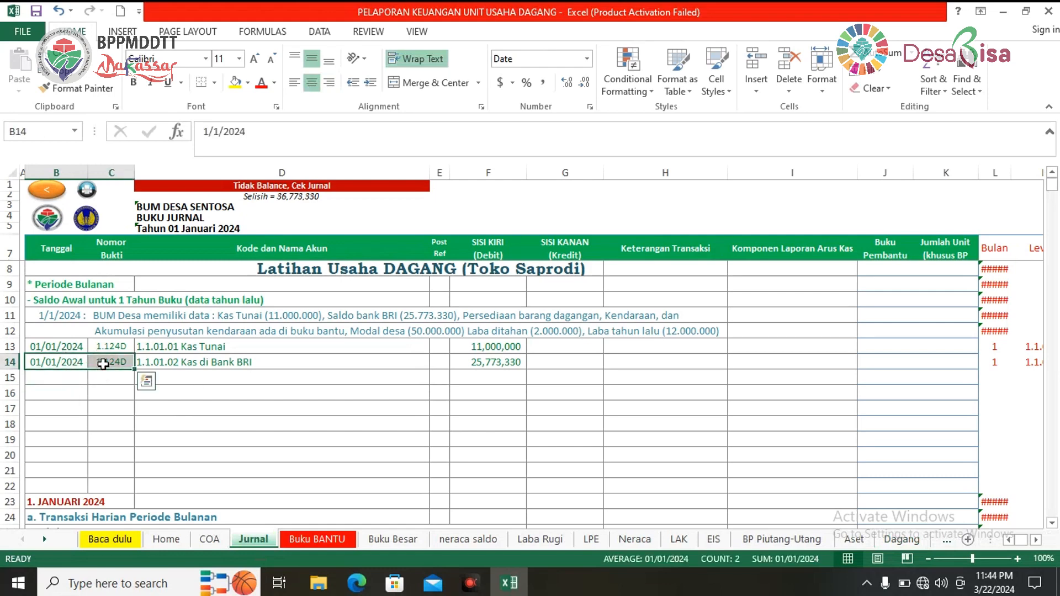
pyautogui.click(73, 346)
pyautogui.moveTo(73, 346); pyautogui.dragTo(108, 356)
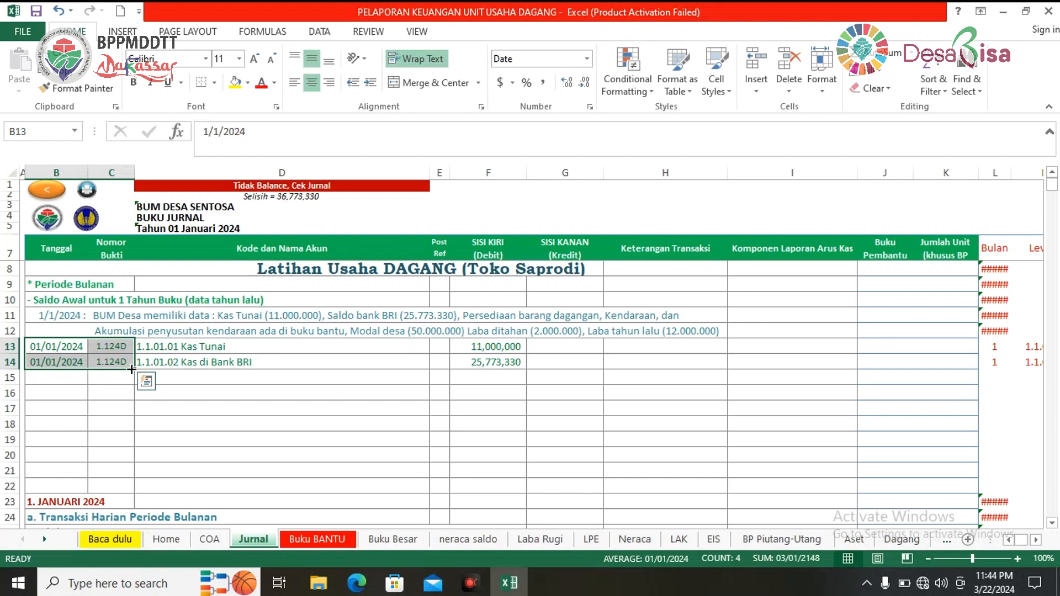
pyautogui.moveTo(134, 373); pyautogui.dragTo(135, 383)
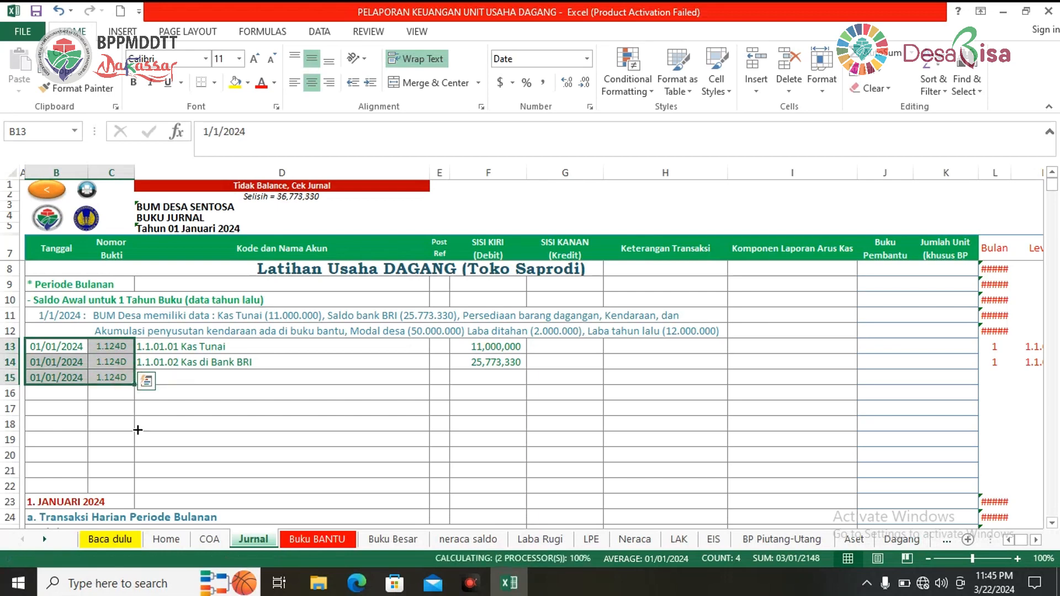
# Step: Set the account in row 15 to 1.1.05.01 Persediaan Barang Dagangan, using the keyword "barang dagangan"
pyautogui.click(221, 375)
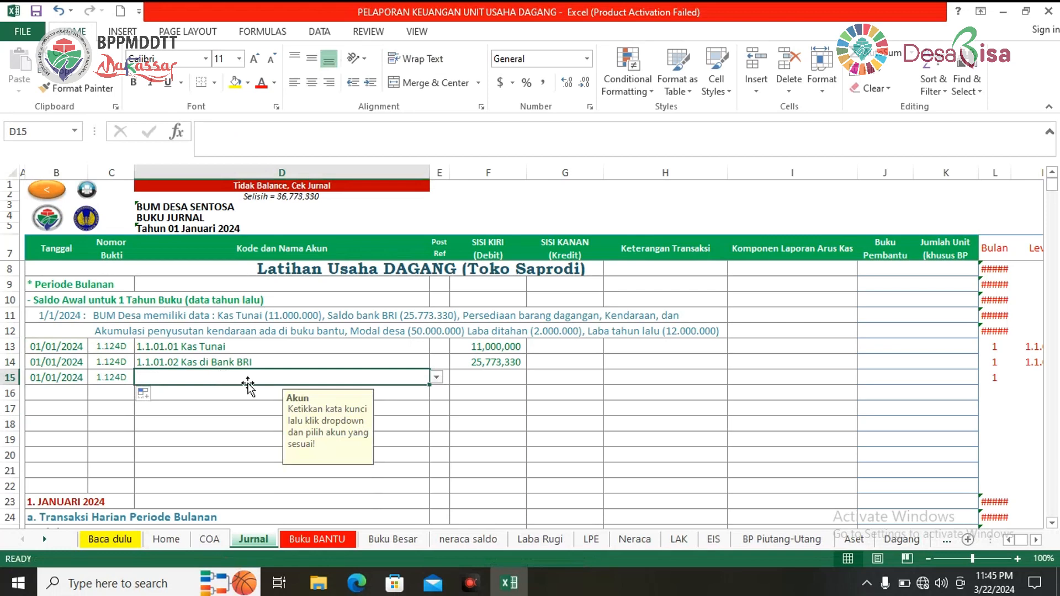
pyautogui.write('barang dagangan')
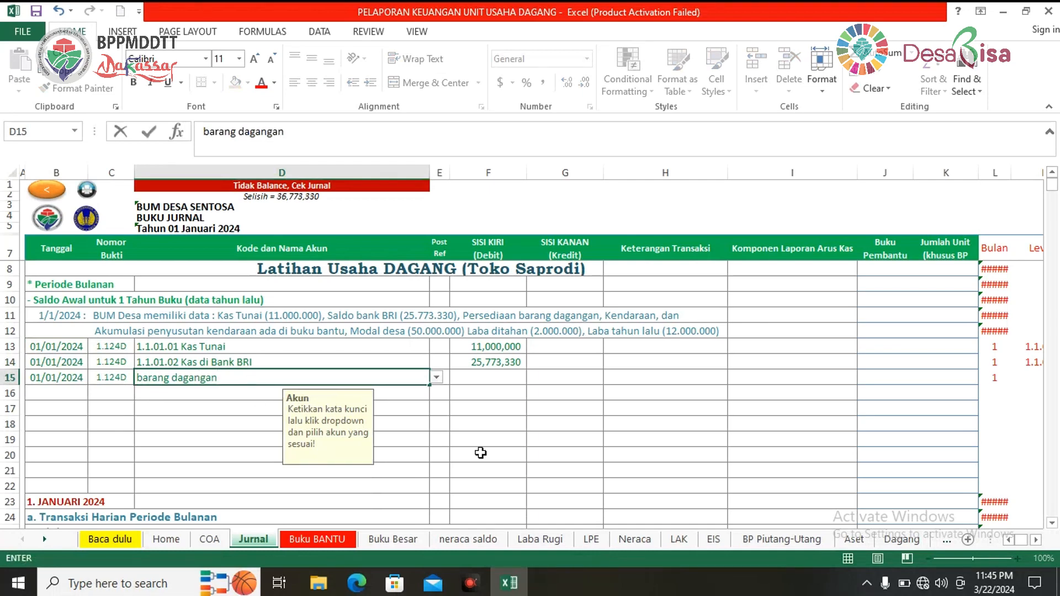
pyautogui.click(436, 379)
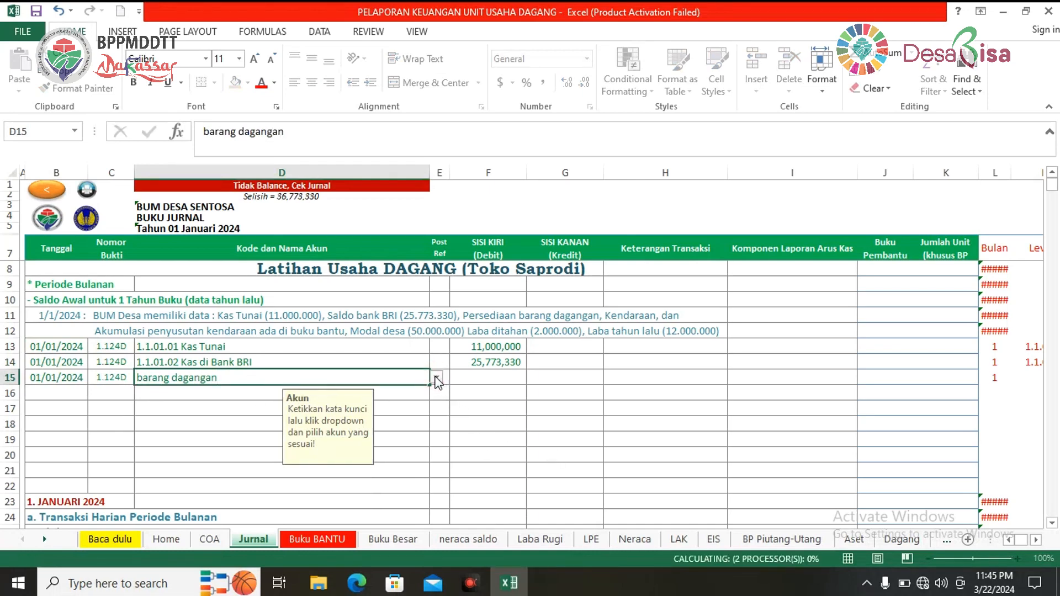
pyautogui.click(437, 379)
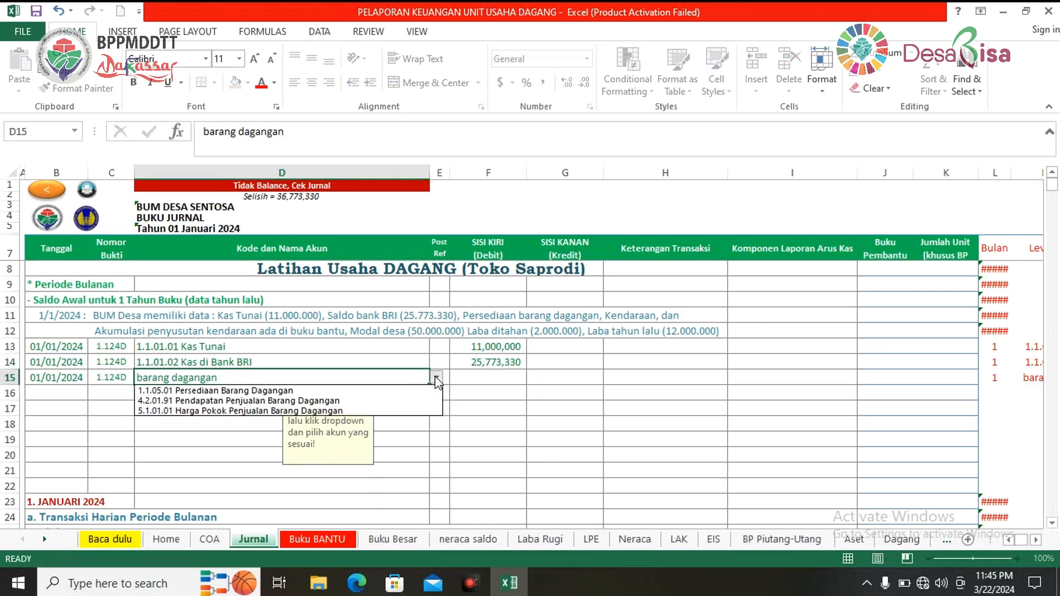
pyautogui.click(291, 391)
# Step: Enter 9310000 as the debit amount (SISI KIRI) for the Persediaan Barang Dagangan row
pyautogui.click(481, 395)
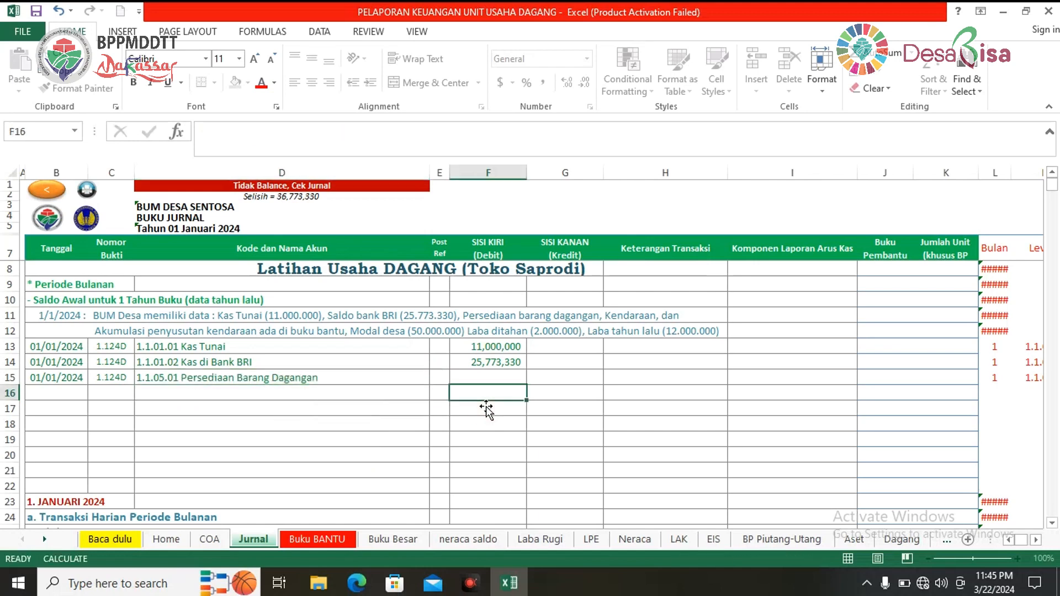
pyautogui.click(490, 373)
pyautogui.write('9,3')
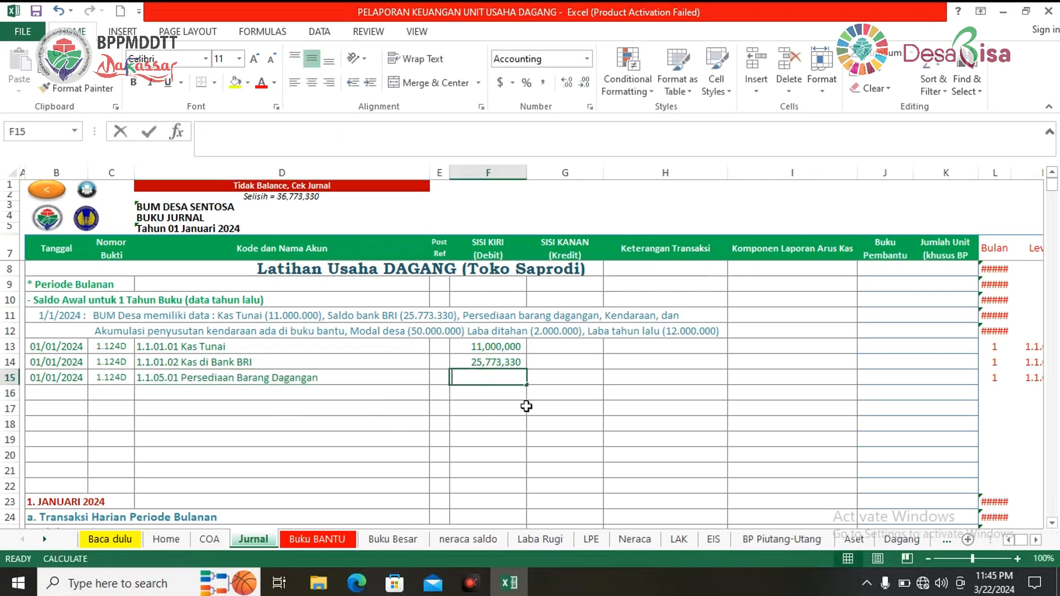
pyautogui.write('10,000')
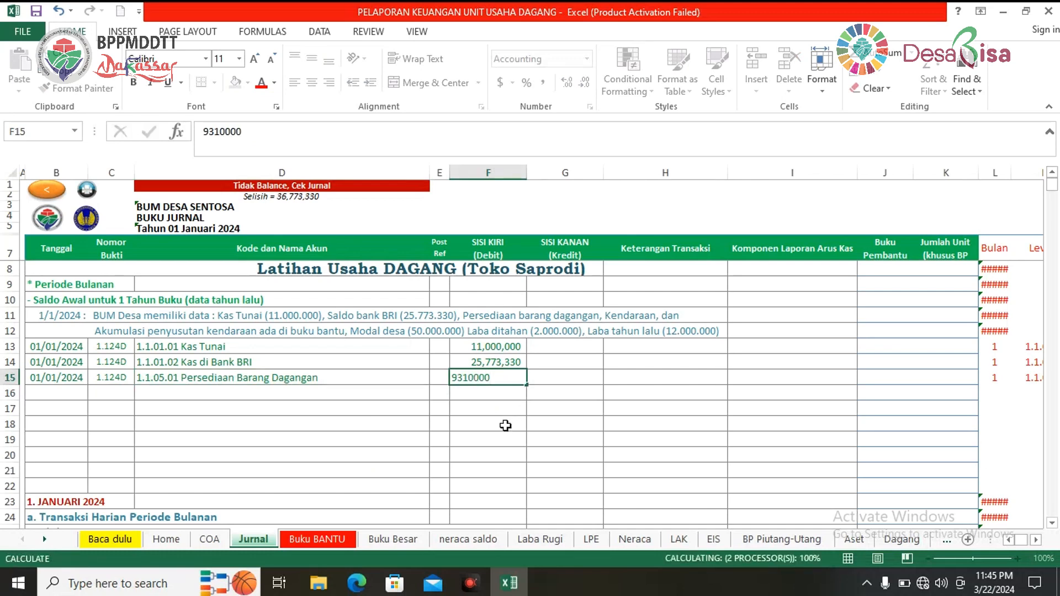
pyautogui.press('Return')
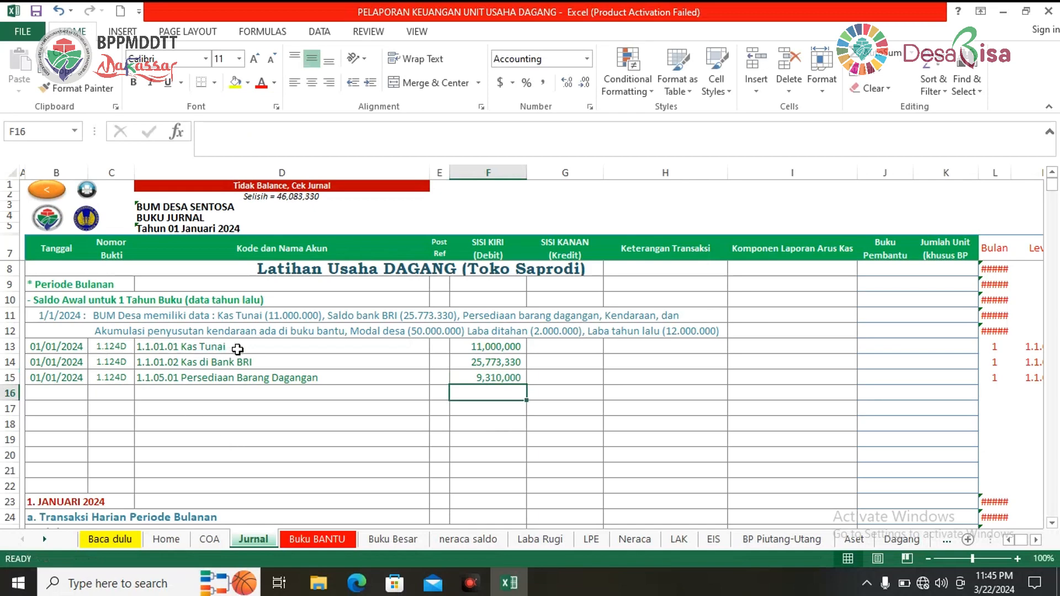
# Step: Extend the date 01/01/2024 and Nomor Bukti 1.124D down through journal rows 16 and 17
pyautogui.click(304, 432)
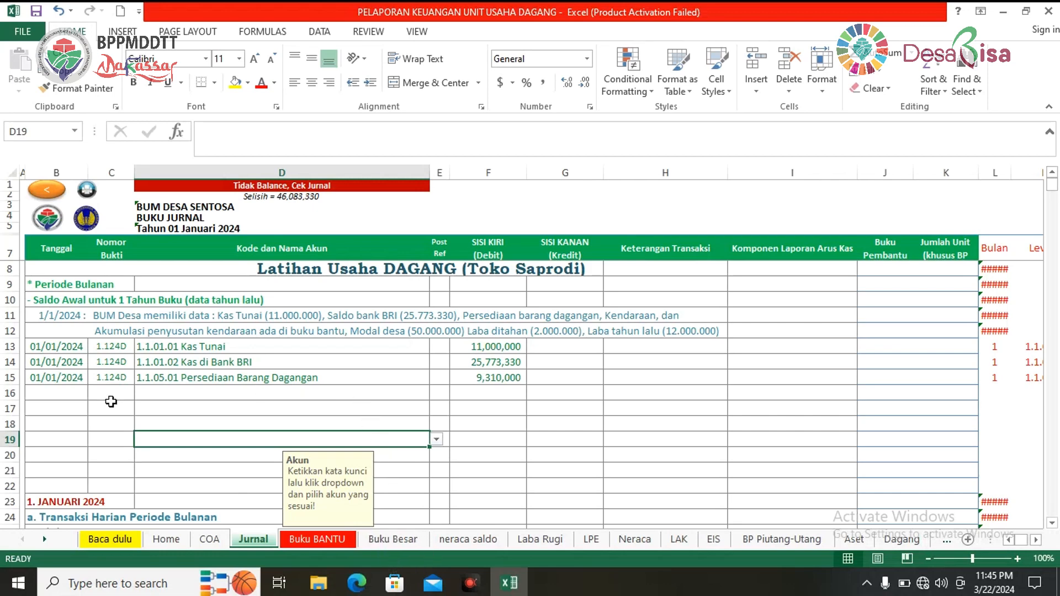
pyautogui.click(72, 393)
pyautogui.click(79, 364)
pyautogui.moveTo(79, 363); pyautogui.dragTo(134, 419)
pyautogui.click(198, 455)
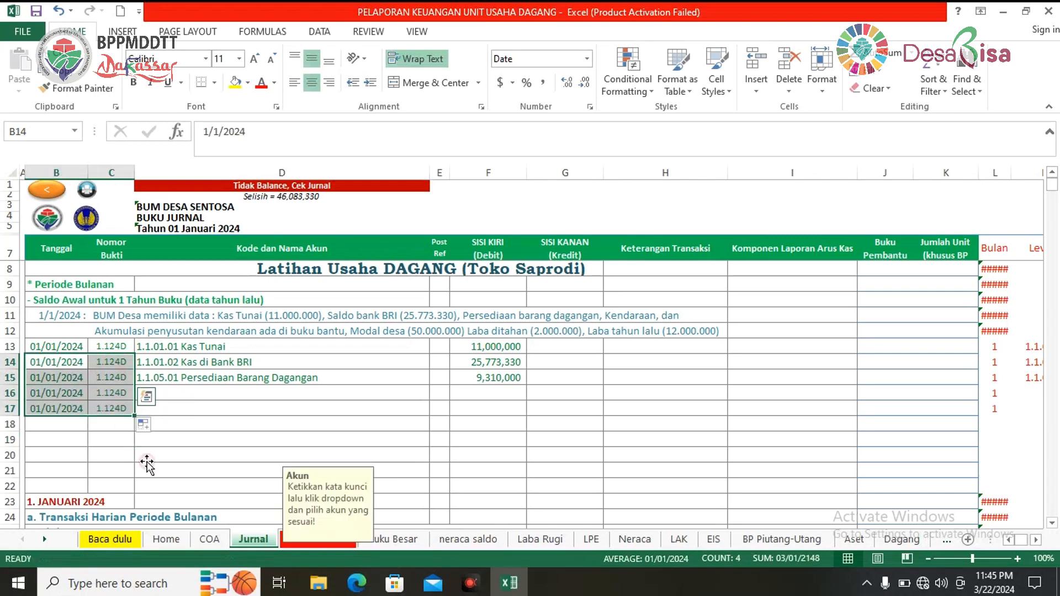
# Step: Set the account in journal row 16 to 1.3.02.01 Kendaraan, using the keyword "kendaraan"
pyautogui.click(198, 396)
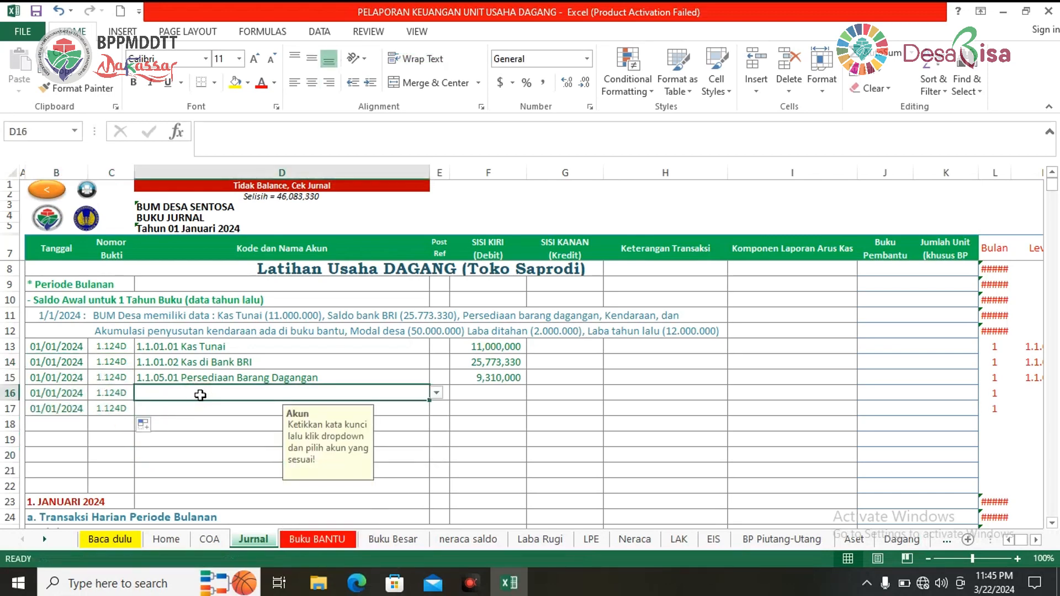
pyautogui.write('kenderaan')
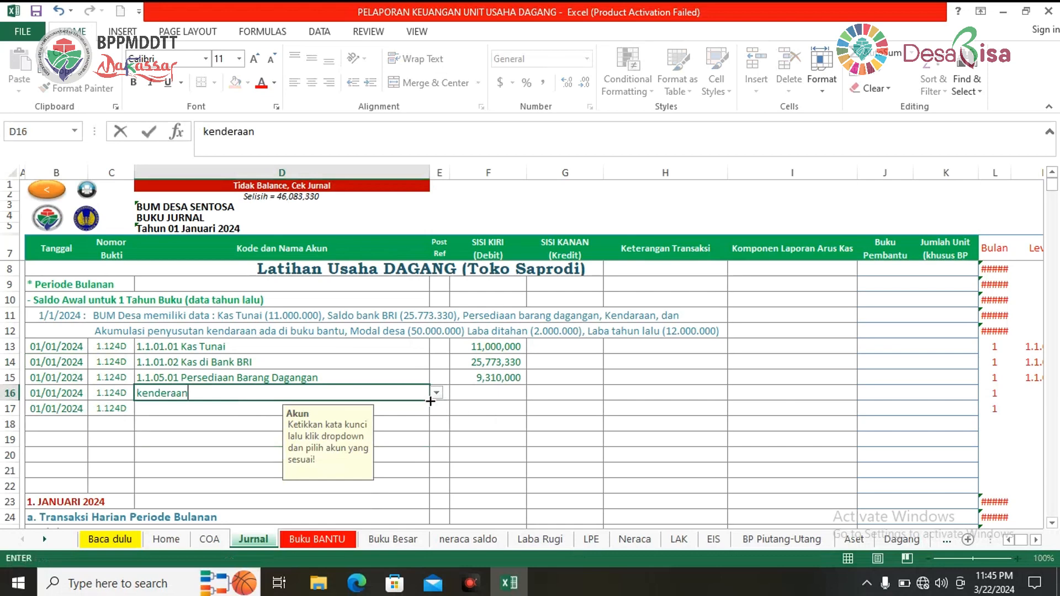
pyautogui.click(440, 394)
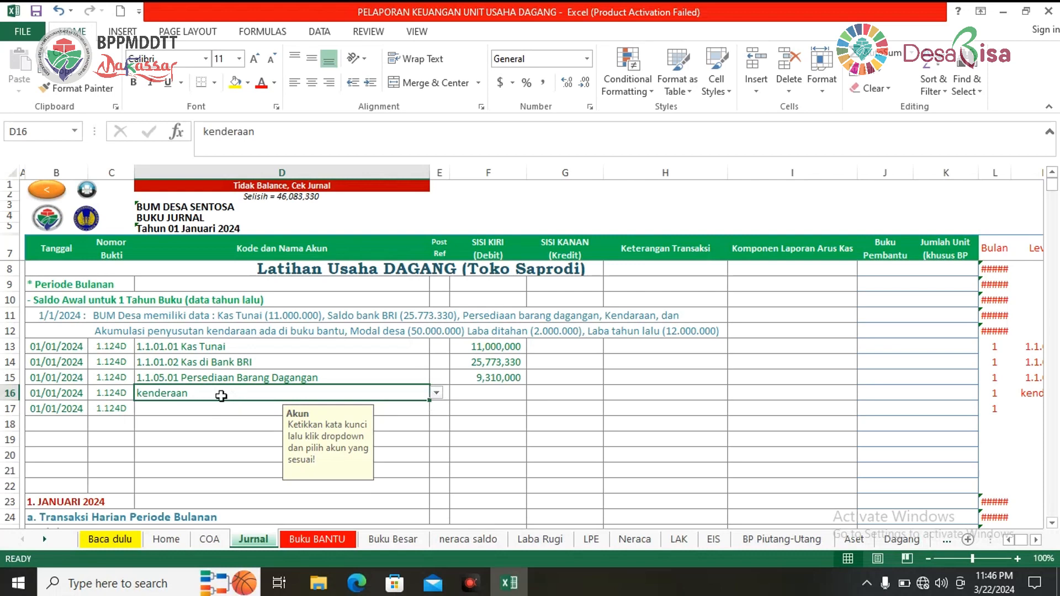
pyautogui.click(231, 134)
pyautogui.press('BackSpace')
pyautogui.write('a')
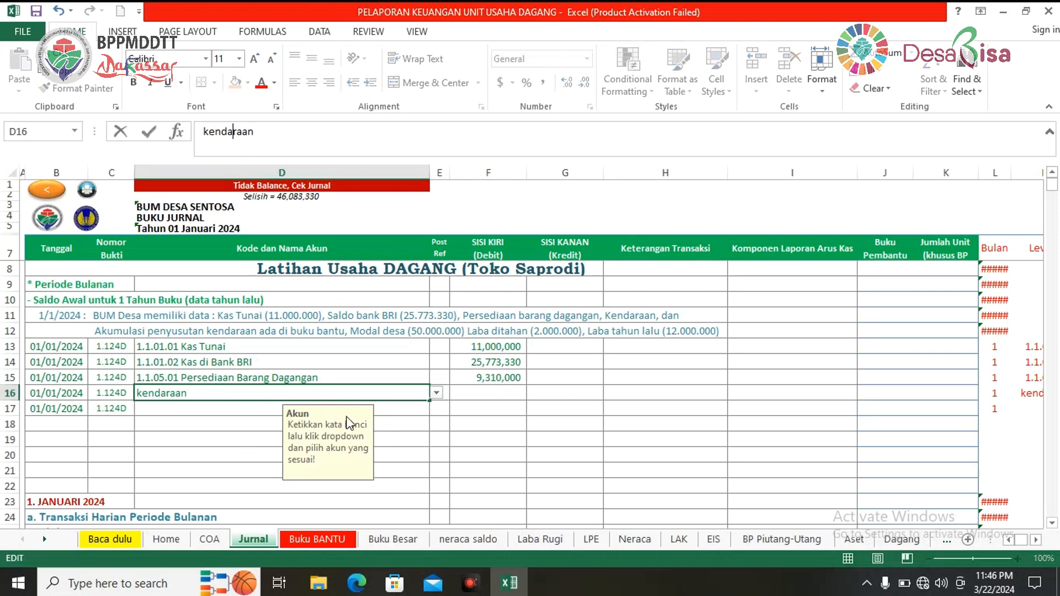
pyautogui.click(438, 394)
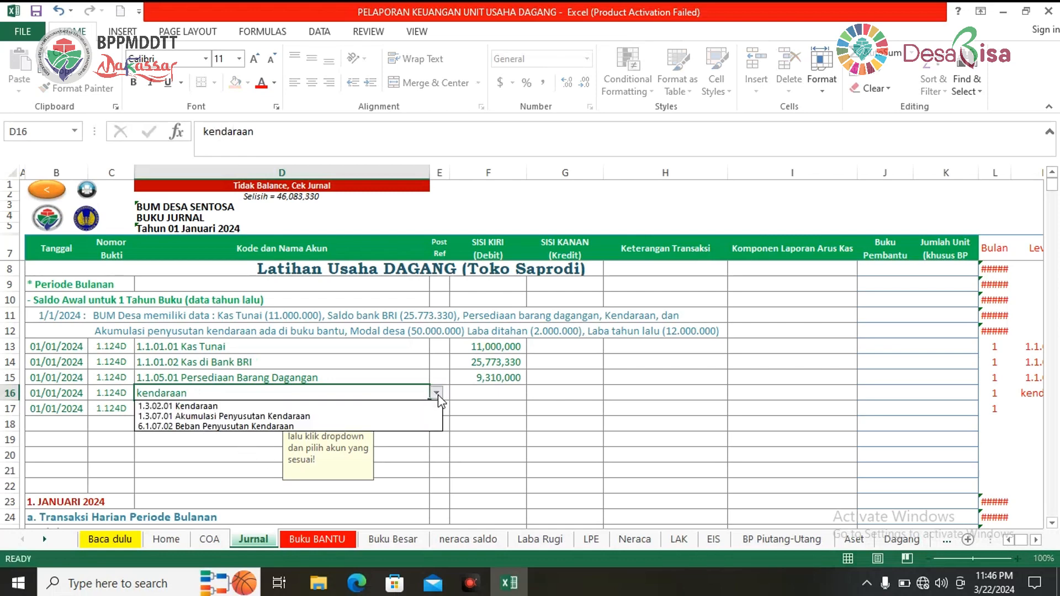
pyautogui.click(210, 406)
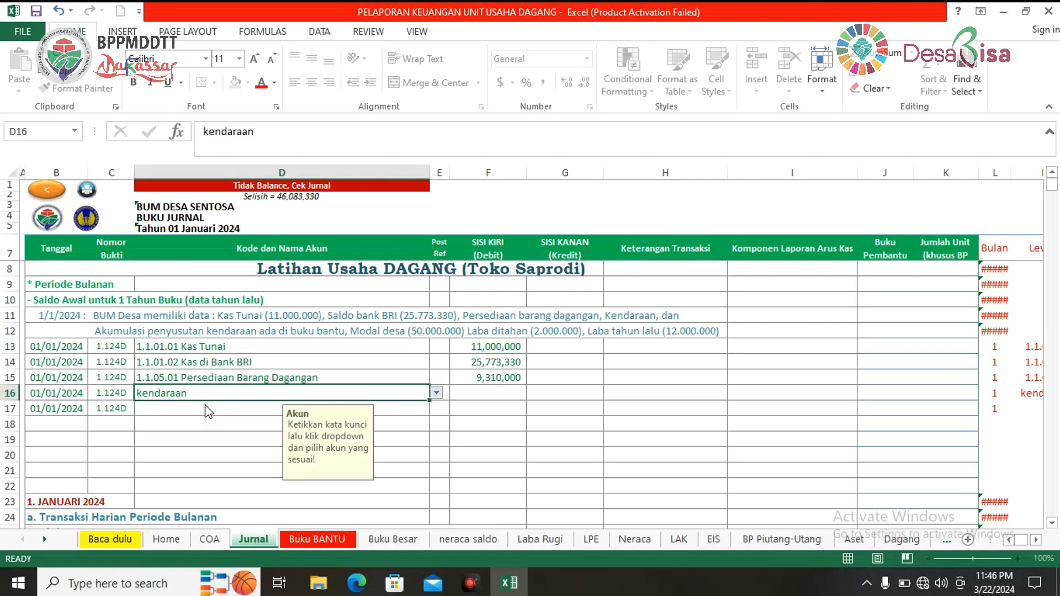
pyautogui.click(472, 454)
# Step: Set the account in row 17 to 1.3.07.01 Akumulasi Penyusutan Kendaraan, using the keyword "penyusutan"
pyautogui.click(243, 406)
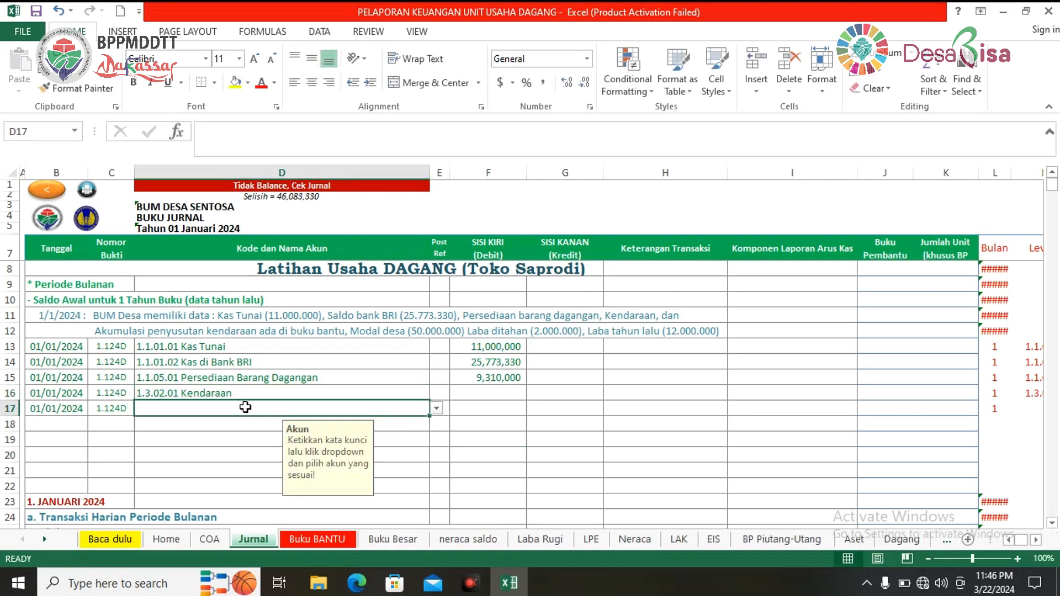
pyautogui.write('penyusutan')
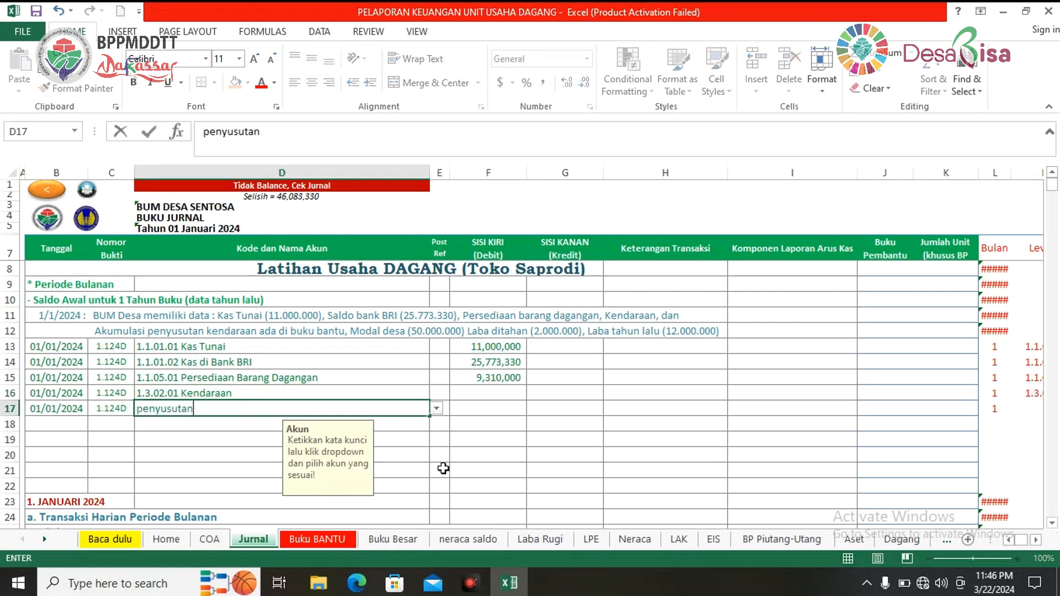
pyautogui.click(436, 409)
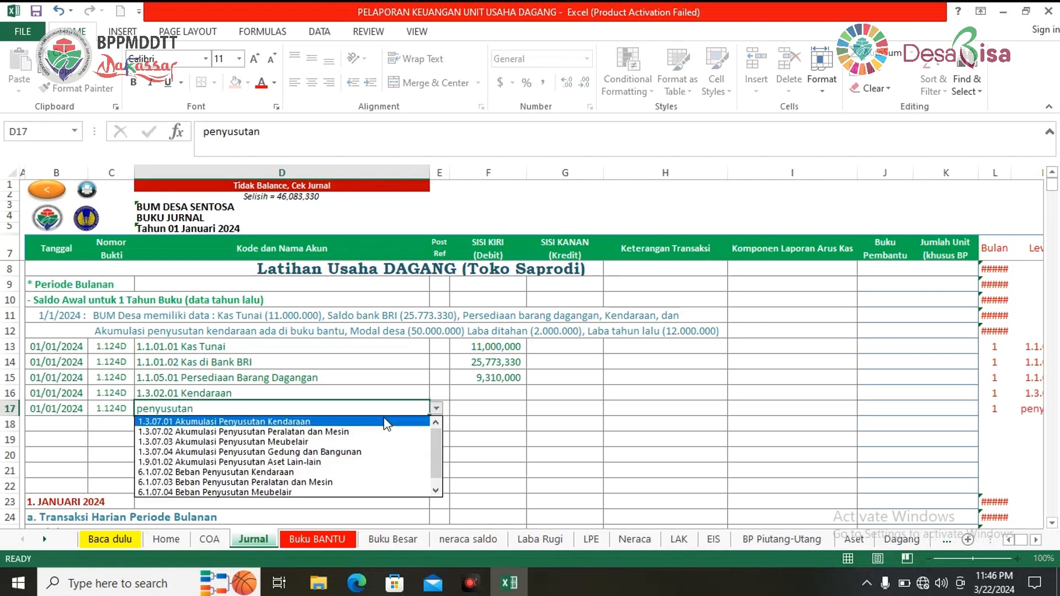
pyautogui.click(345, 425)
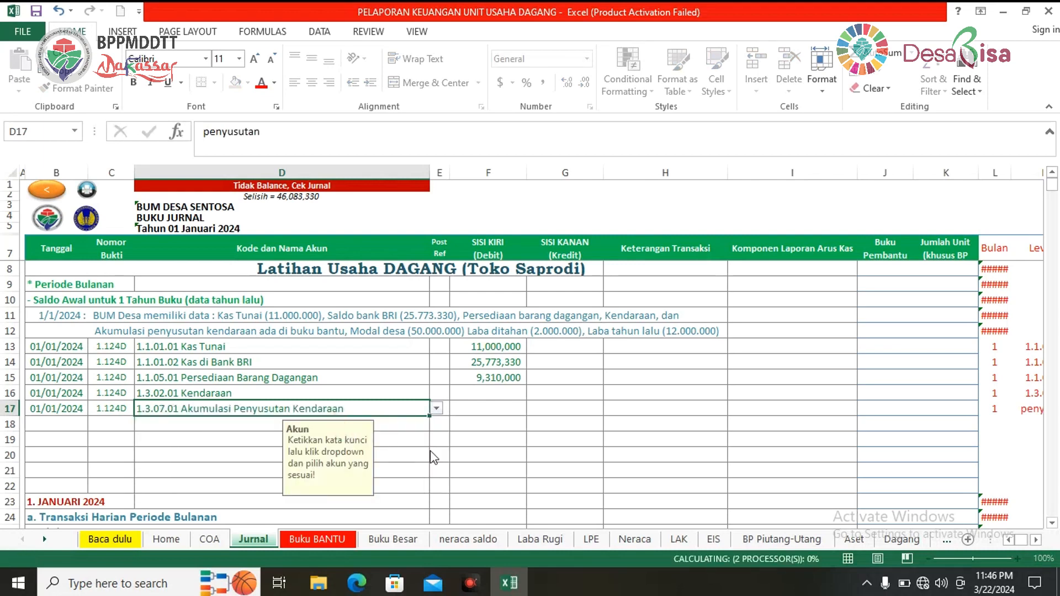
pyautogui.click(460, 457)
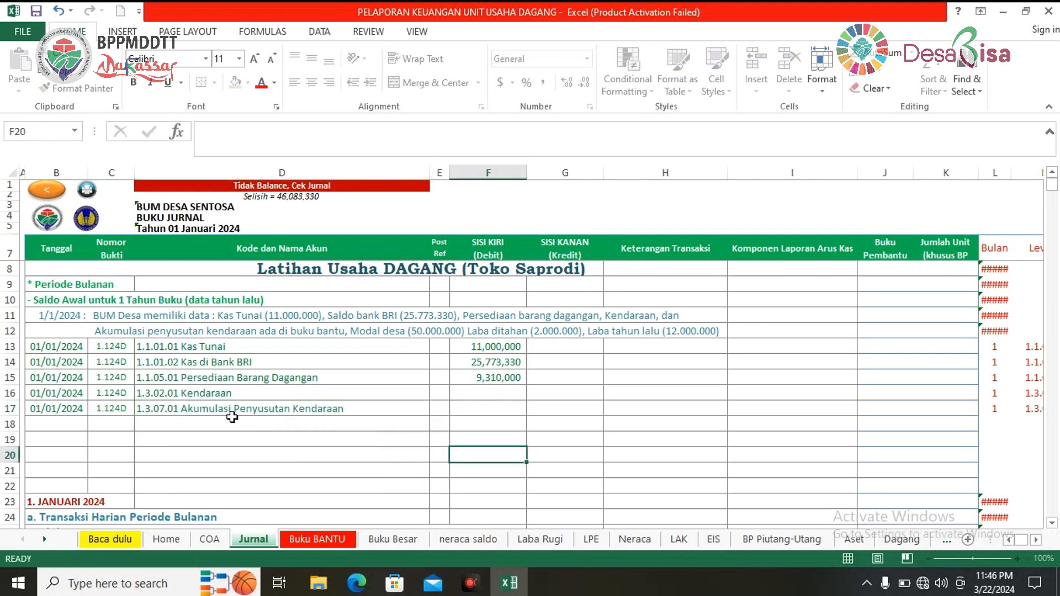
# Step: Open the Aset sheet through Buku BANTU and check the Motor gandeng's acquisition cost and accumulated depreciation
pyautogui.click(333, 541)
pyautogui.click(591, 339)
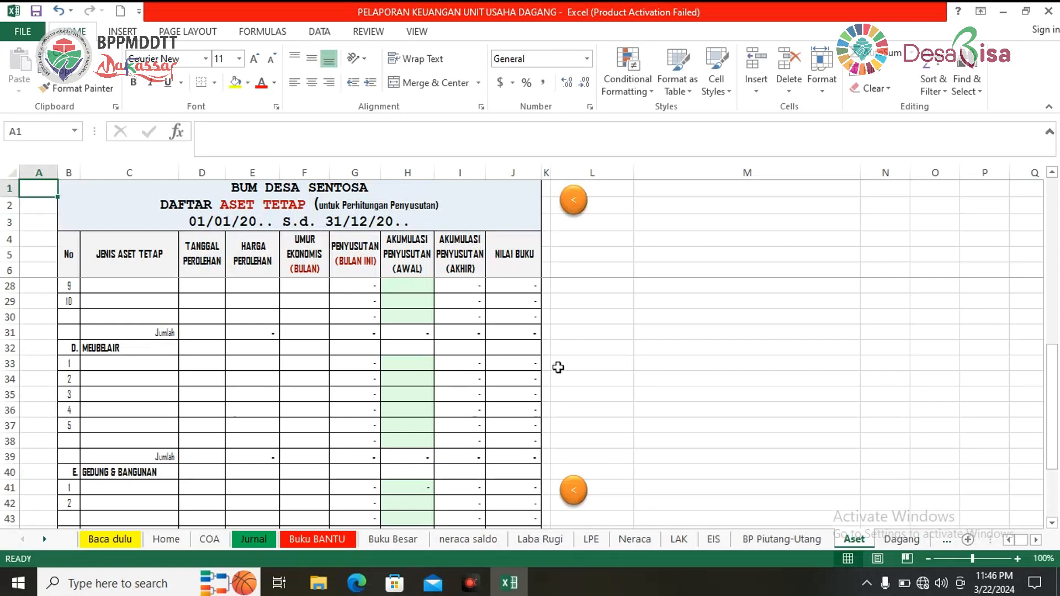
pyautogui.scroll(7, 200, 386)
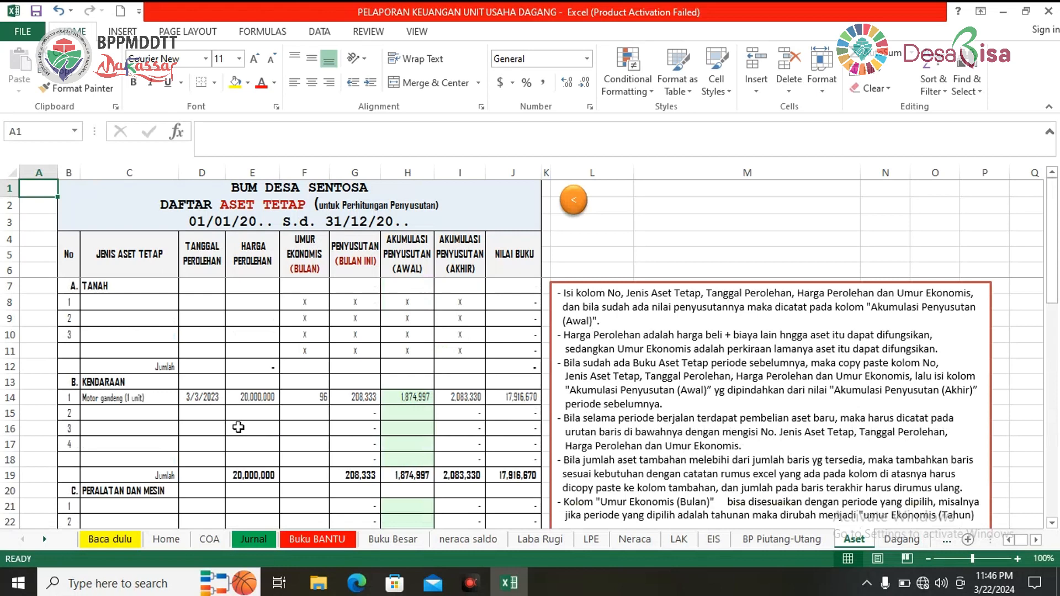
pyautogui.click(106, 403)
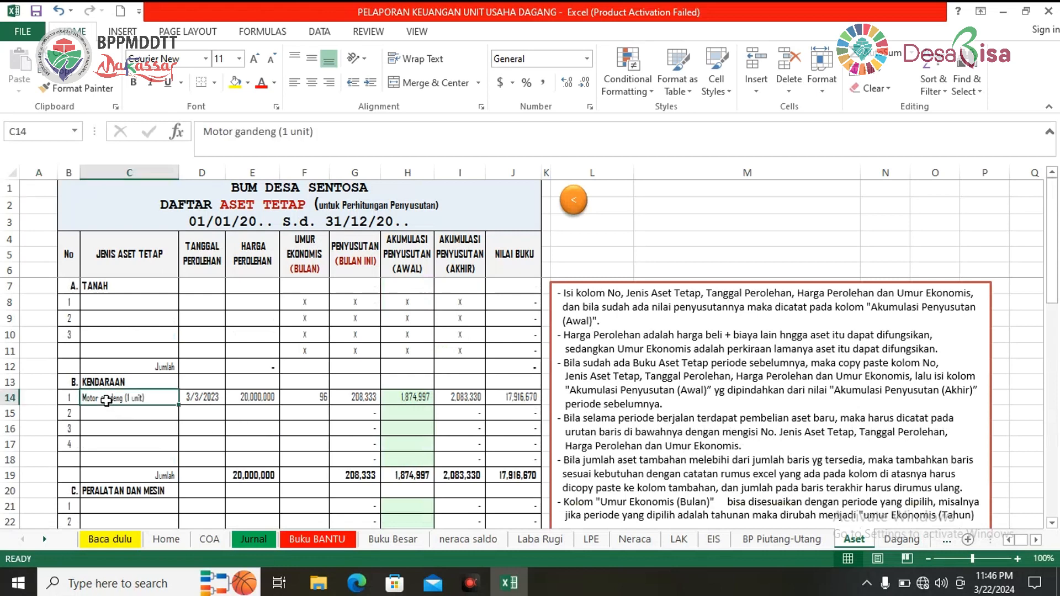
pyautogui.click(261, 401)
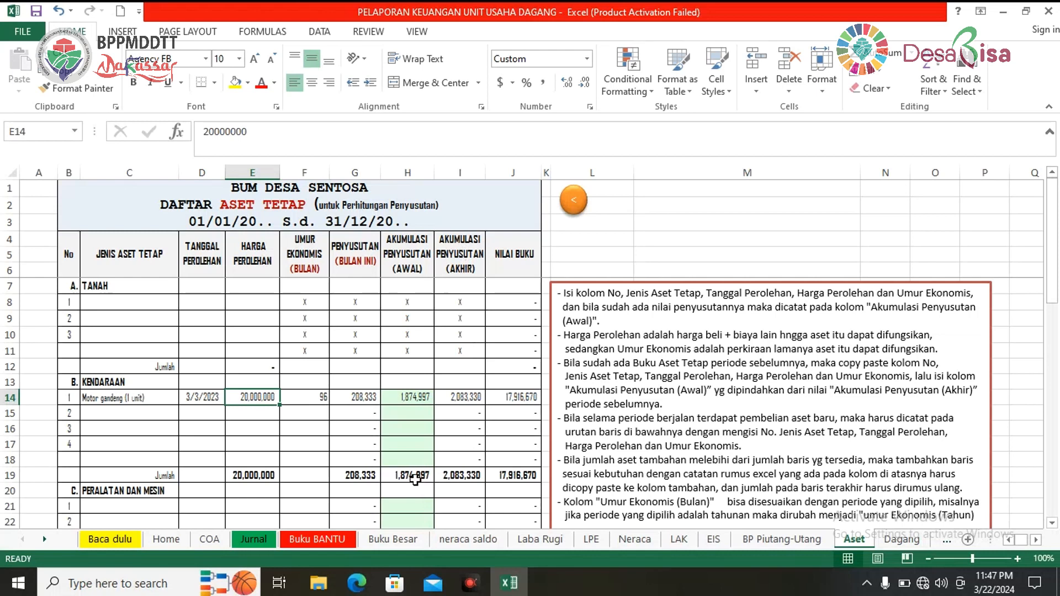
# Step: Return to the Jurnal sheet and enter 20000000 as the debit amount (SISI KIRI) for the Kendaraan row
pyautogui.click(255, 538)
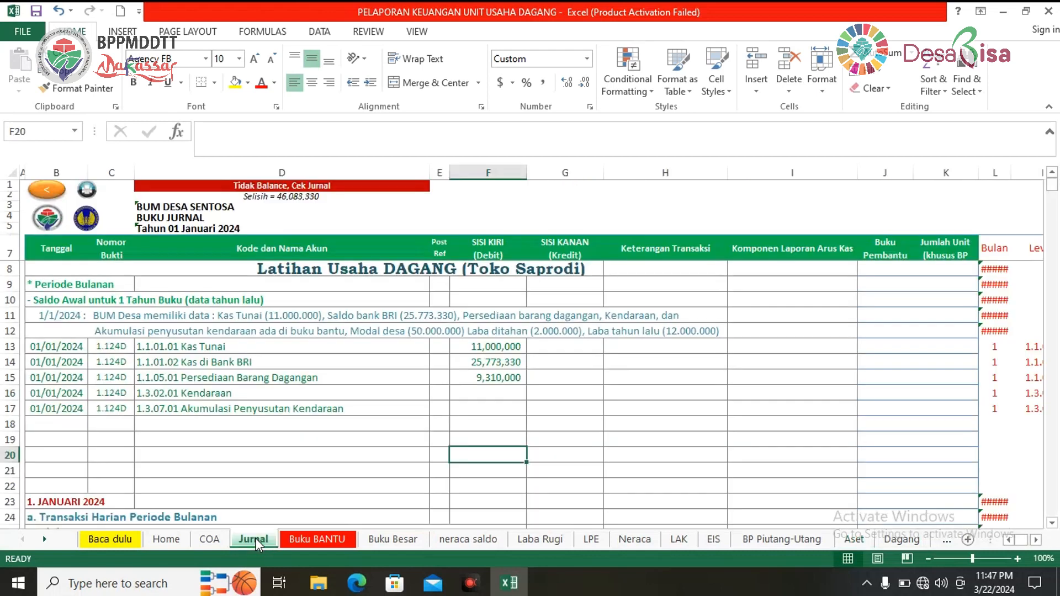
pyautogui.click(495, 428)
pyautogui.moveTo(498, 393); pyautogui.dragTo(496, 392)
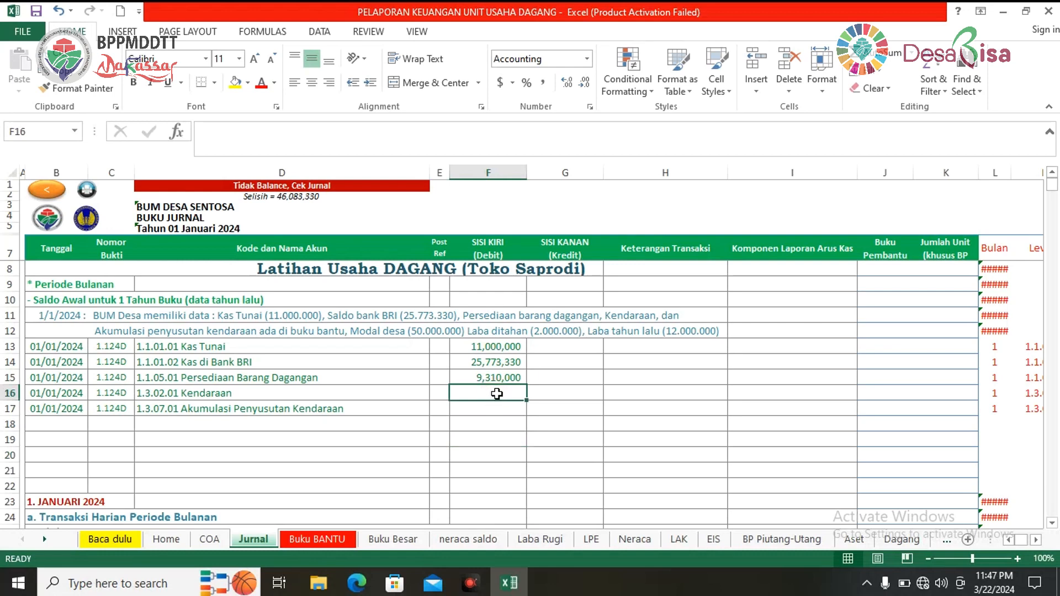
pyautogui.write('20000')
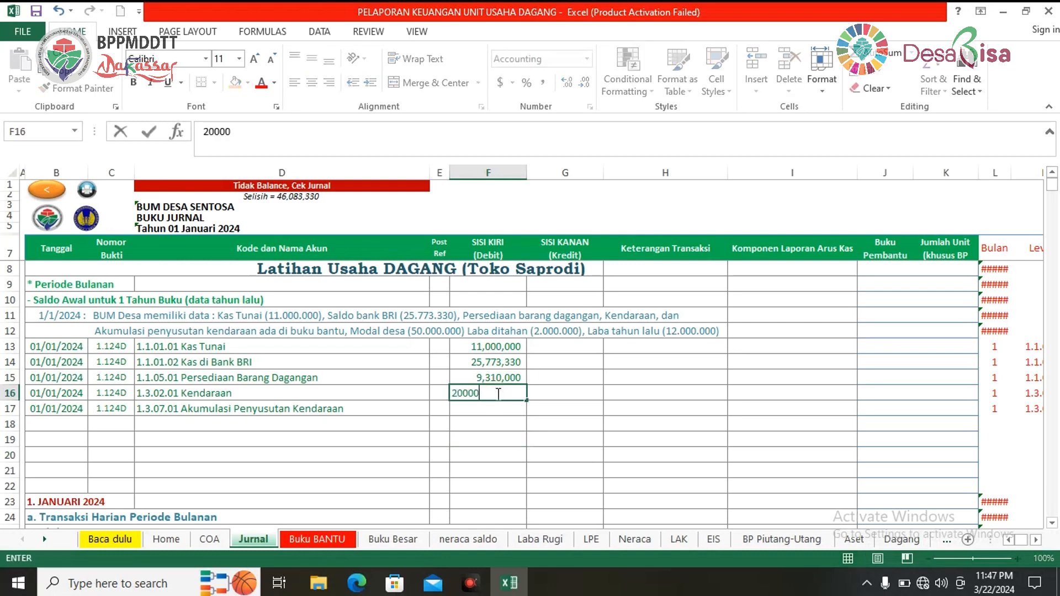
pyautogui.press('Return')
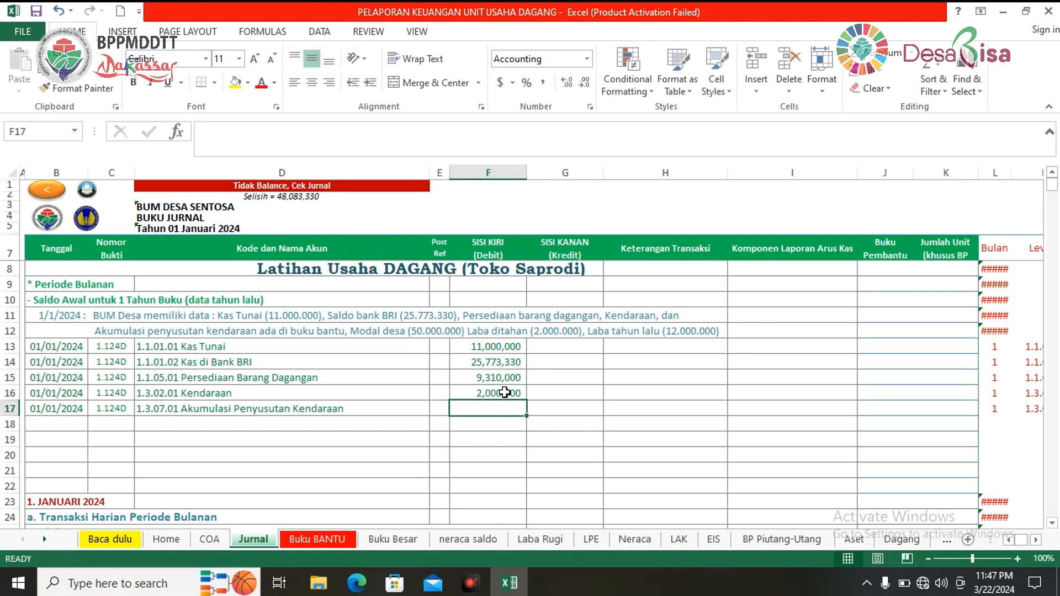
pyautogui.click(506, 393)
pyautogui.click(296, 127)
pyautogui.write('0')
pyautogui.click(295, 502)
pyautogui.click(325, 455)
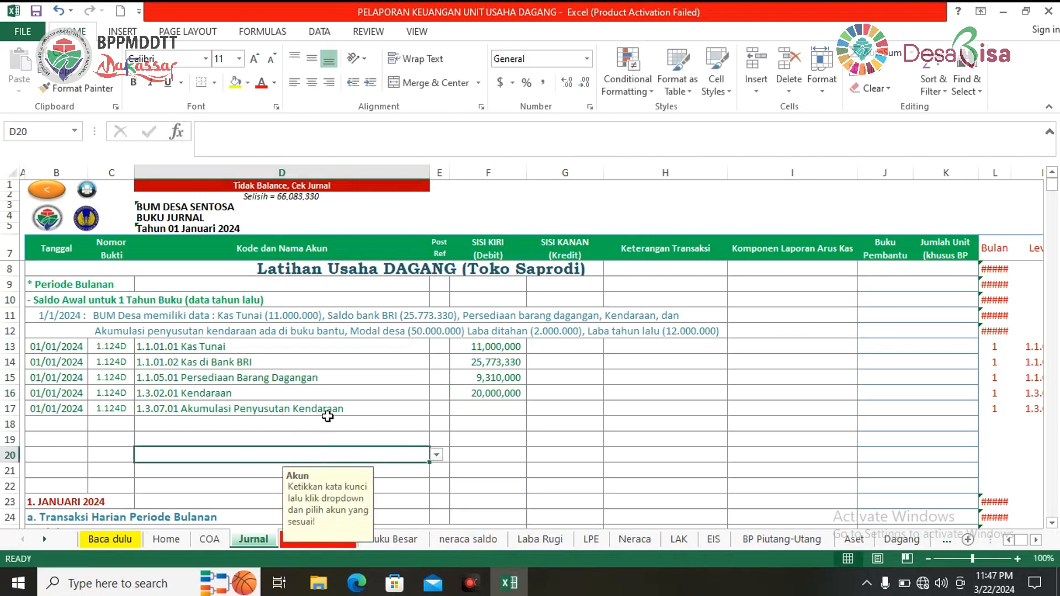
# Step: Enter 2083330 as the credit amount (SISI KANAN) for the Akumulasi Penyusutan Kendaraan row
pyautogui.click(571, 410)
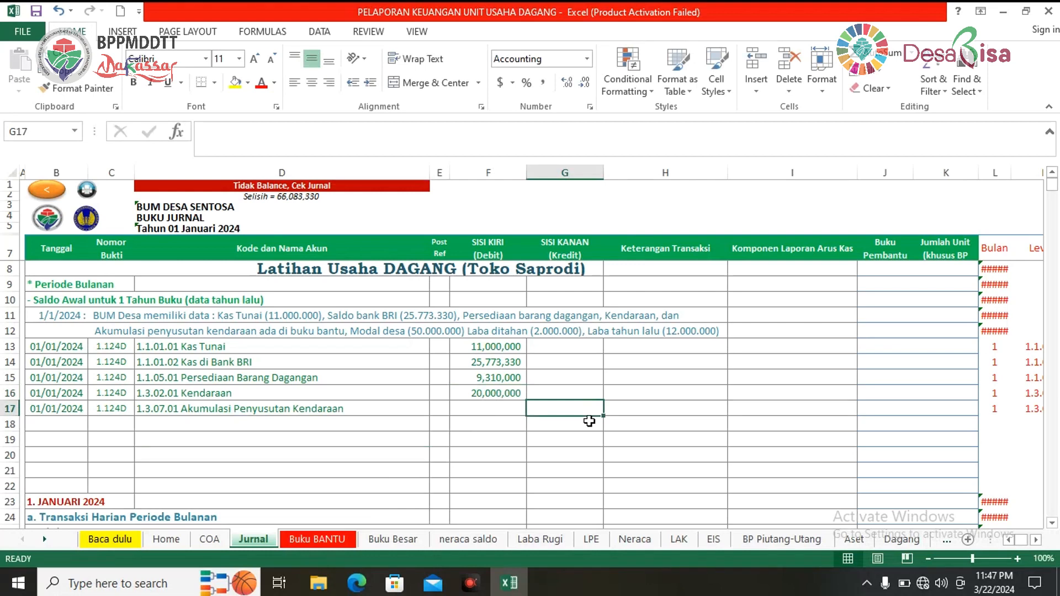
pyautogui.write('2')
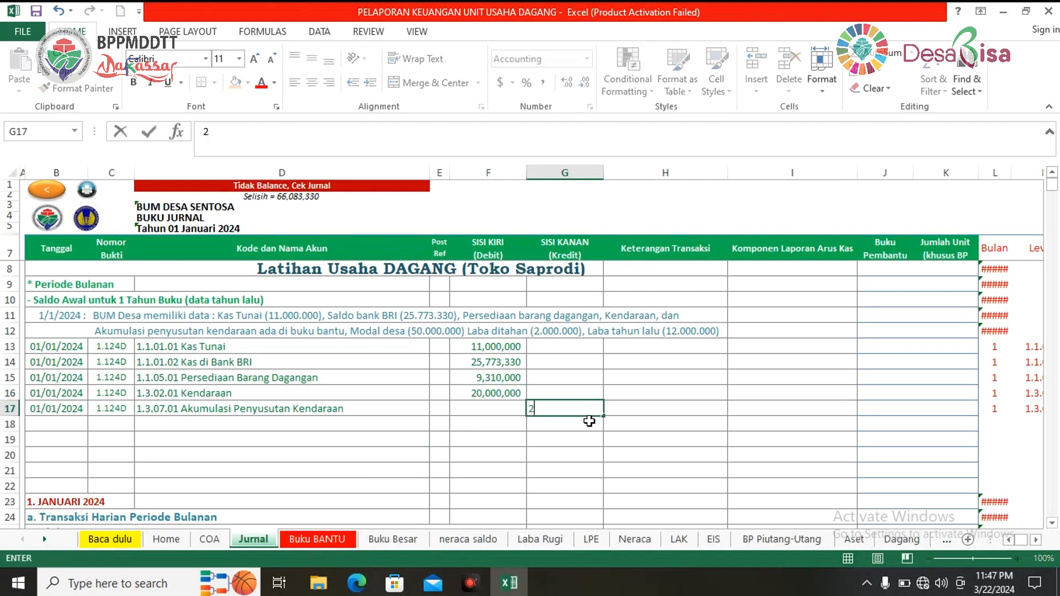
pyautogui.write('083330')
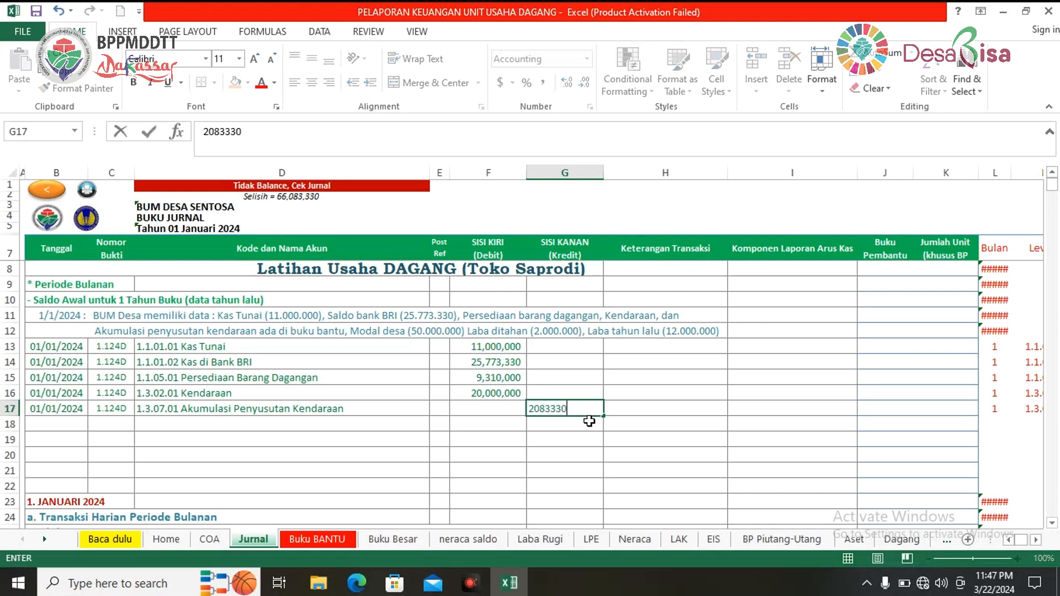
pyautogui.press('Return')
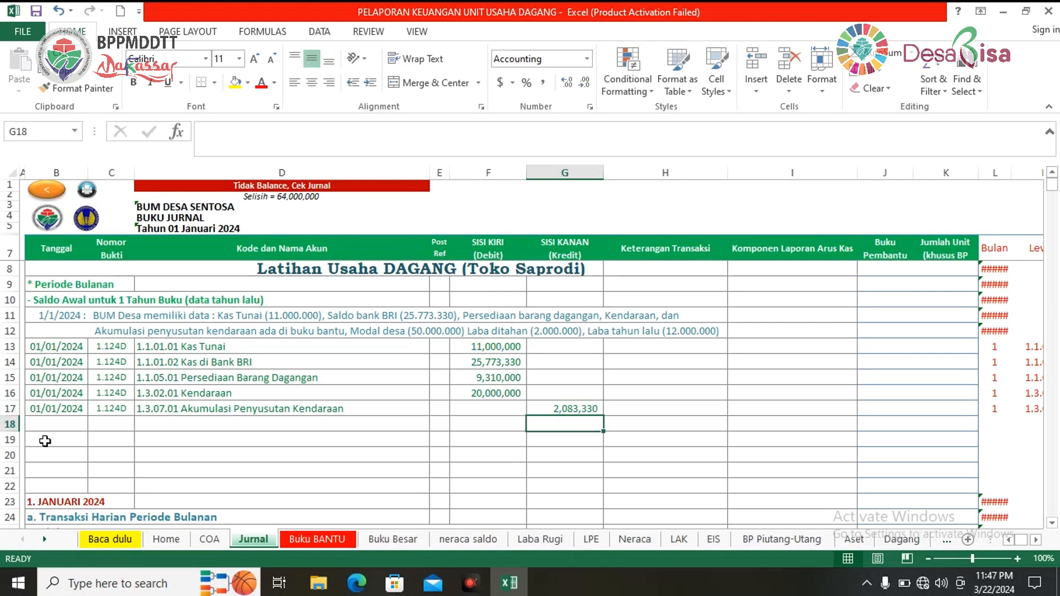
# Step: Extend the date and Nomor Bukti into row 18 and set its account to 3.1.01.01 Penyertaan Modal Desa, using the keyword "Modal desa"
pyautogui.moveTo(68, 392); pyautogui.dragTo(125, 427)
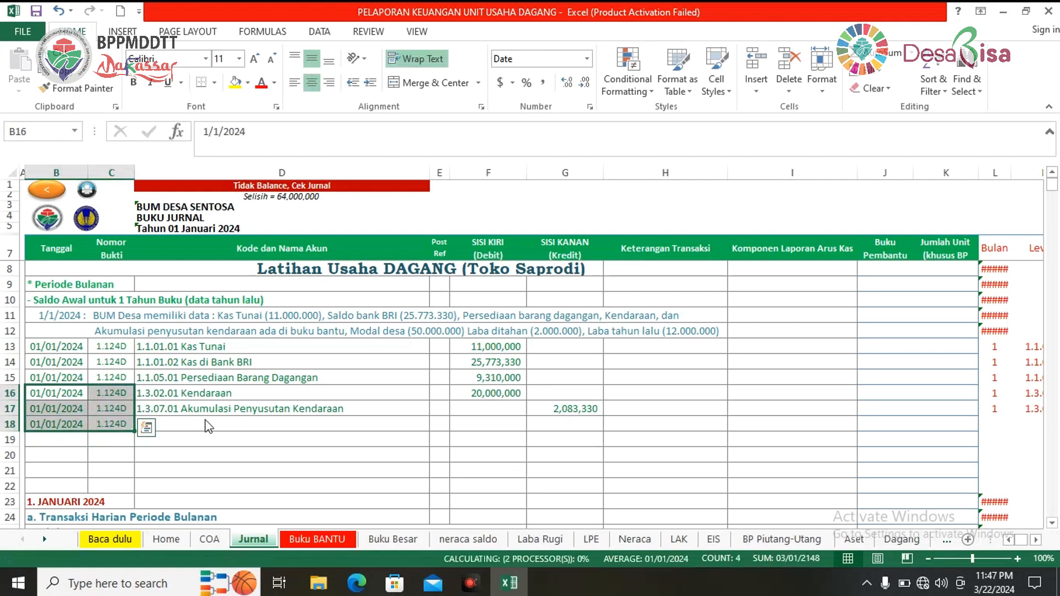
pyautogui.click(207, 423)
pyautogui.write('Modal desa')
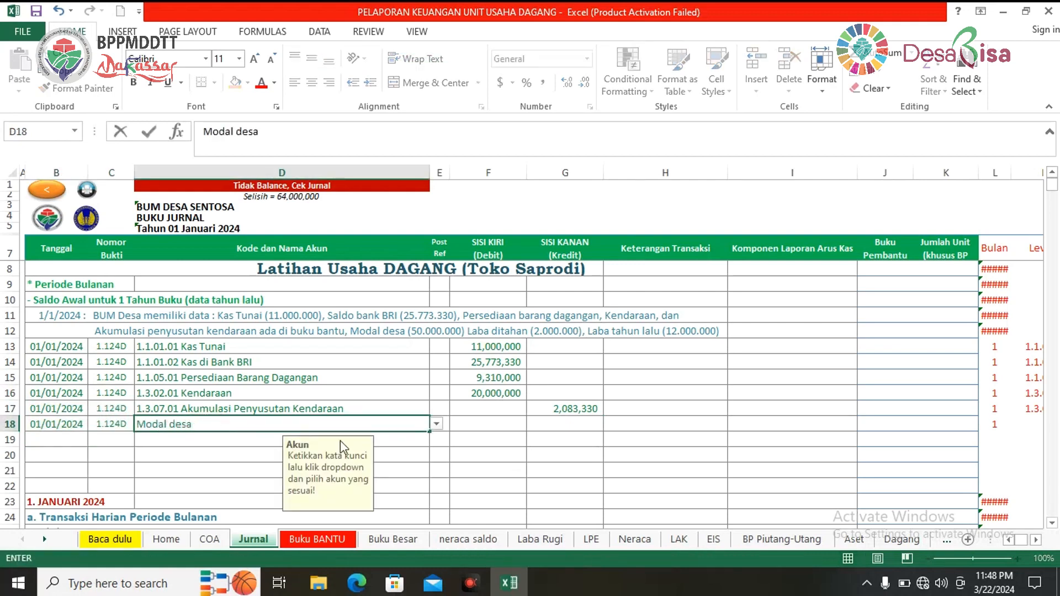
pyautogui.click(437, 424)
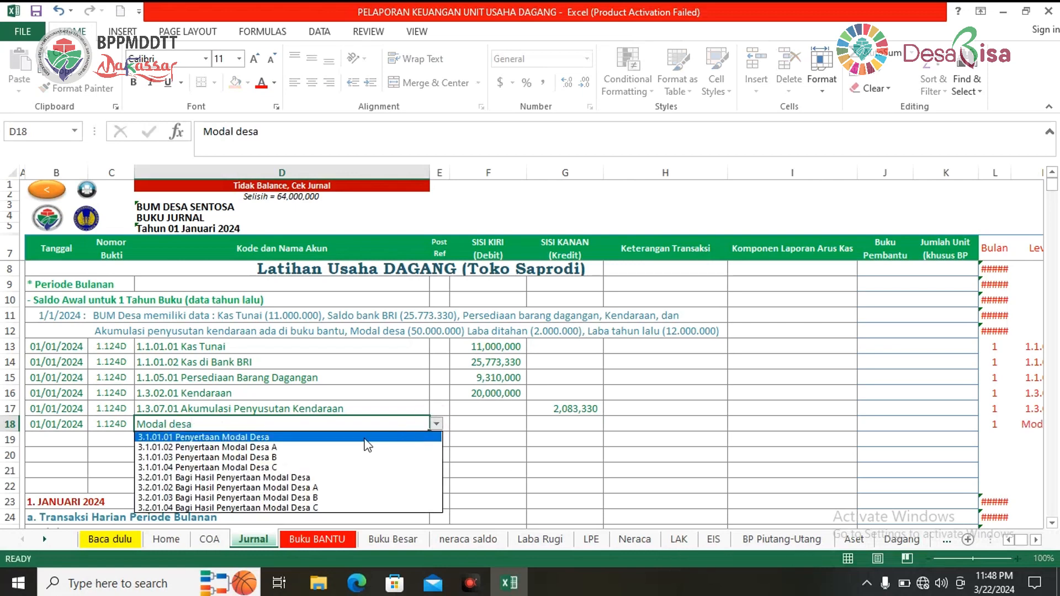
pyautogui.click(365, 440)
pyautogui.click(514, 456)
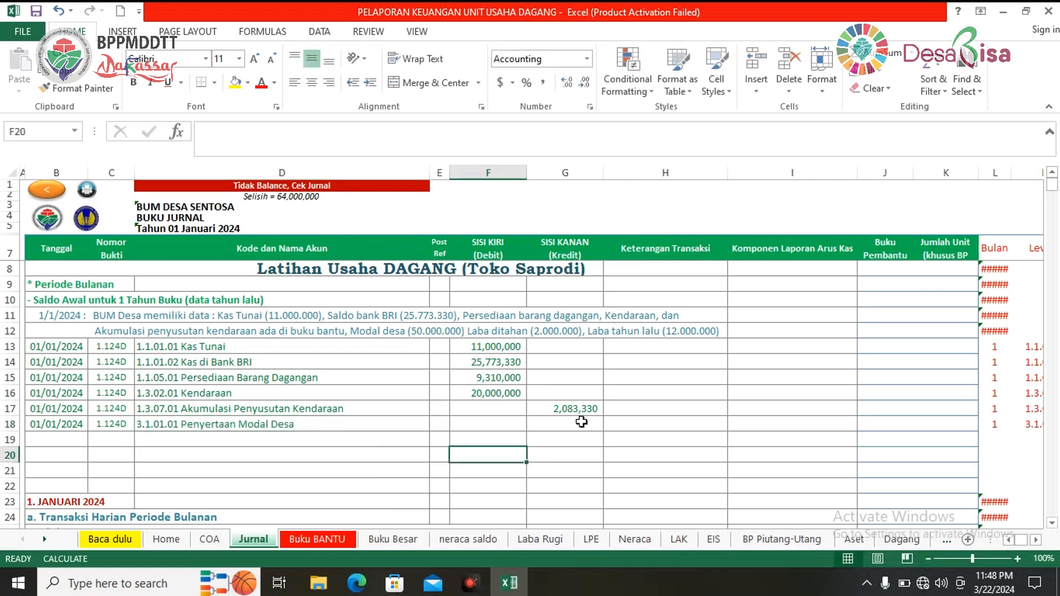
# Step: Enter 50000000 as the credit amount (SISI KANAN) for the Penyertaan Modal Desa row
pyautogui.click(581, 422)
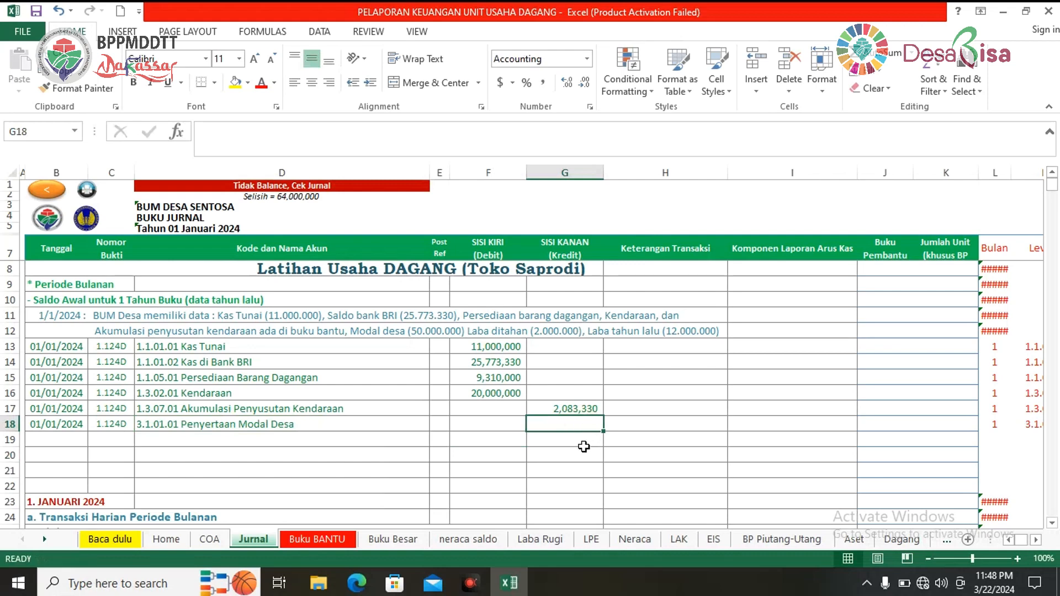
pyautogui.write('50000000')
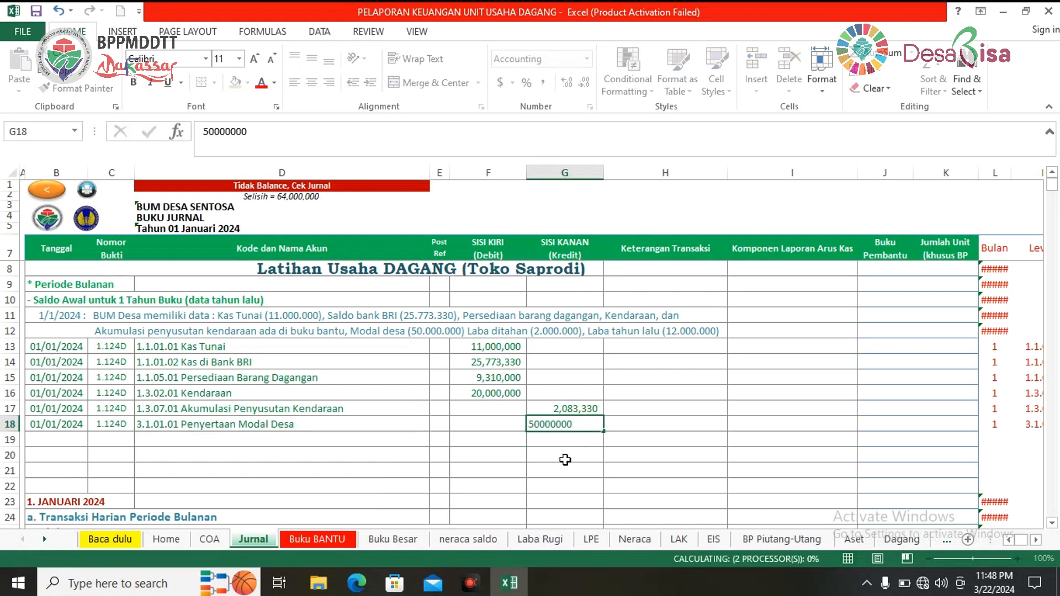
pyautogui.press('Return')
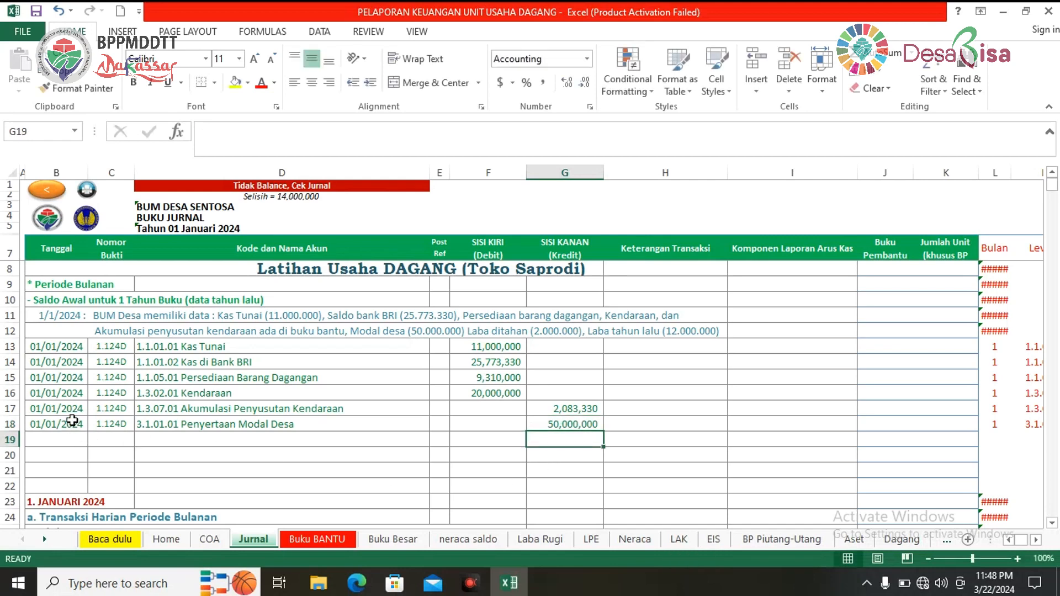
# Step: Extend the date and Nomor Bukti into row 19 and set its account to 3.3.01.01 Saldo Laba Ditahan, using the keyword "laba ditahan"
pyautogui.moveTo(71, 410); pyautogui.dragTo(133, 444)
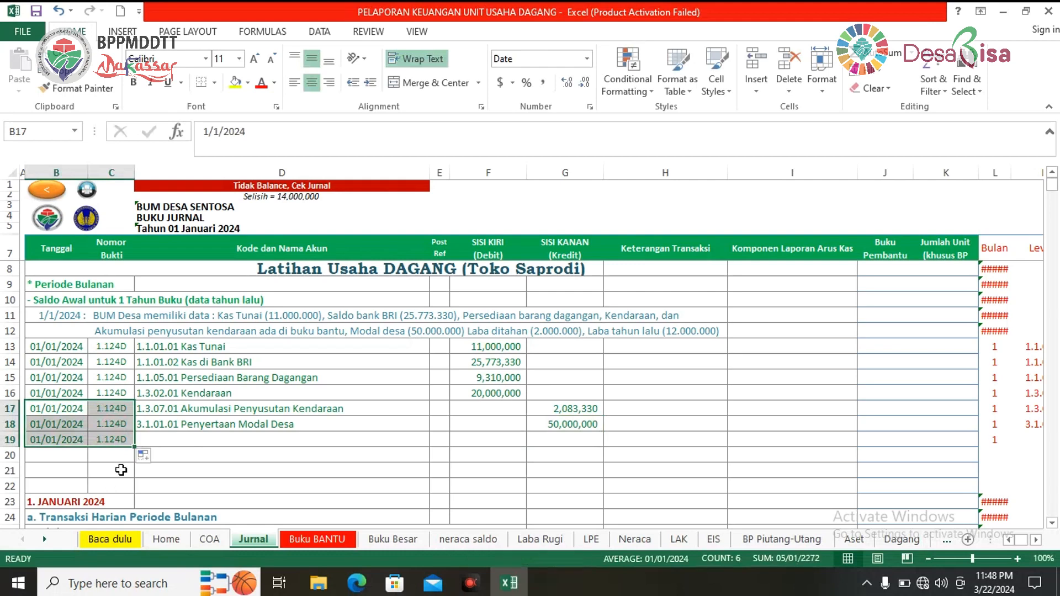
pyautogui.click(121, 470)
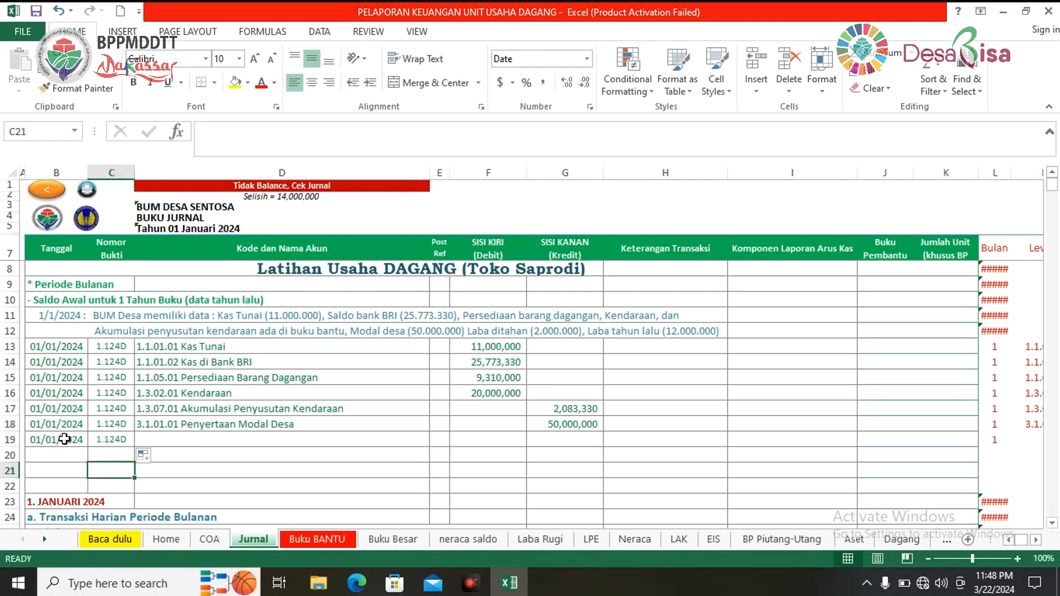
pyautogui.click(245, 445)
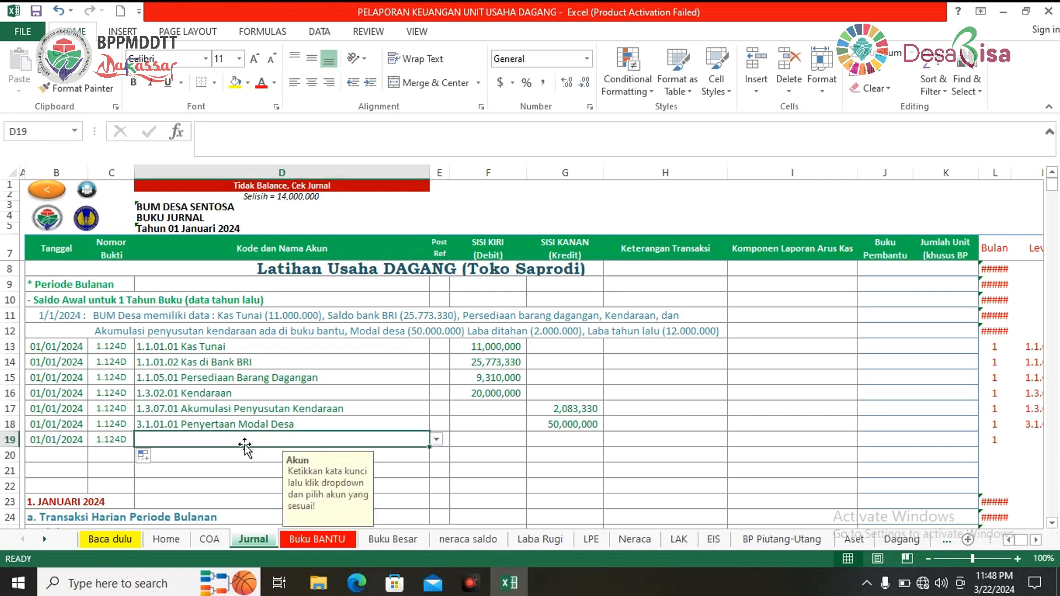
pyautogui.write('laba un')
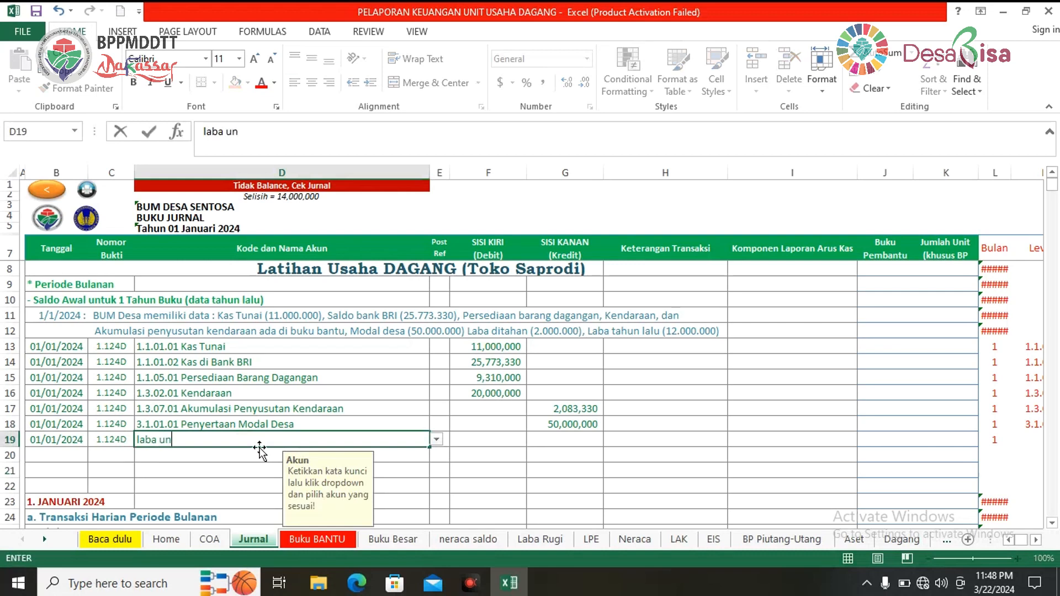
pyautogui.press('BackSpace')
pyautogui.press('BackSpace')
pyautogui.write('ditahan')
pyautogui.click(436, 441)
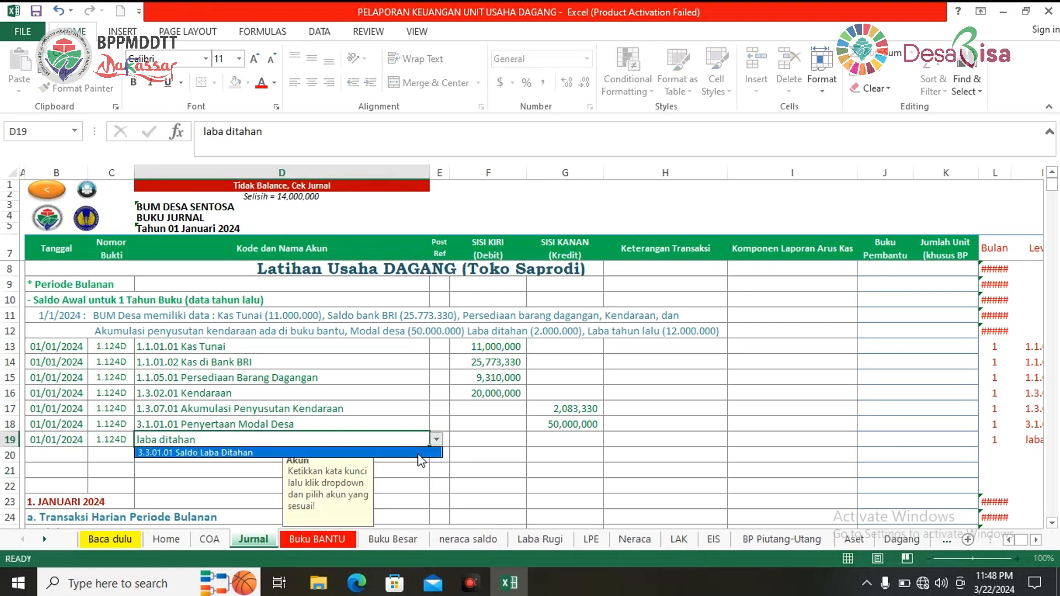
pyautogui.click(419, 453)
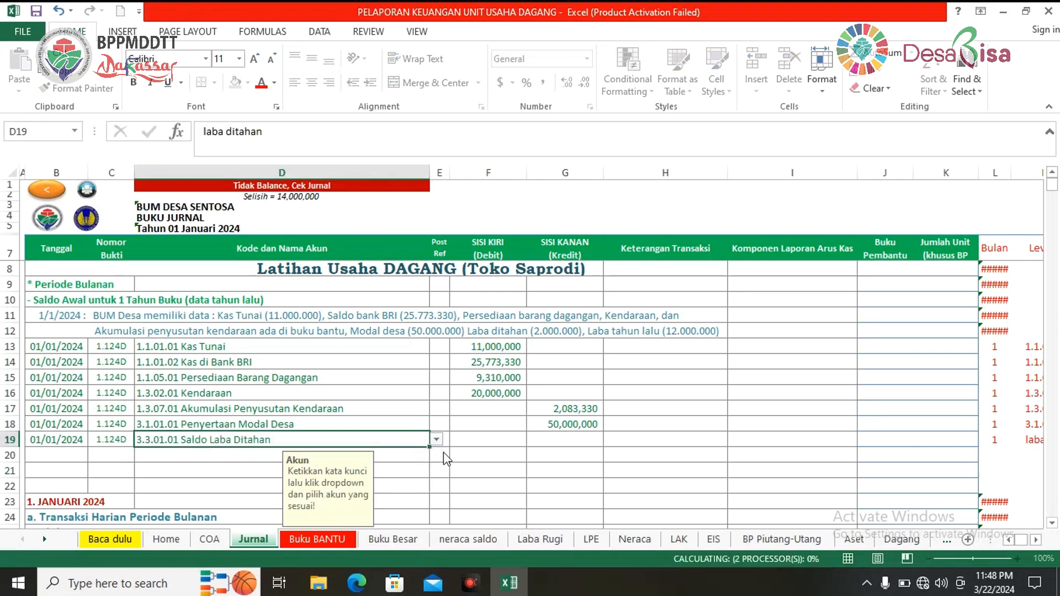
# Step: Enter 2000000 as the credit amount (SISI KANAN) for the Saldo Laba Ditahan row
pyautogui.click(569, 439)
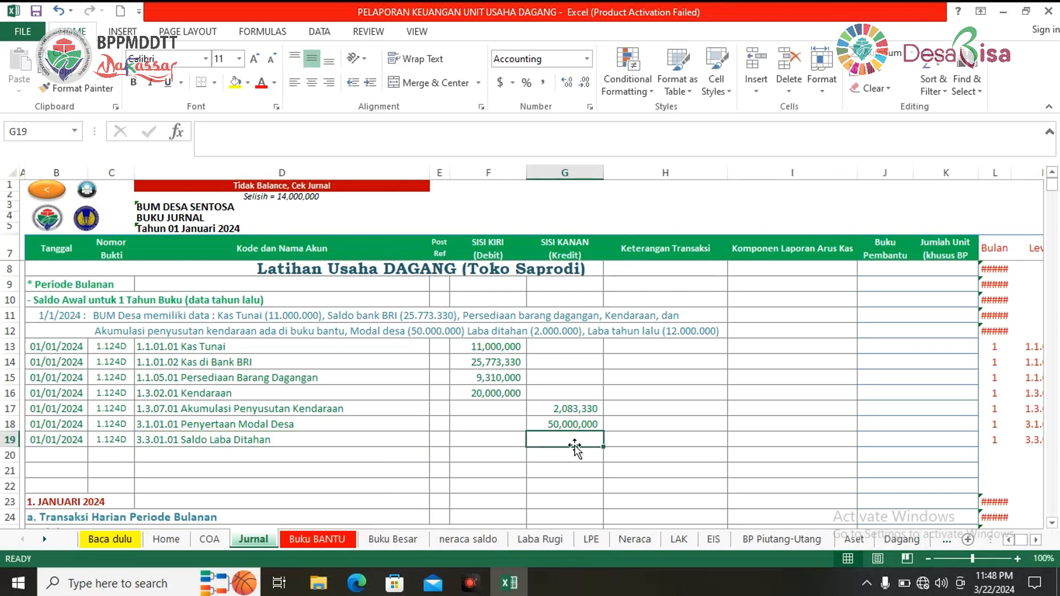
pyautogui.write('2000000')
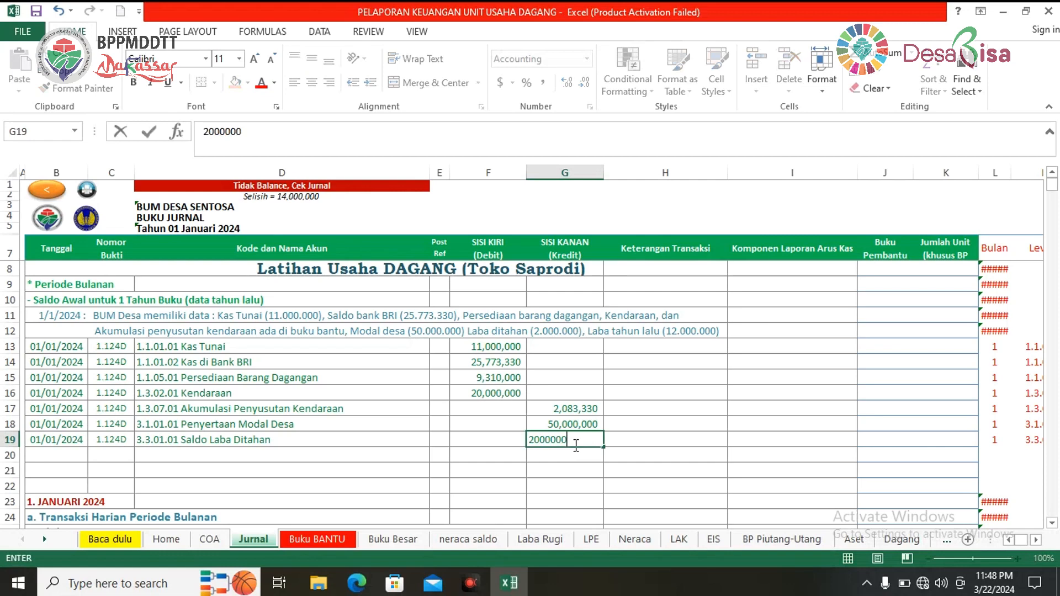
pyautogui.press('Return')
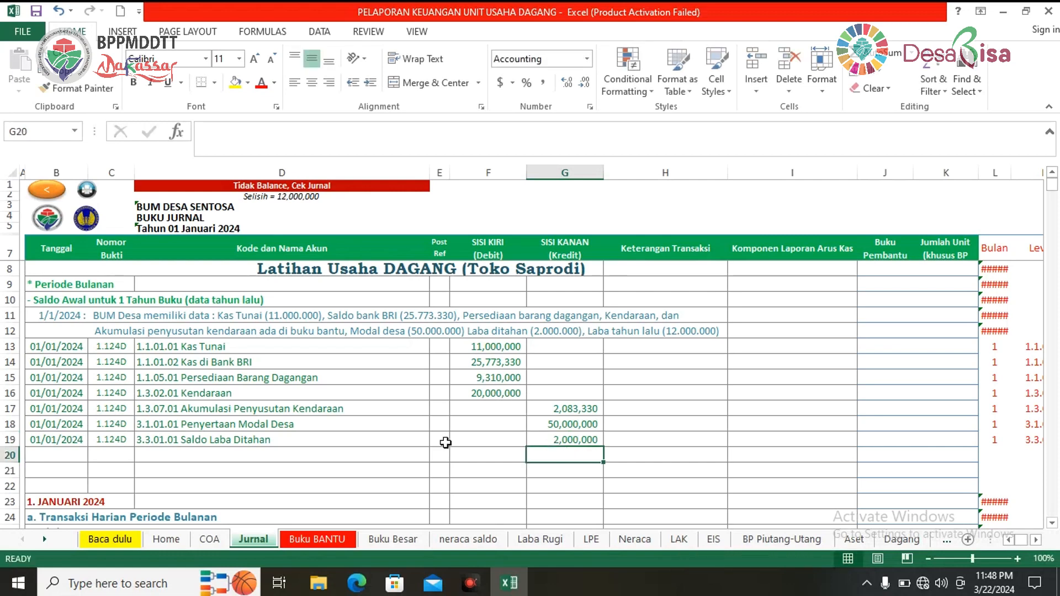
# Step: Extend the date and Nomor Bukti into row 20 and set its account to 3.3.02.01 Saldo Laba Tahun Lalu/Dividen, using the keyword "Laba tahun lalu"
pyautogui.click(63, 427)
pyautogui.moveTo(63, 427); pyautogui.dragTo(135, 463)
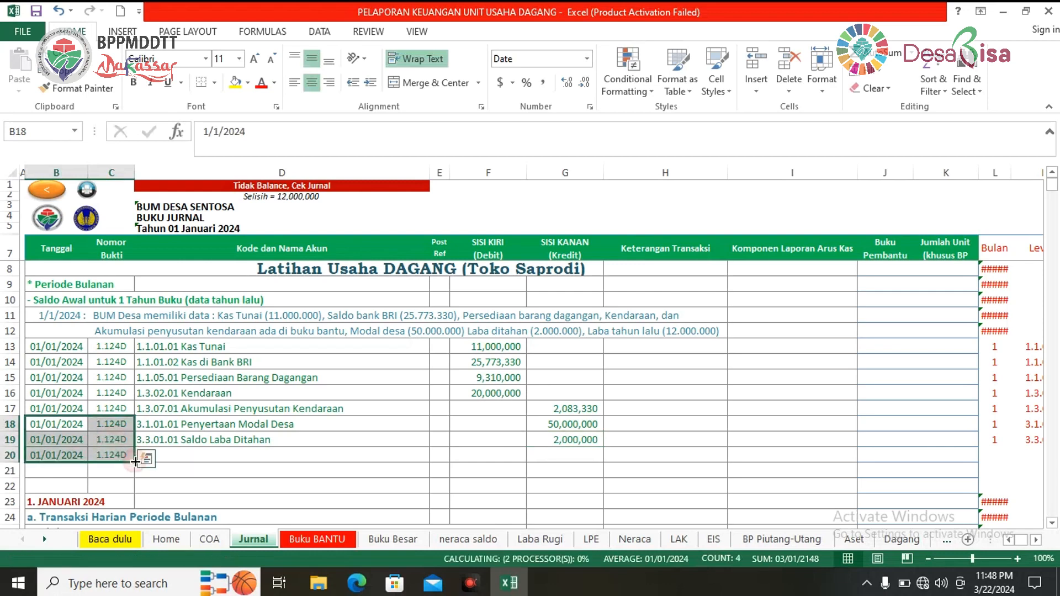
pyautogui.click(225, 456)
pyautogui.write('Laba tah')
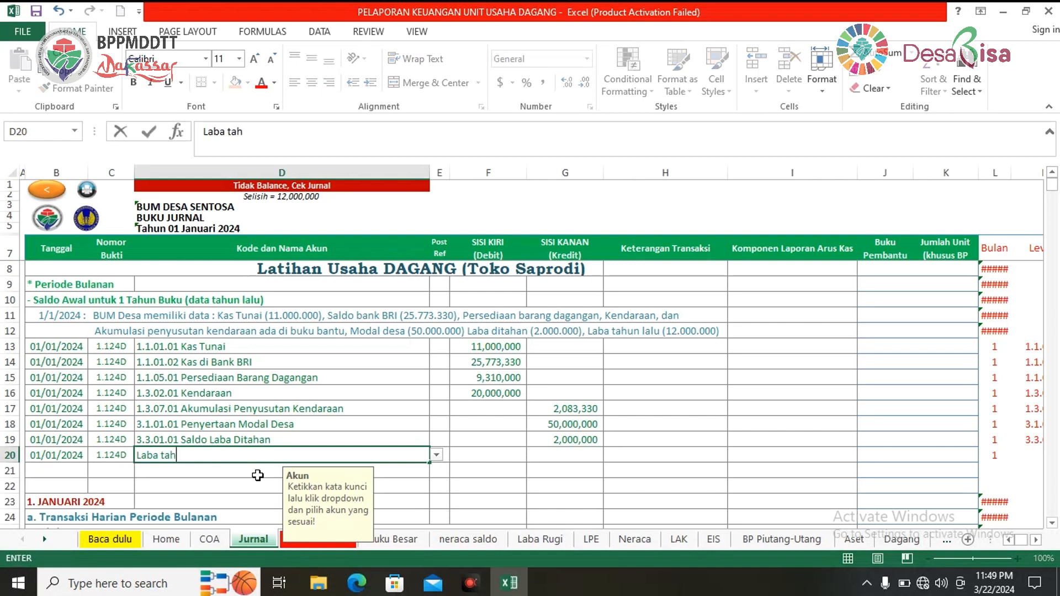
pyautogui.write('un lalu')
pyautogui.click(436, 456)
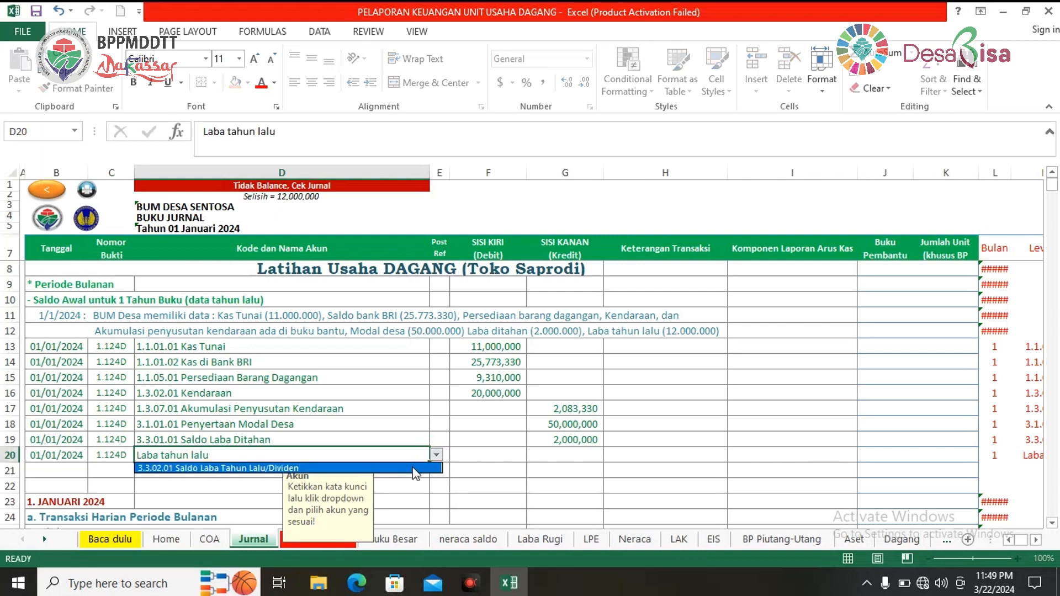
pyautogui.click(413, 469)
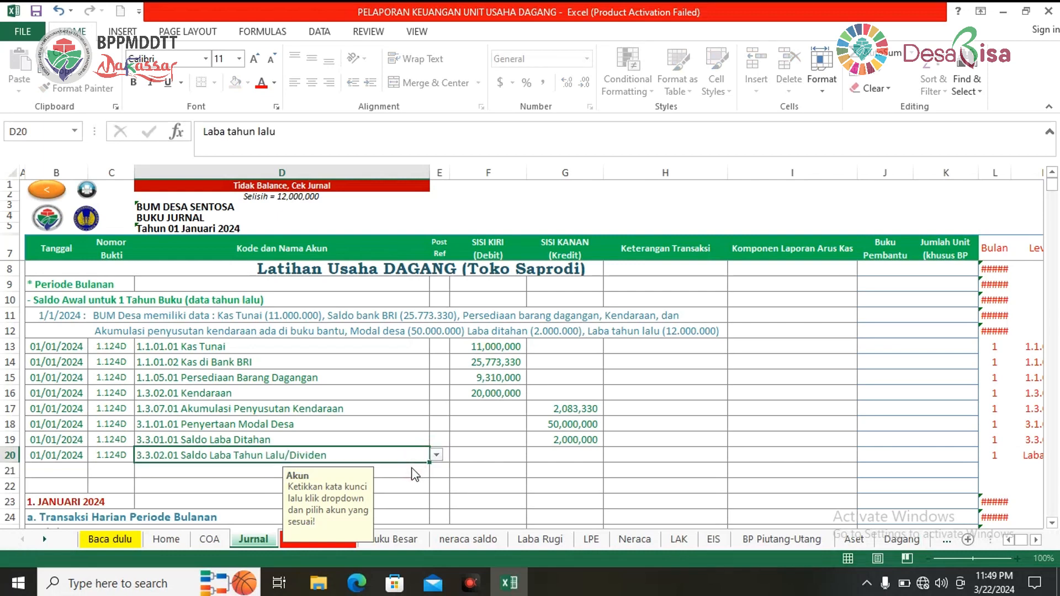
# Step: Enter 12000000 as the credit amount (SISI KANAN) for the Saldo Laba Tahun Lalu/Dividen row
pyautogui.click(565, 459)
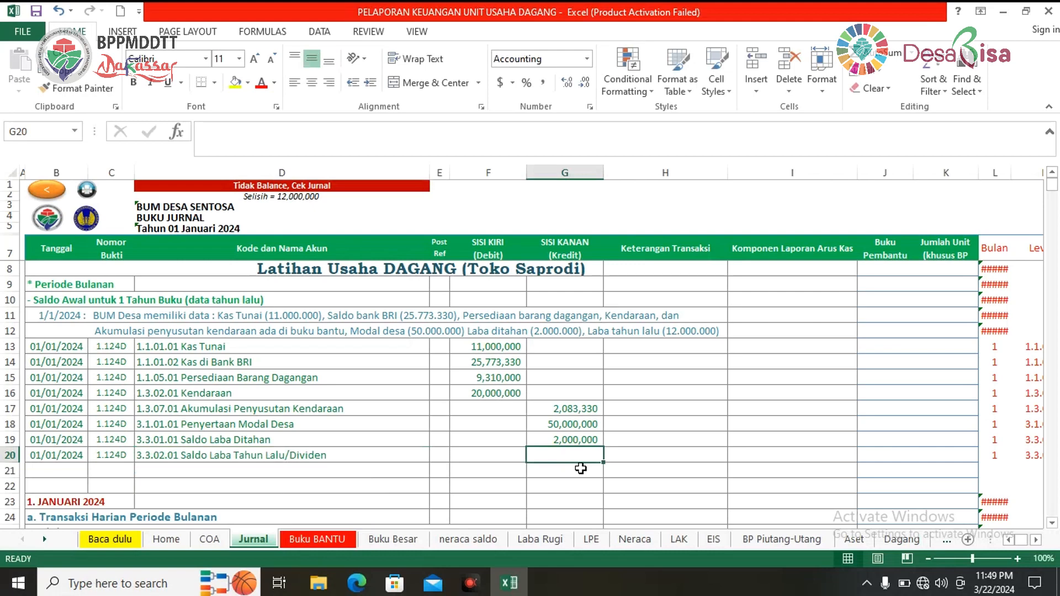
pyautogui.write('12')
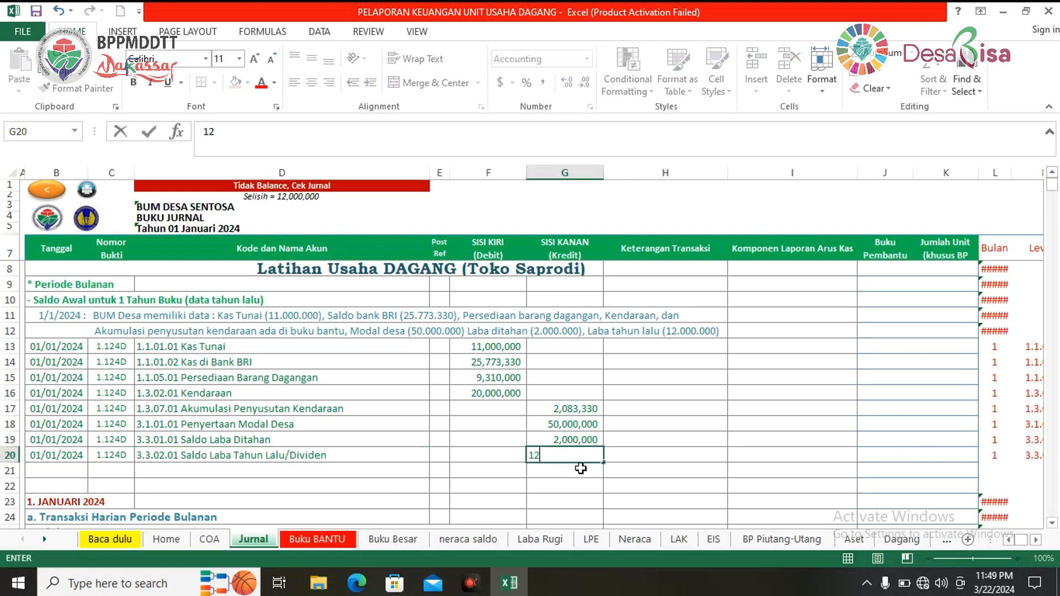
pyautogui.write('0,000,000')
pyautogui.press('Return')
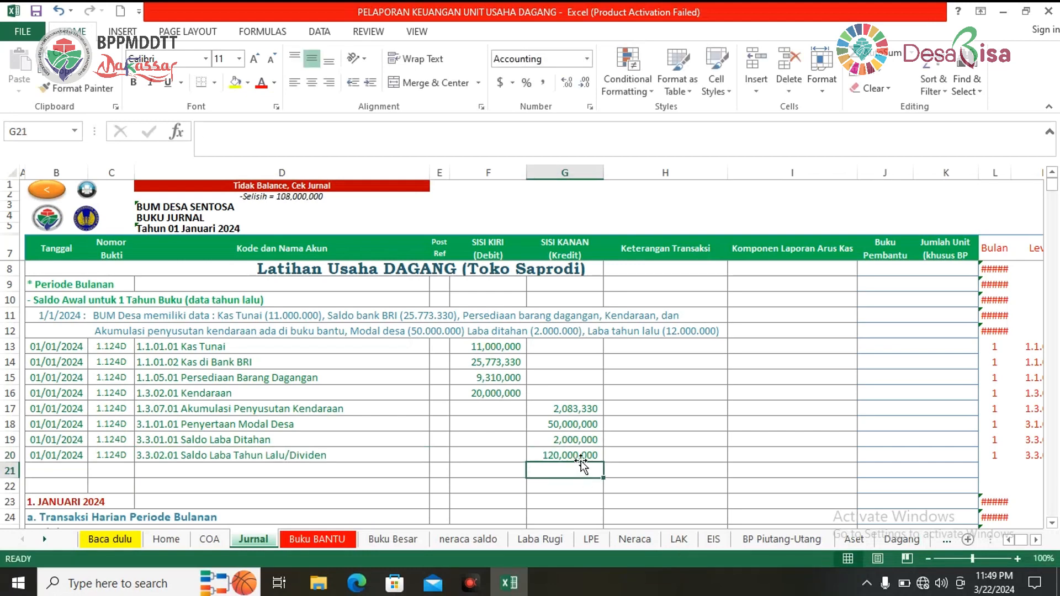
pyautogui.click(582, 455)
pyautogui.click(274, 134)
pyautogui.press('BackSpace')
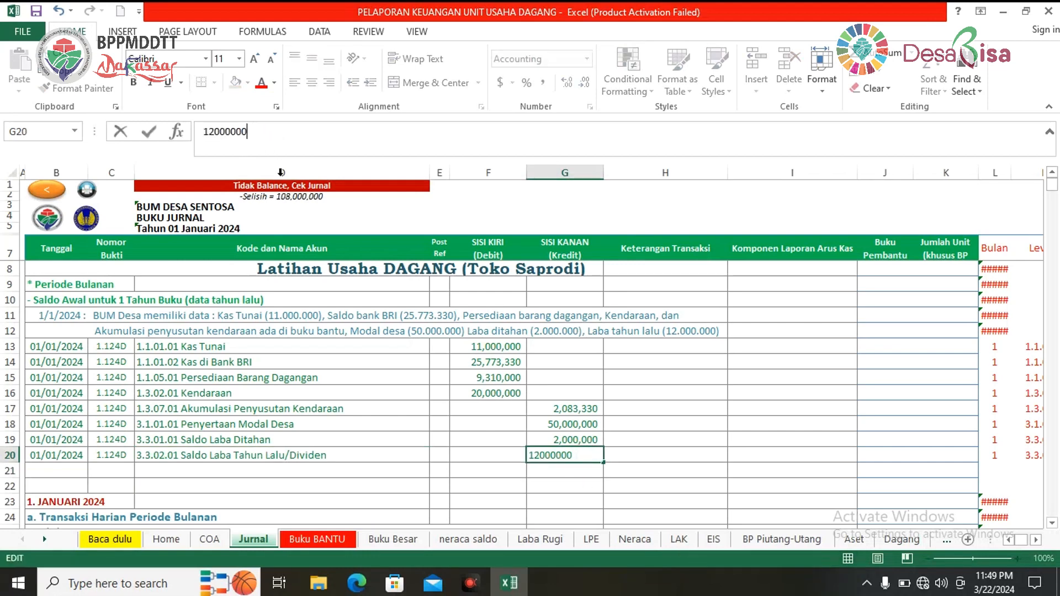
pyautogui.moveTo(463, 503); pyautogui.dragTo(466, 514)
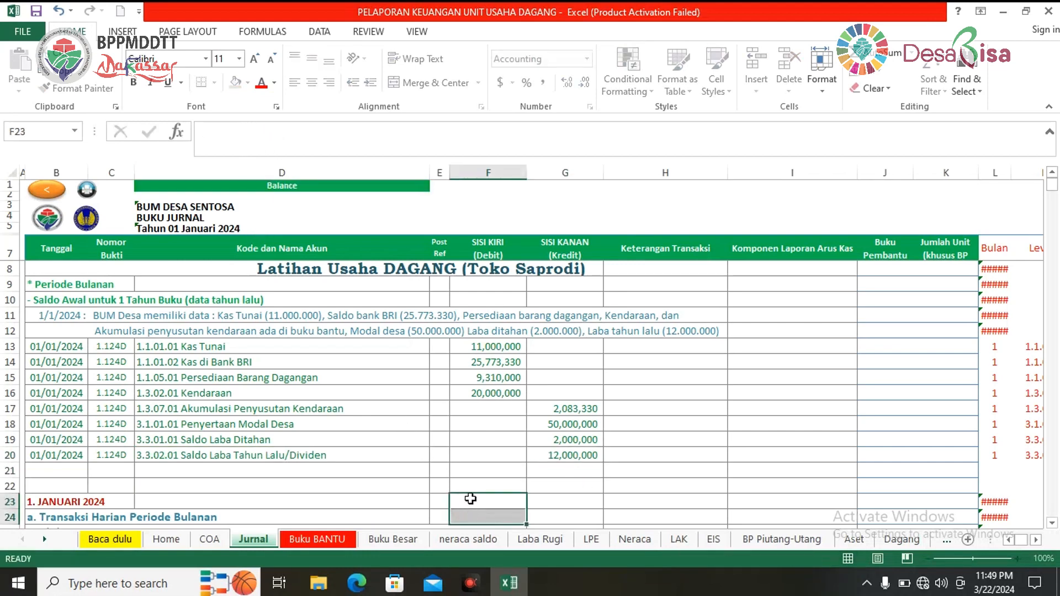
# Step: Check the journal's balance status in cell D1 and review the opening balance entries and the transaction section beneath them
pyautogui.scroll(-1, 487, 438)
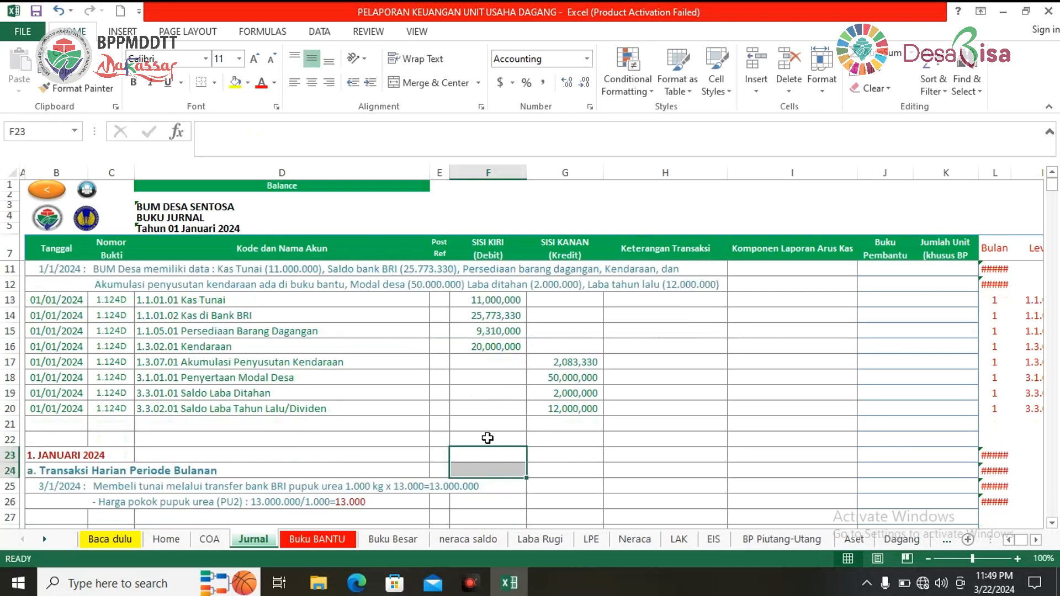
pyautogui.scroll(-1, 487, 438)
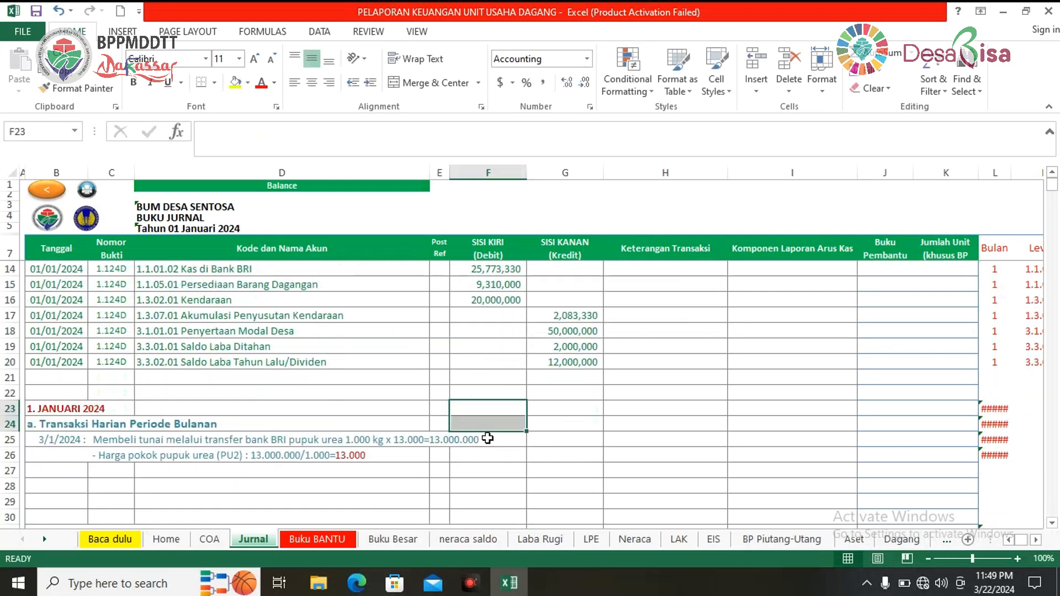
pyautogui.scroll(2, 488, 437)
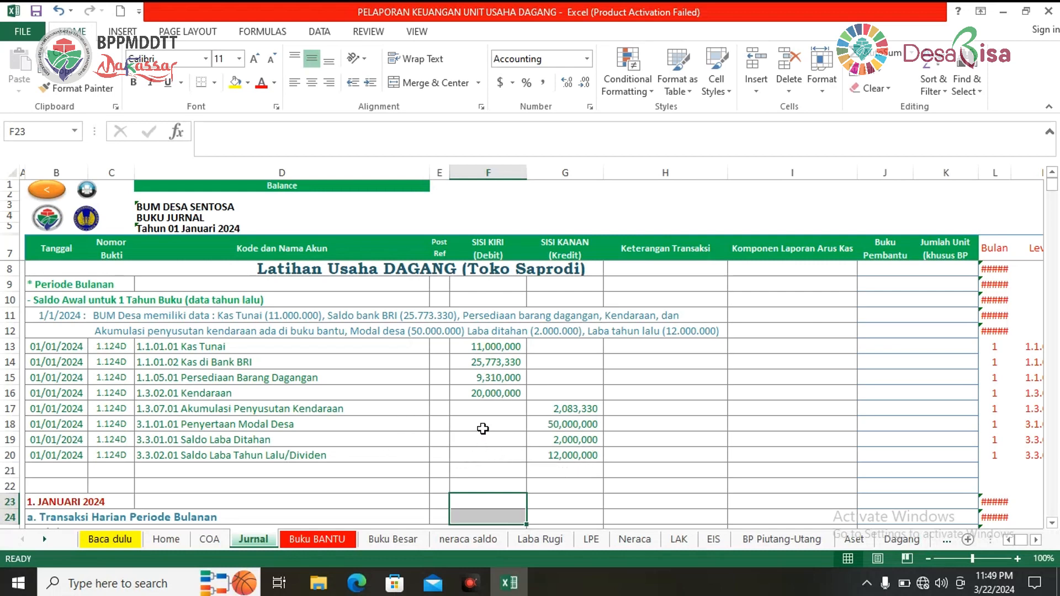
pyautogui.click(352, 188)
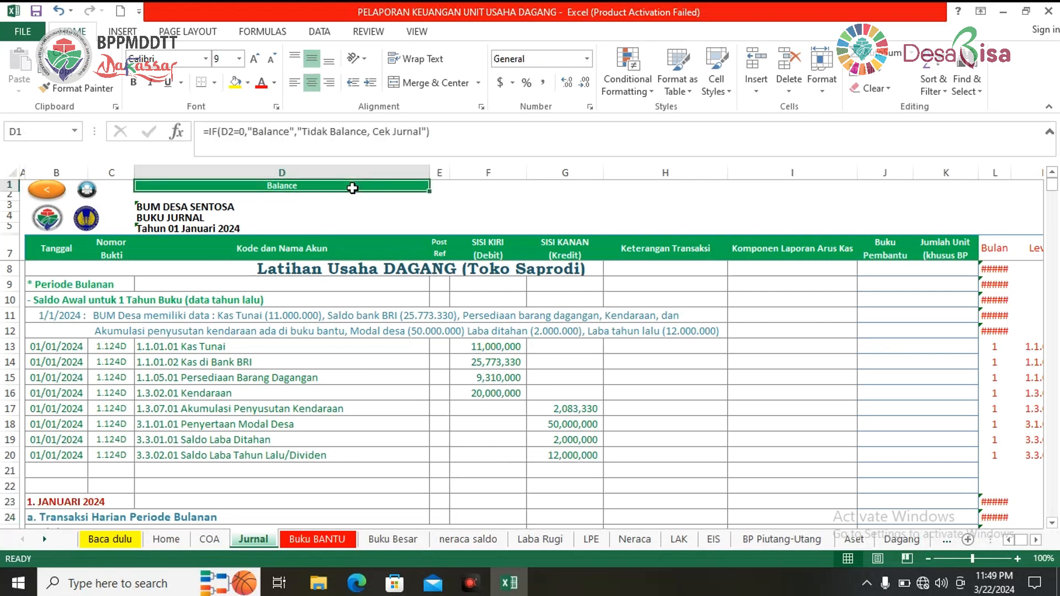
pyautogui.scroll(-2, 538, 450)
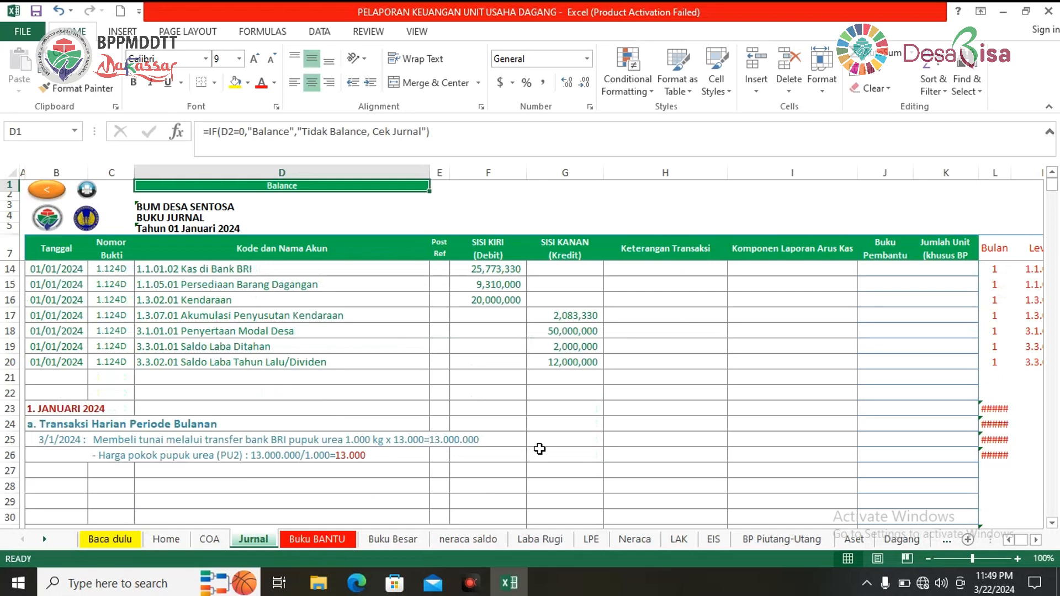
pyautogui.scroll(1, 535, 450)
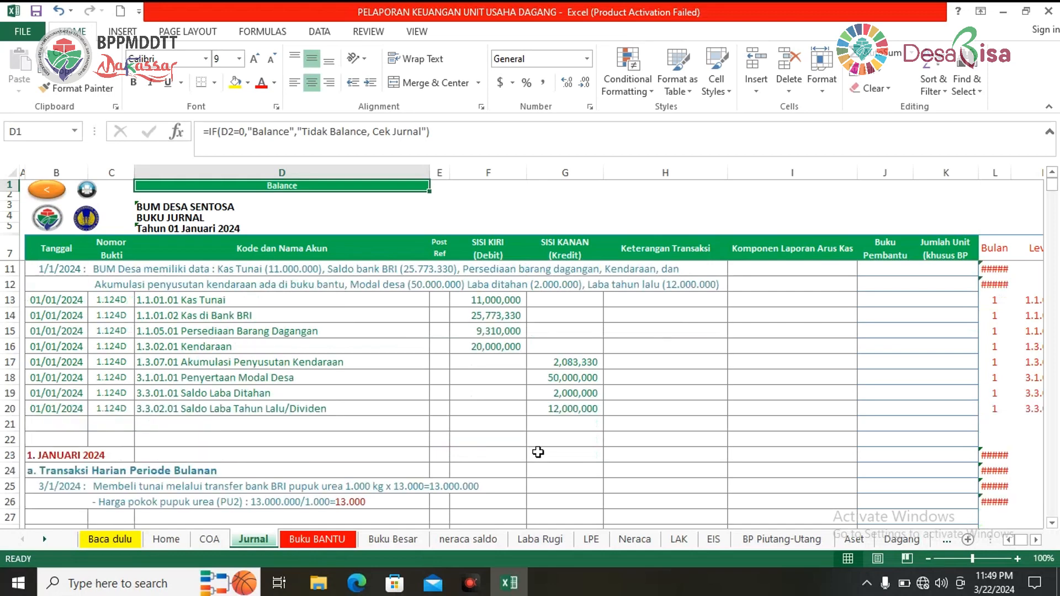
pyautogui.scroll(1, 536, 450)
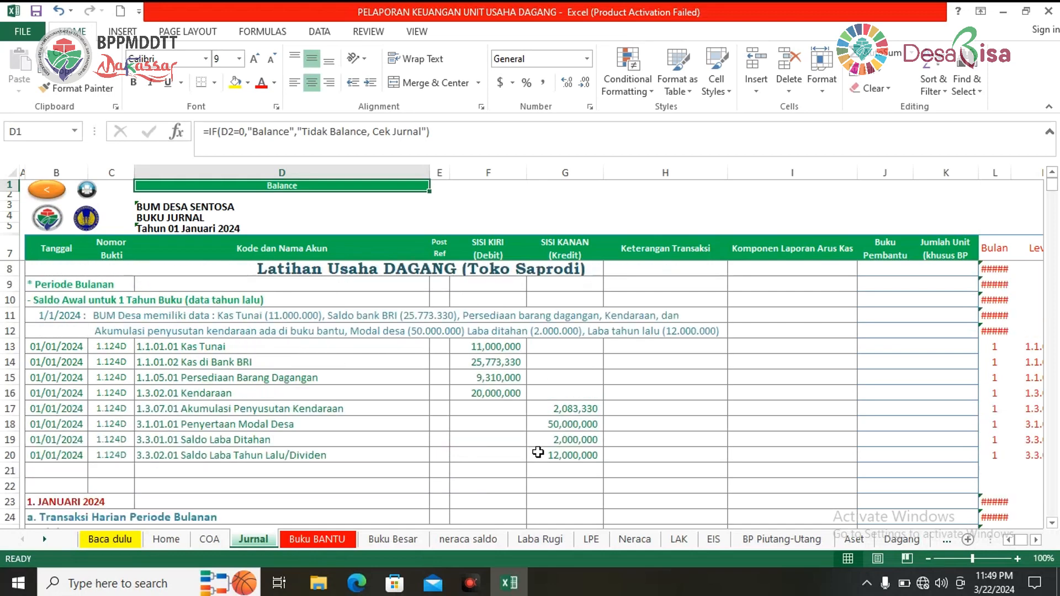
# Step: Enter "Saldo Awal" as the Keterangan Transaksi for the Kas Tunai row, with a capital S
pyautogui.click(678, 347)
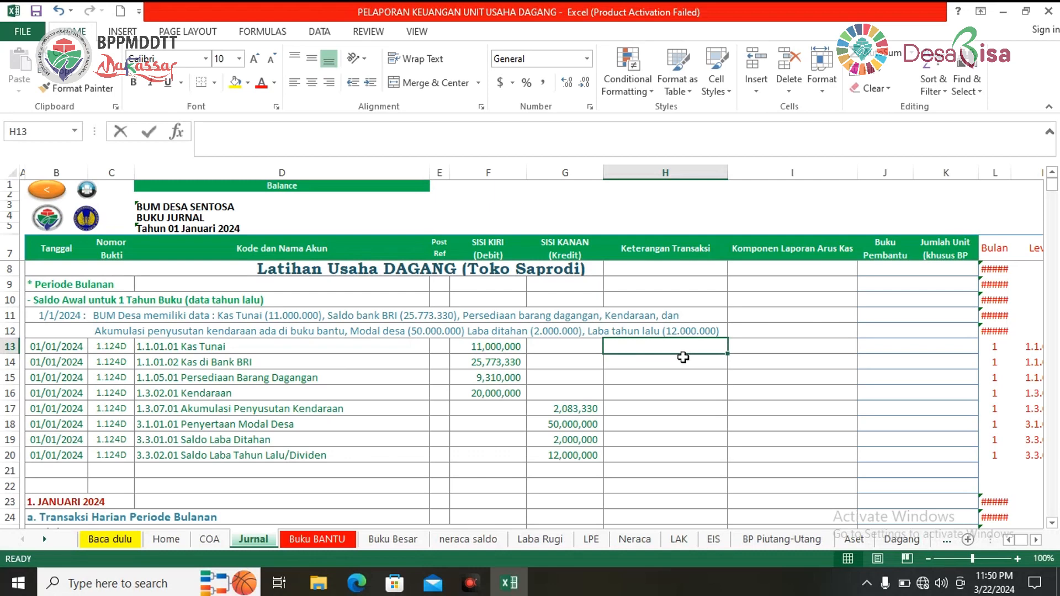
pyautogui.write('saldo')
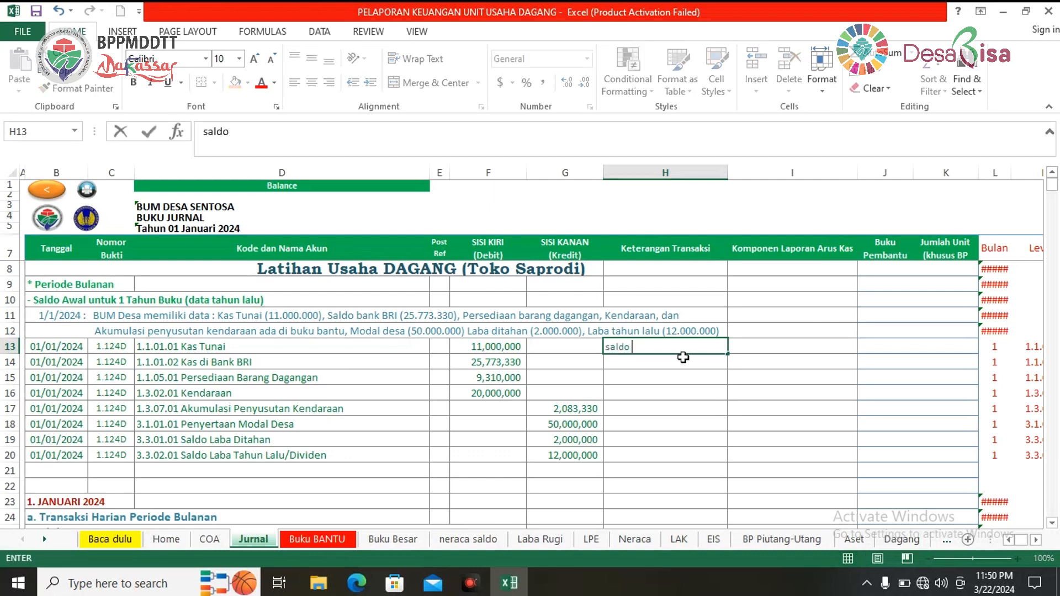
pyautogui.write(' Awal')
pyautogui.moveTo(653, 374); pyautogui.dragTo(632, 360)
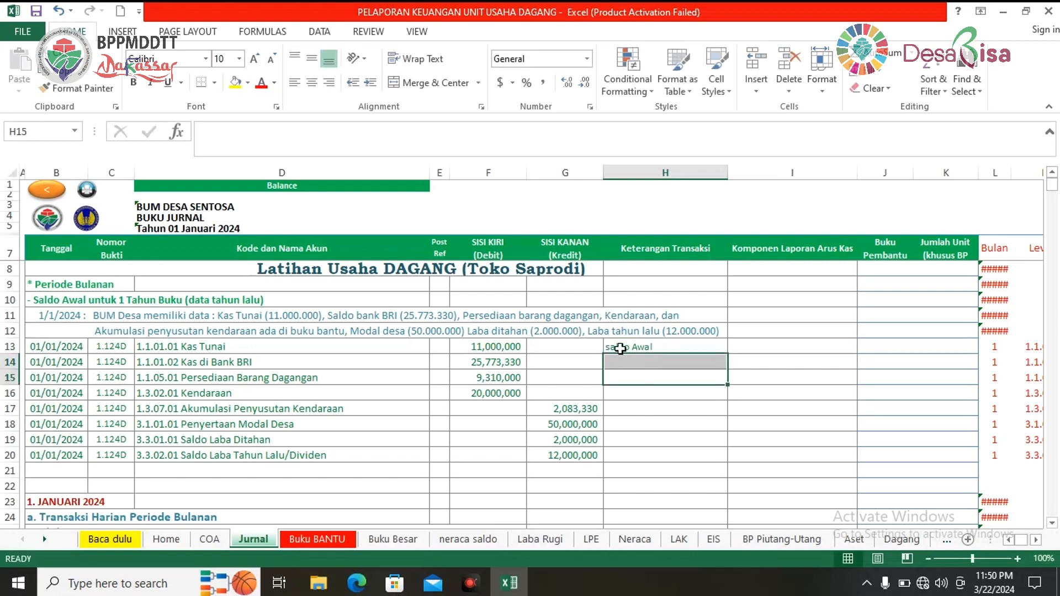
pyautogui.click(611, 344)
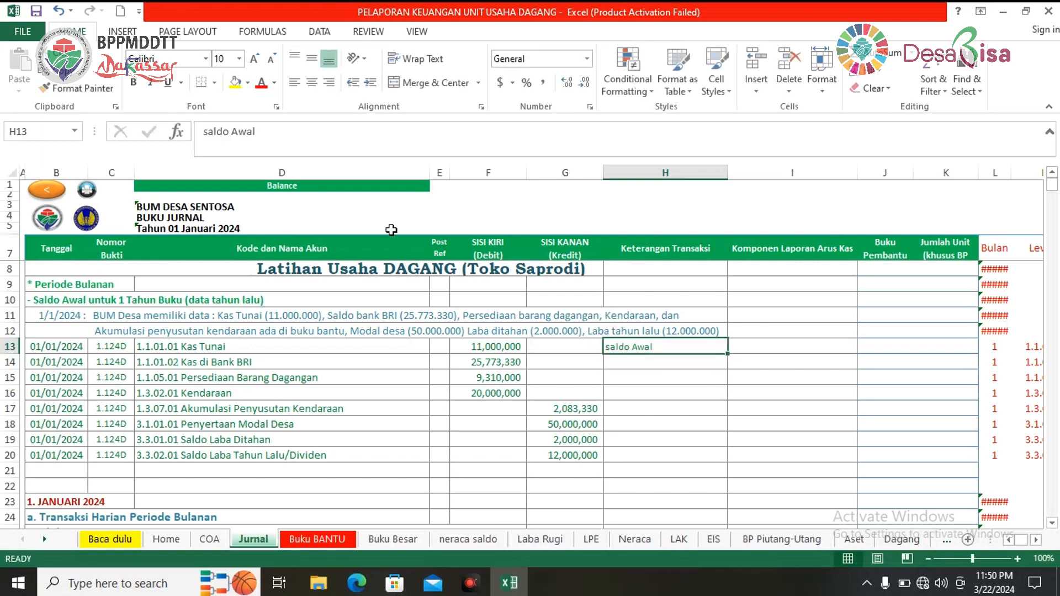
pyautogui.click(207, 133)
pyautogui.press('BackSpace')
pyautogui.write('S')
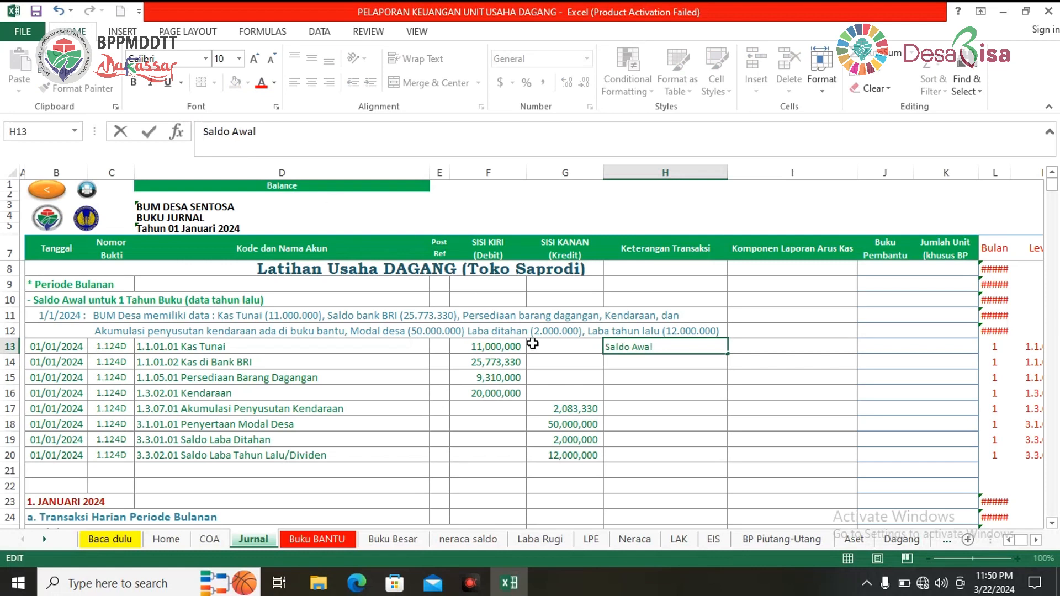
pyautogui.click(682, 406)
# Step: Fill the "Saldo Awal" description down the Keterangan Transaksi column from row 13 through row 20
pyautogui.click(686, 347)
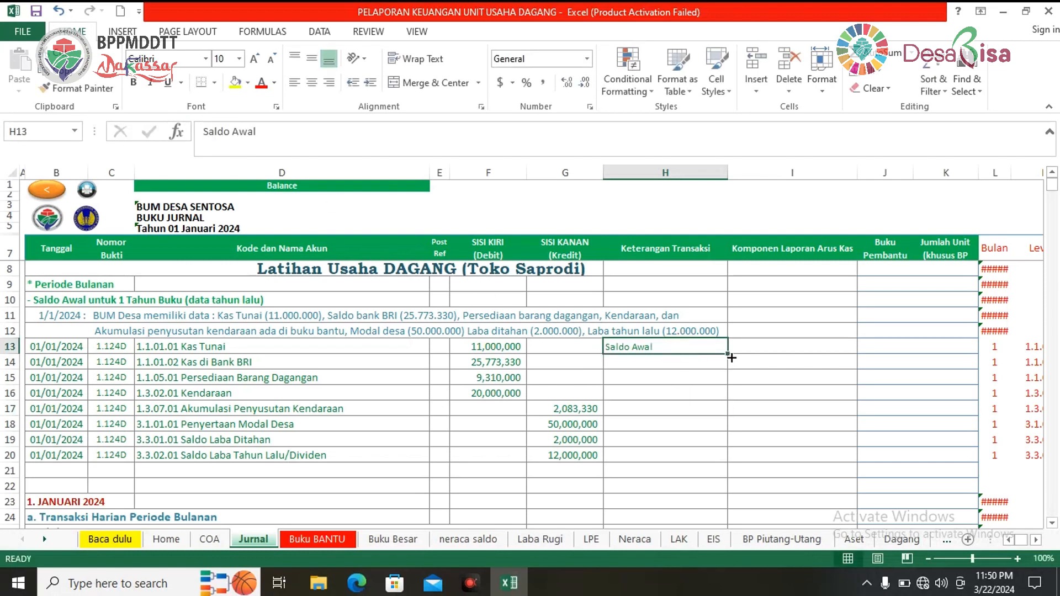
pyautogui.click(712, 406)
pyautogui.click(699, 347)
pyautogui.moveTo(727, 354); pyautogui.dragTo(720, 464)
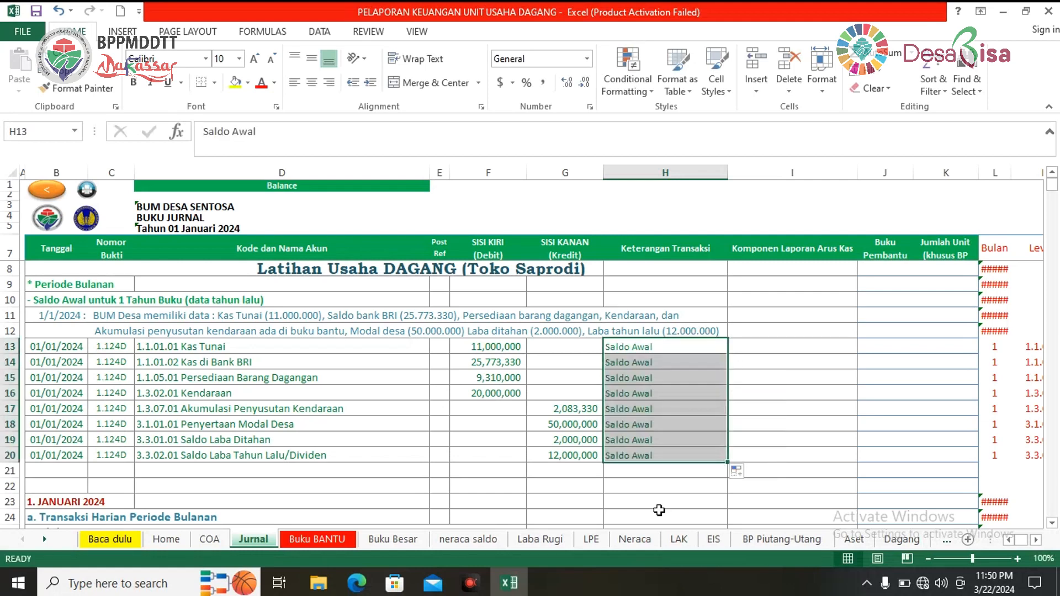
pyautogui.click(646, 500)
# Step: Review the 1. JANUARI 2024 section of the journal, covering the 3/1/2024 purchase and 8/1/2024 sale transactions
pyautogui.scroll(-1, 478, 414)
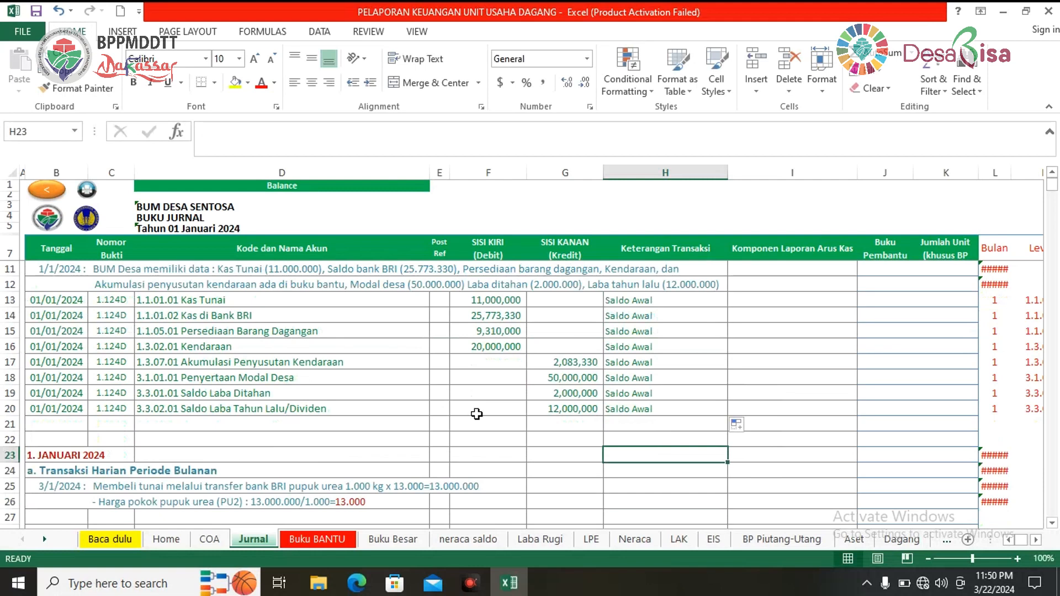
pyautogui.scroll(-1, 573, 401)
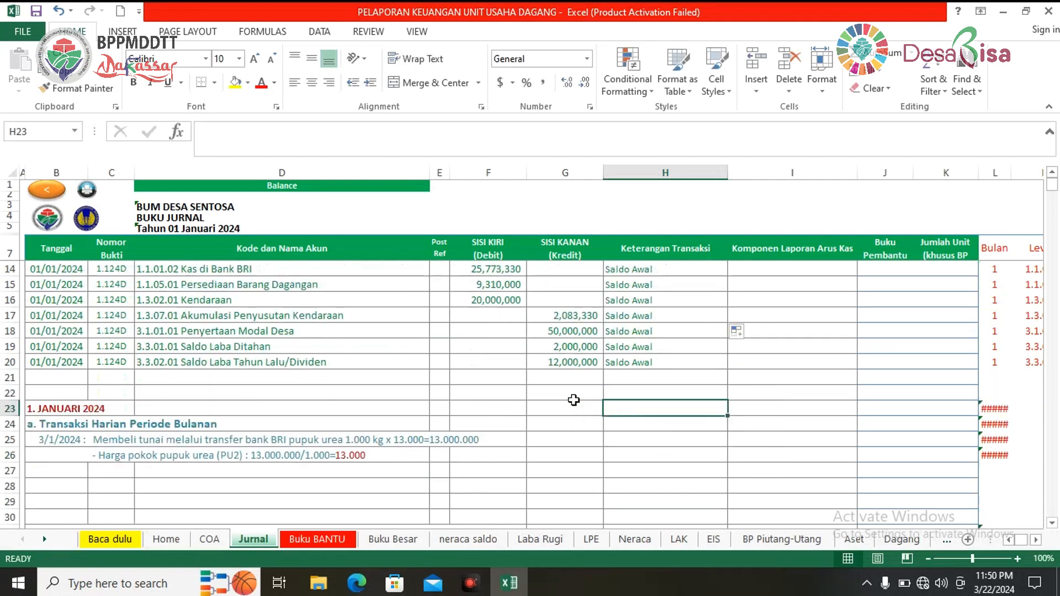
pyautogui.scroll(-1, 493, 399)
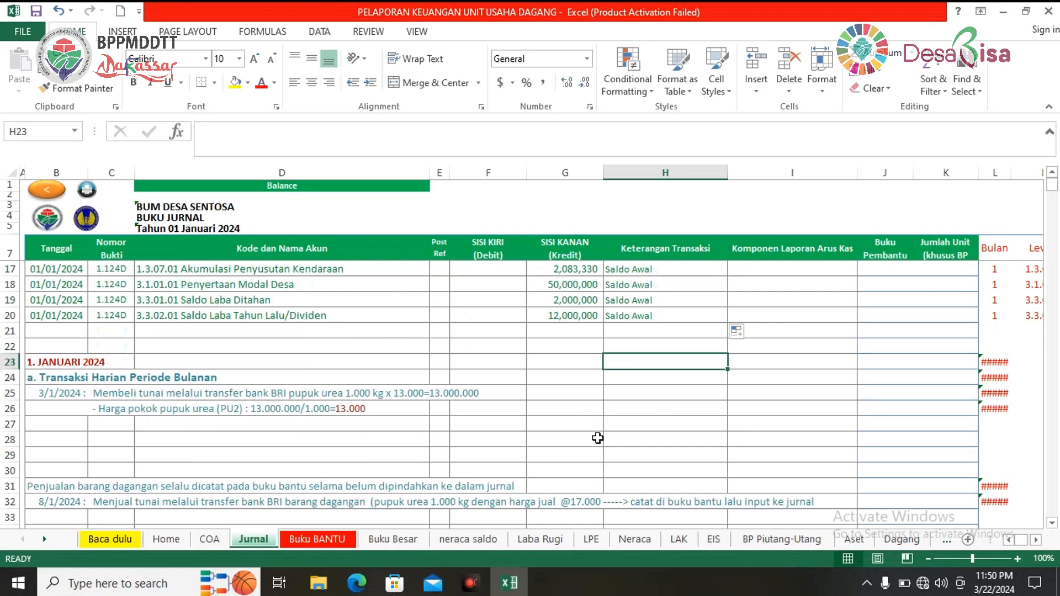
pyautogui.scroll(3, 598, 439)
pyautogui.scroll(-2, 599, 442)
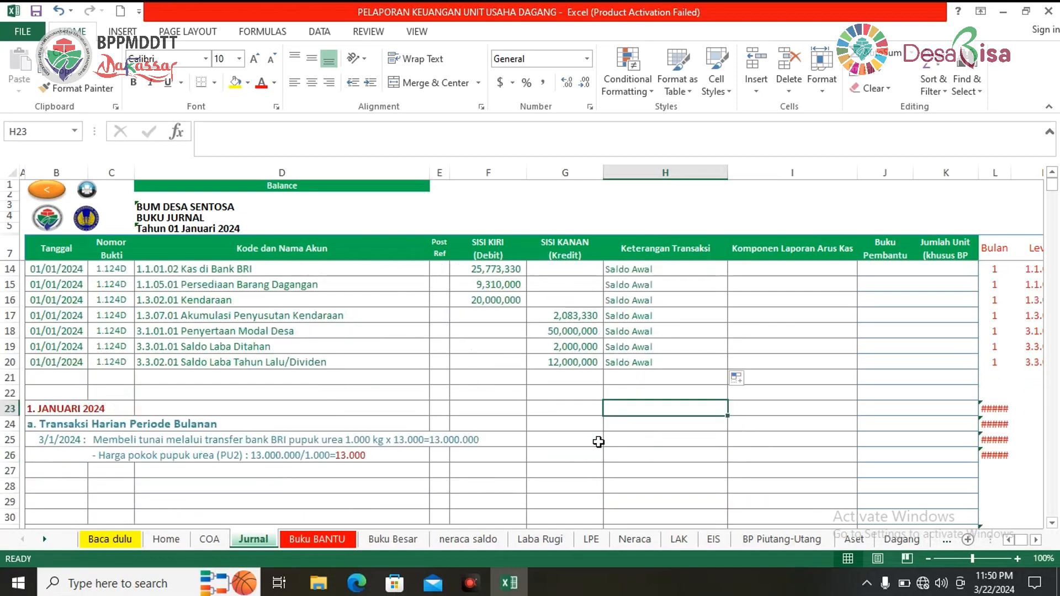
pyautogui.scroll(-2, 546, 442)
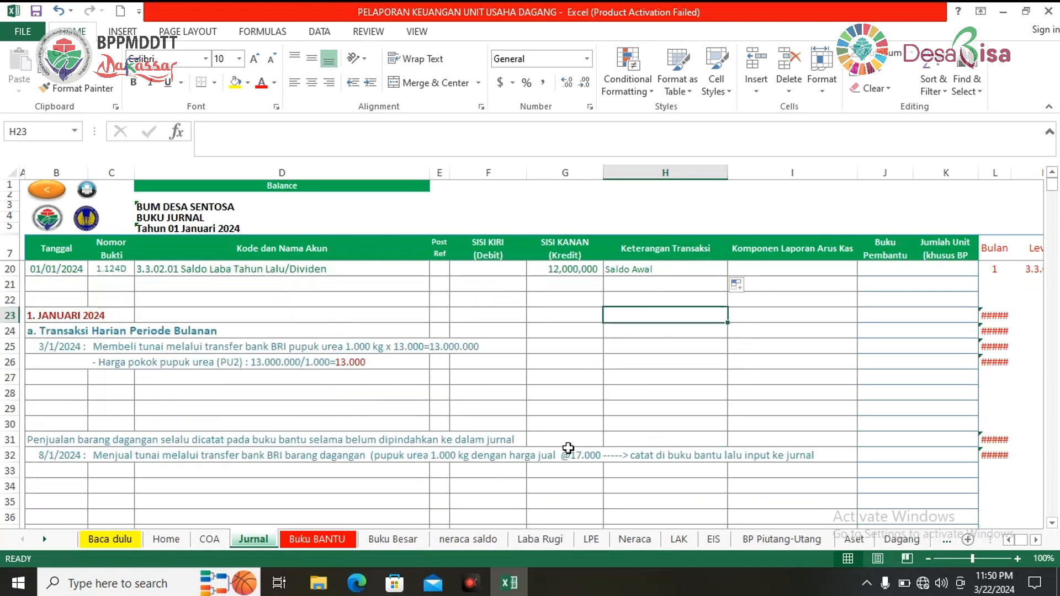
pyautogui.scroll(-1, 568, 448)
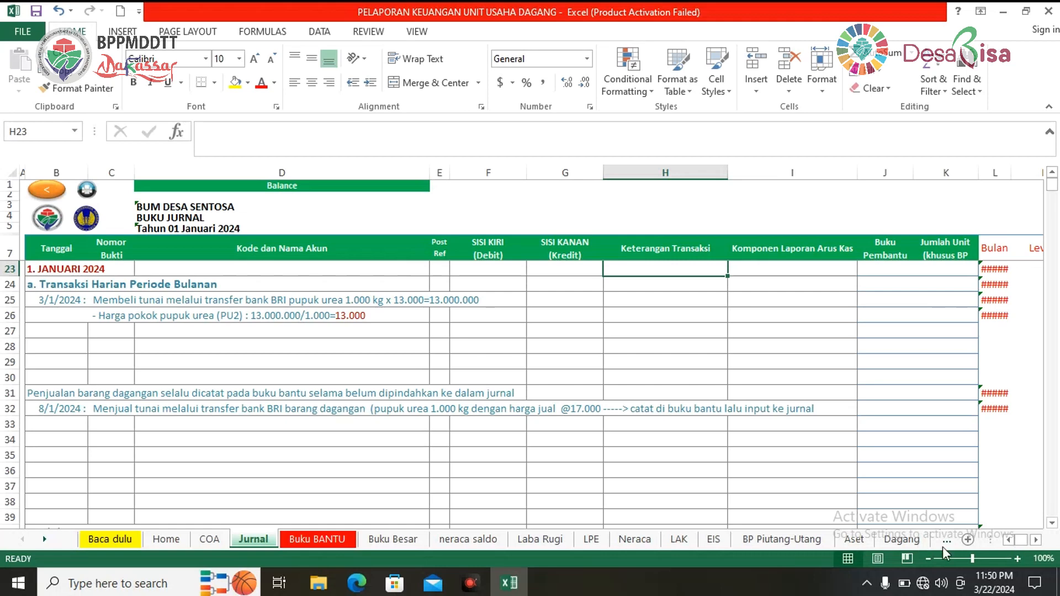
pyautogui.click(381, 439)
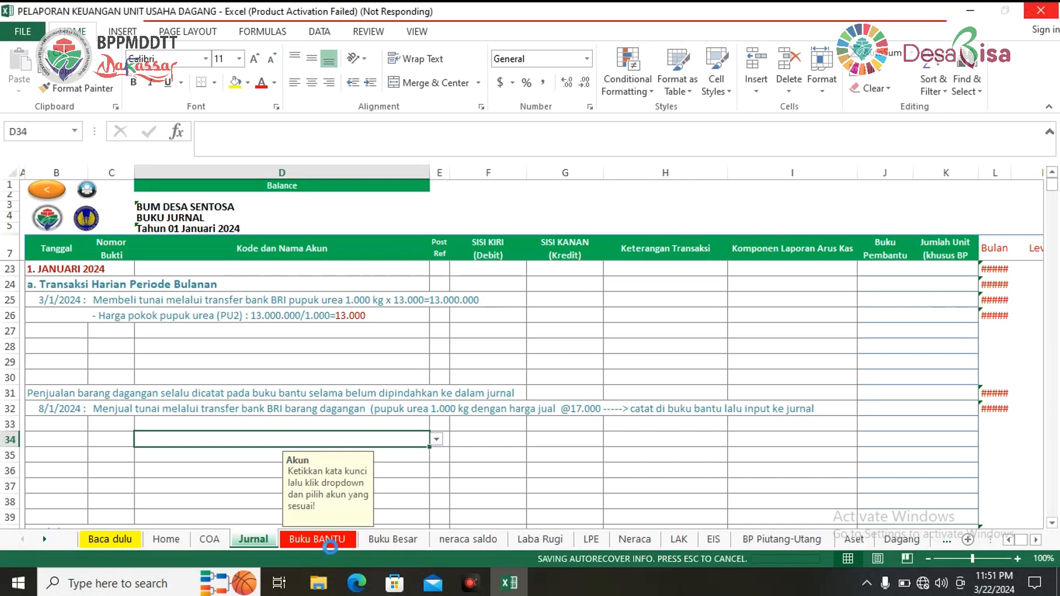
pyautogui.click(539, 425)
# Step: Open the Buku Persediaan Dagang from the Buku BANTU sheet and enter PU2 as the KODE for item 2
pyautogui.click(341, 541)
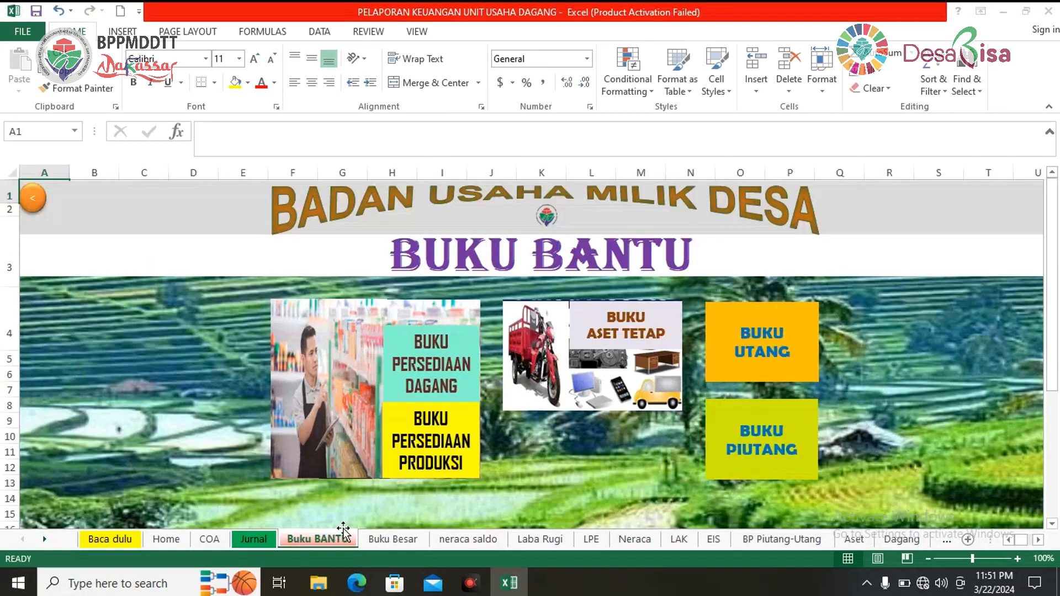
pyautogui.click(426, 376)
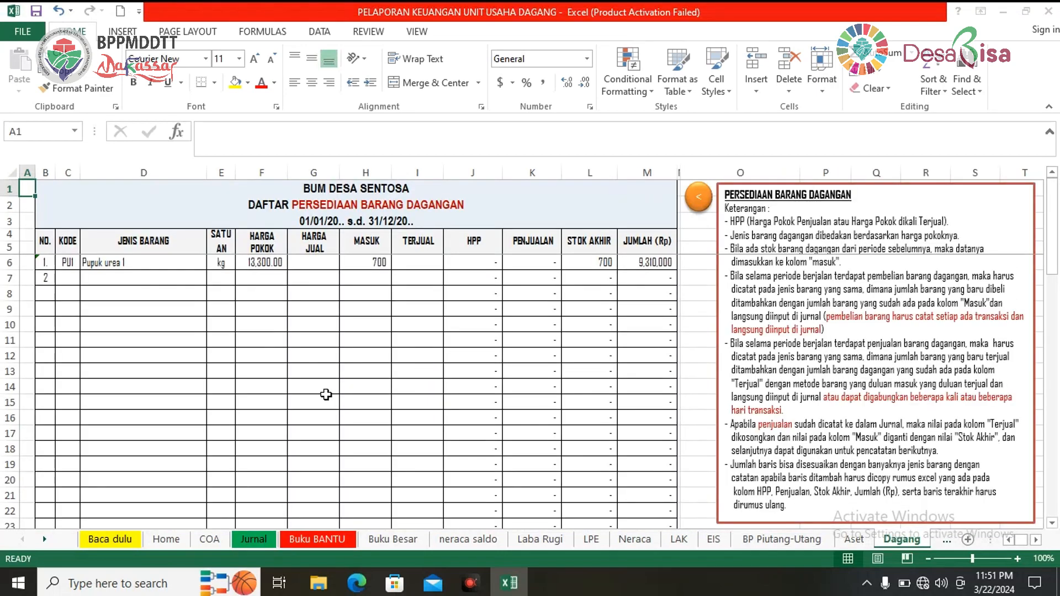
pyautogui.click(331, 395)
pyautogui.click(69, 280)
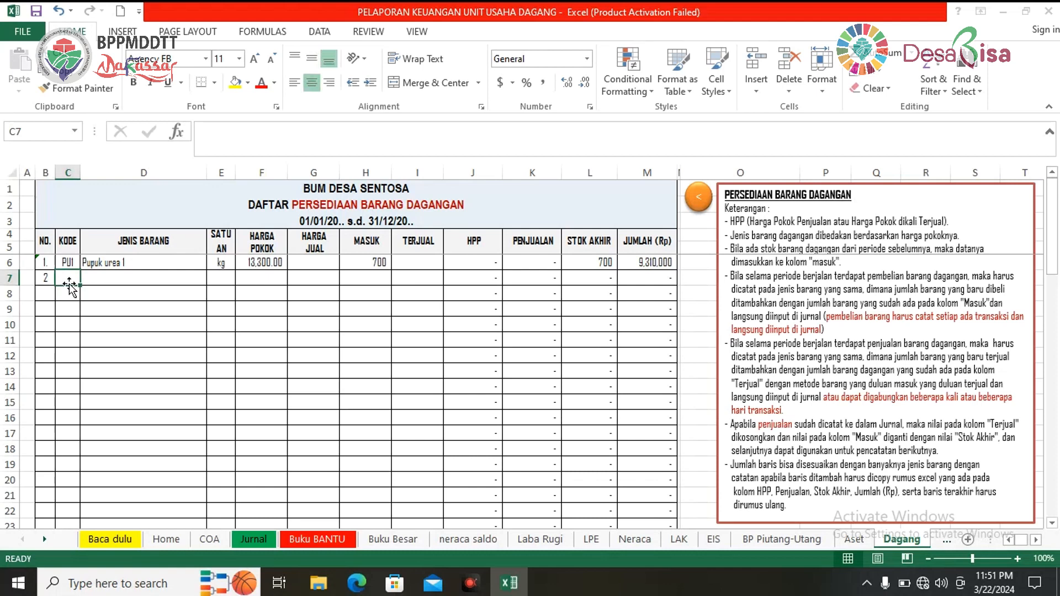
pyautogui.write('PU1')
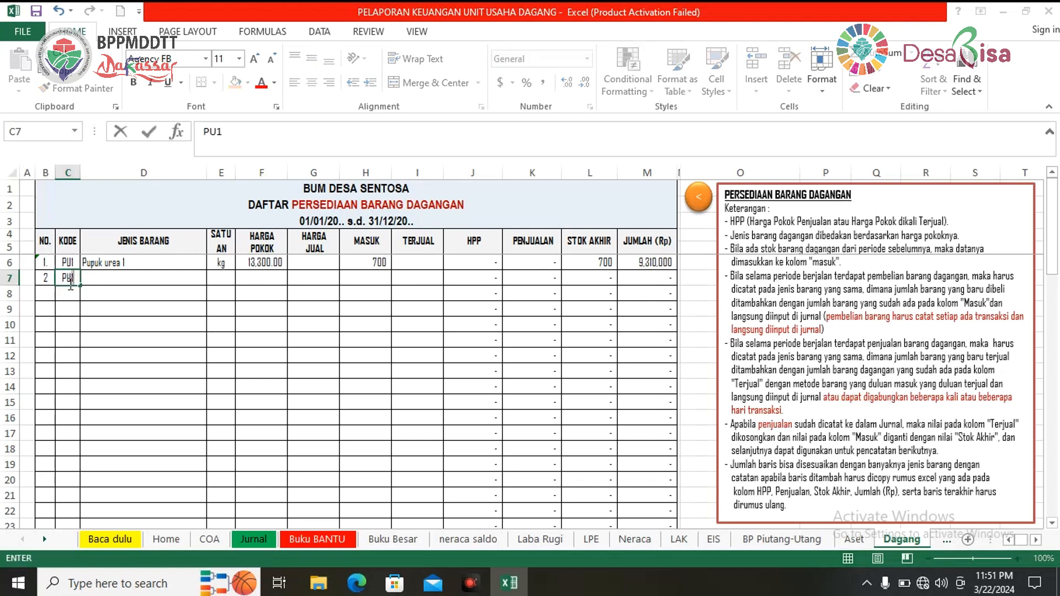
pyautogui.write('2')
# Step: Enter "Pupuk Urea 2" as the JENIS BARANG for item 2
pyautogui.click(102, 277)
pyautogui.write('Pup')
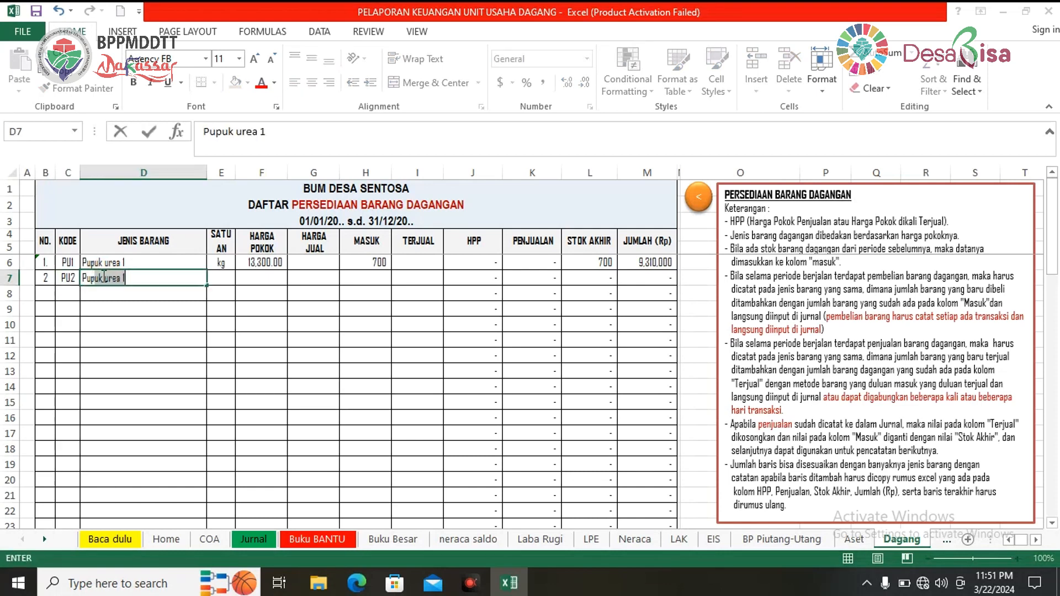
pyautogui.write('uk U')
pyautogui.press('BackSpace')
pyautogui.press('BackSpace')
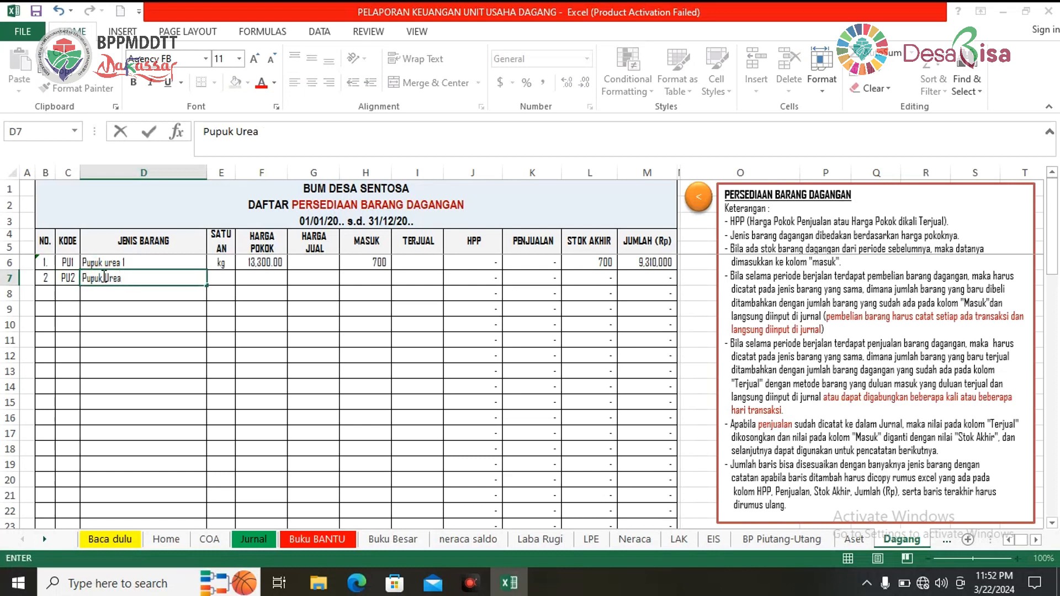
pyautogui.write('2')
# Step: Copy the unit kg and the HARGA POKOK of 13,300.00 from item 1 down to item 2
pyautogui.click(223, 262)
pyautogui.moveTo(235, 270); pyautogui.dragTo(285, 286)
pyautogui.click(263, 263)
pyautogui.click(273, 310)
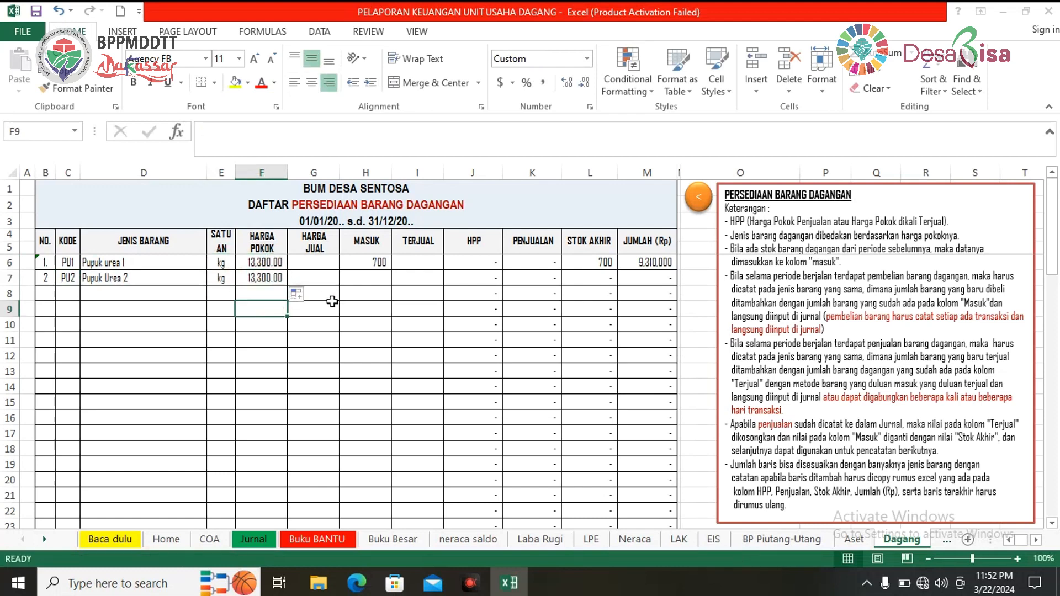
# Step: Enter 1000 as the MASUK quantity for Pupuk Urea 2
pyautogui.click(371, 283)
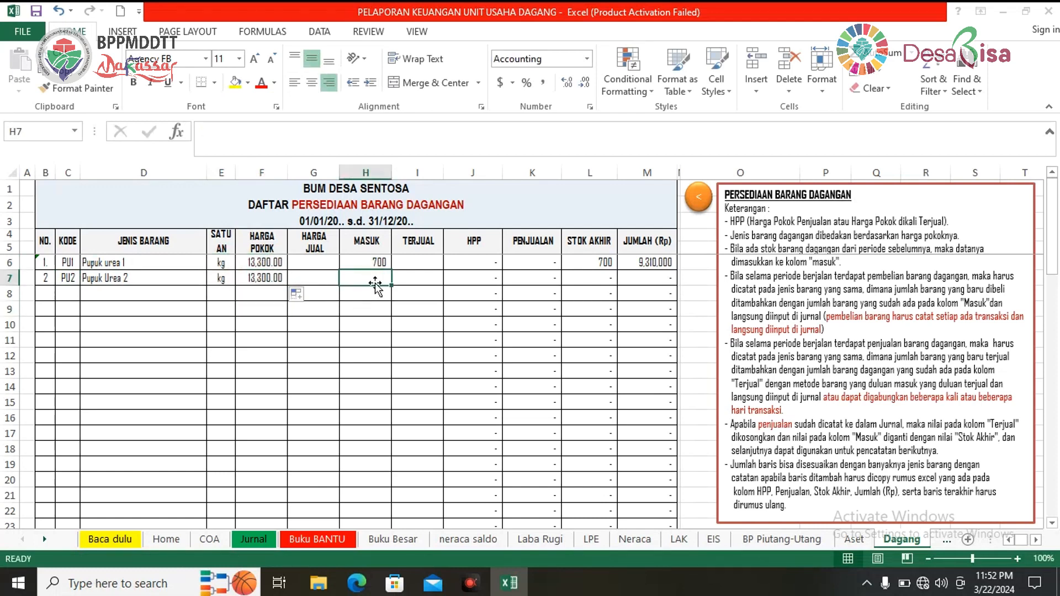
pyautogui.write('1000')
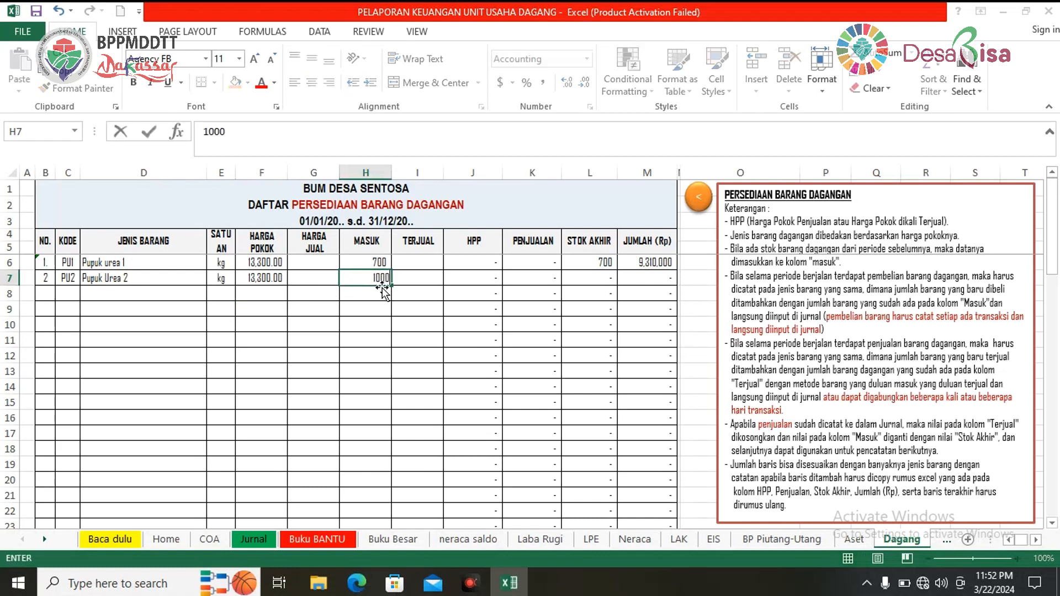
pyautogui.press('Return')
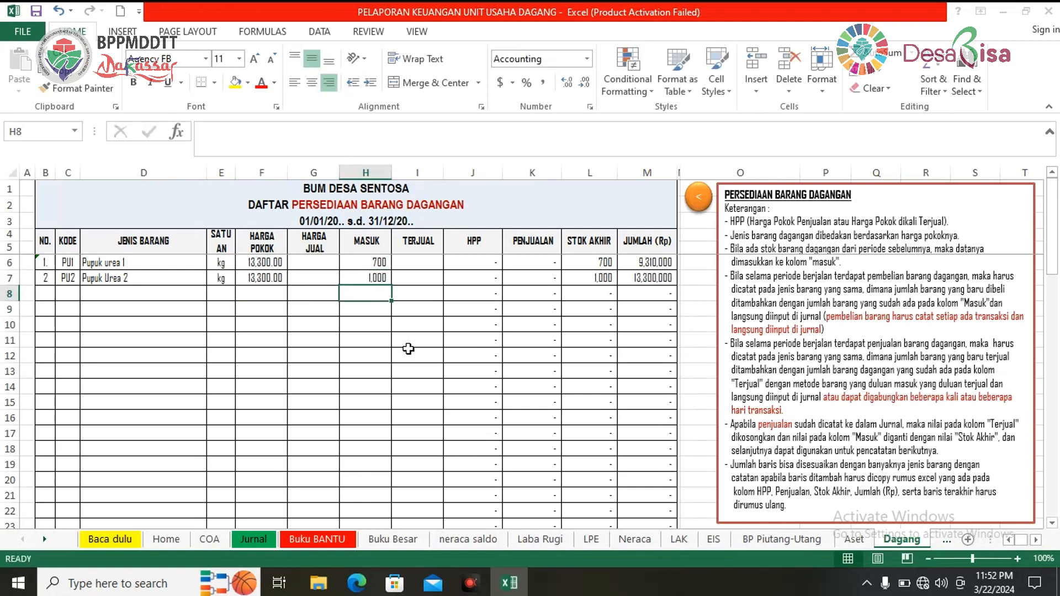
# Step: Return to the Jurnal sheet and enter 3/1 as the Tanggal in row 27 for the urea purchase
pyautogui.click(267, 538)
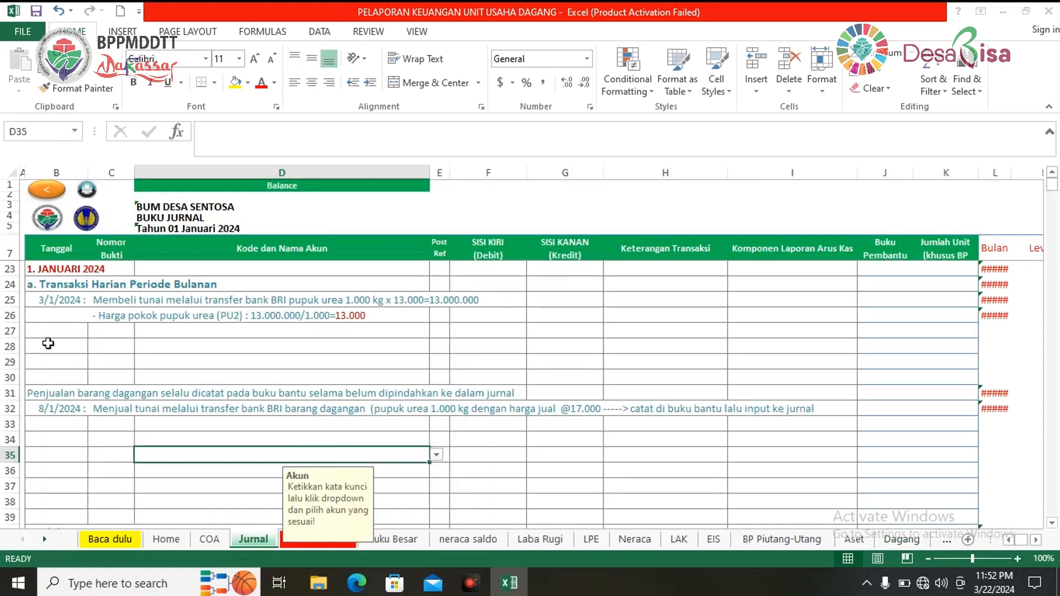
pyautogui.click(70, 332)
pyautogui.write('3/1')
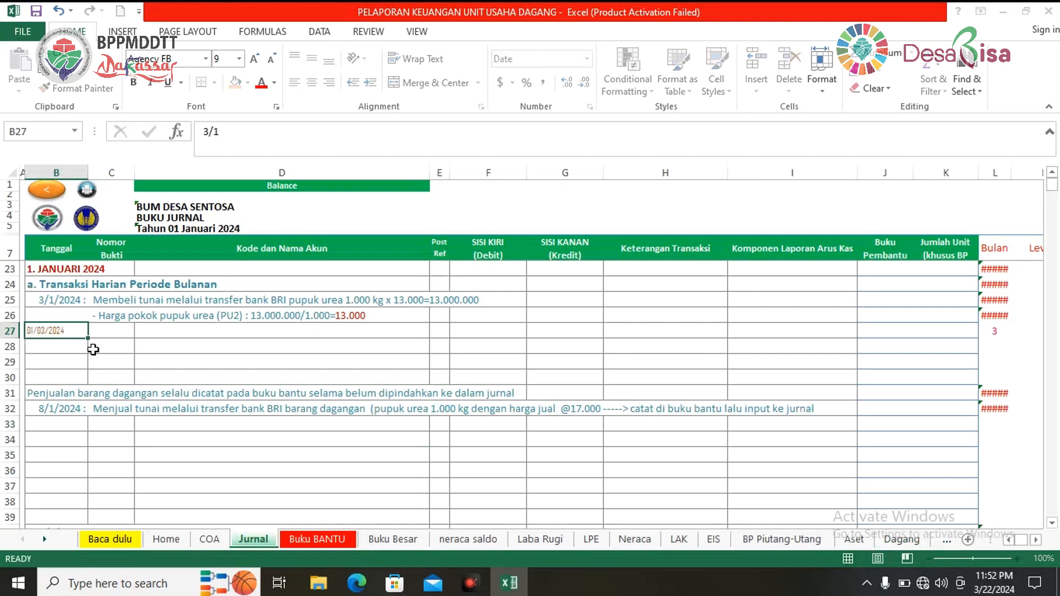
pyautogui.press('Return')
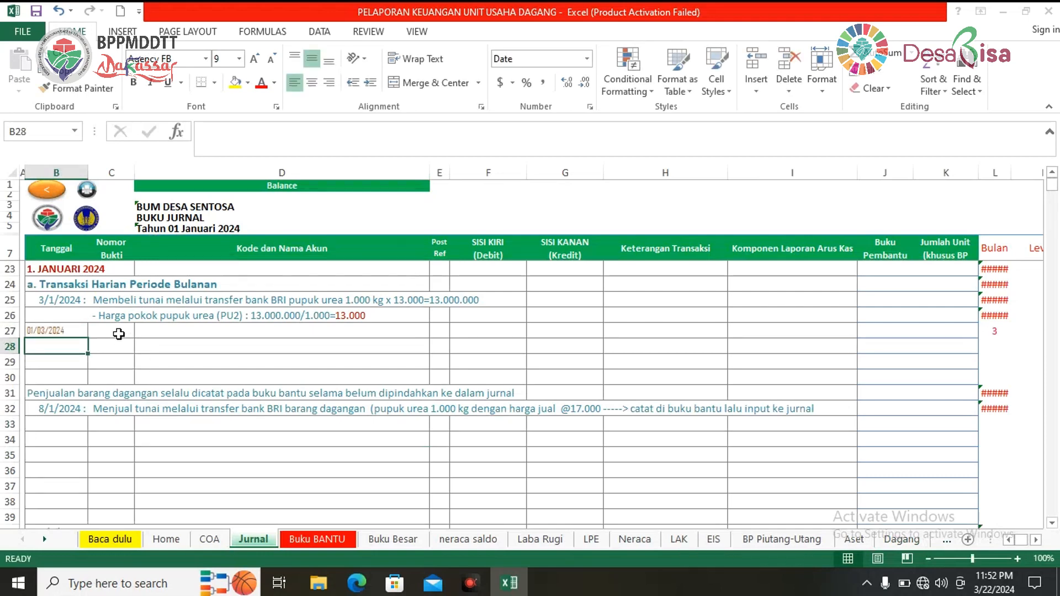
# Step: Enter 2.124D as the Nomor Bukti in row 27
pyautogui.click(119, 334)
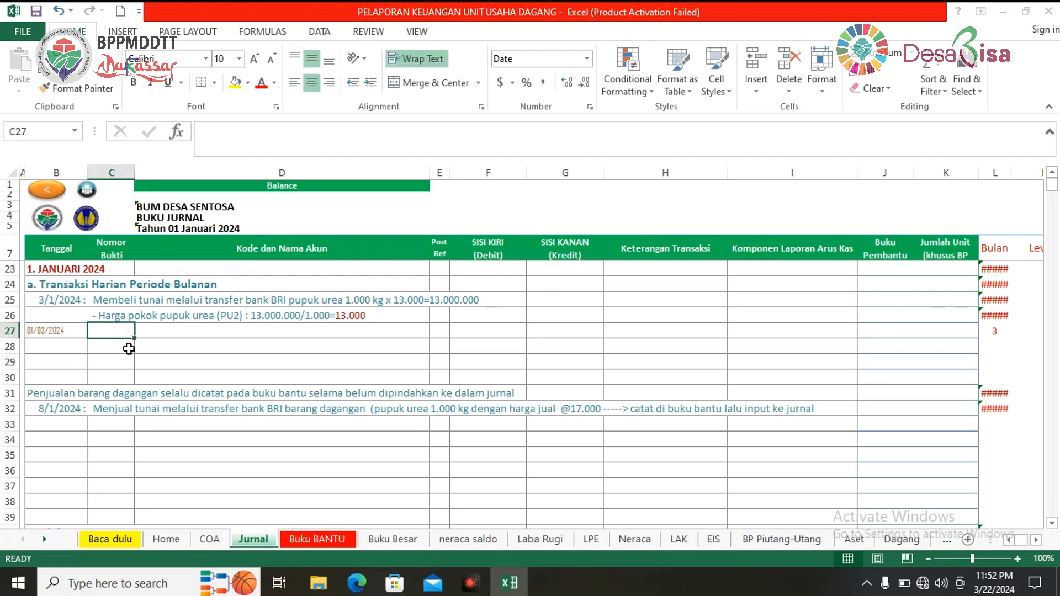
pyautogui.write('2')
pyautogui.write('24D')
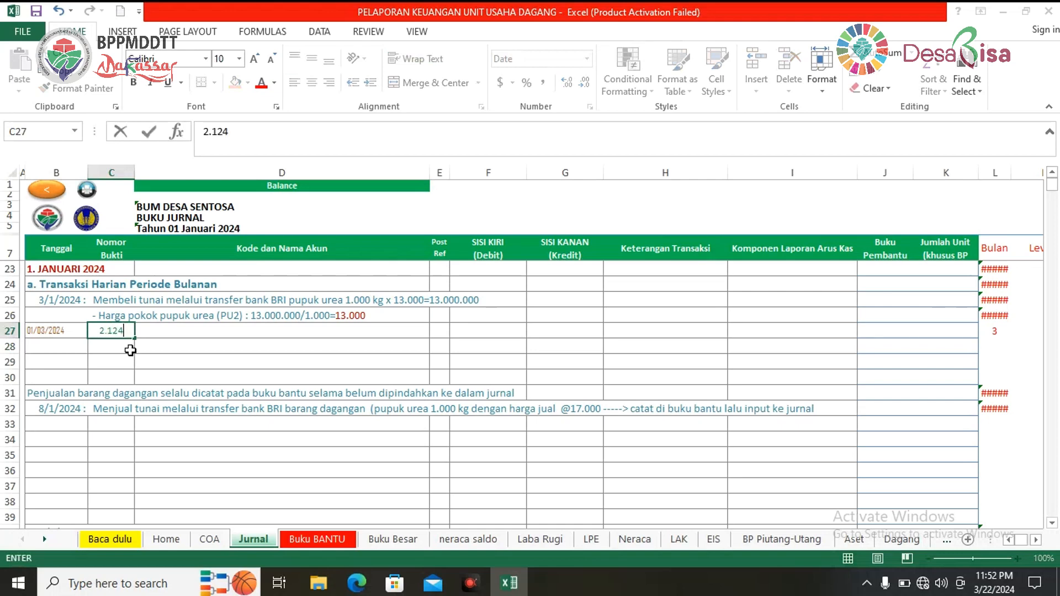
pyautogui.click(215, 377)
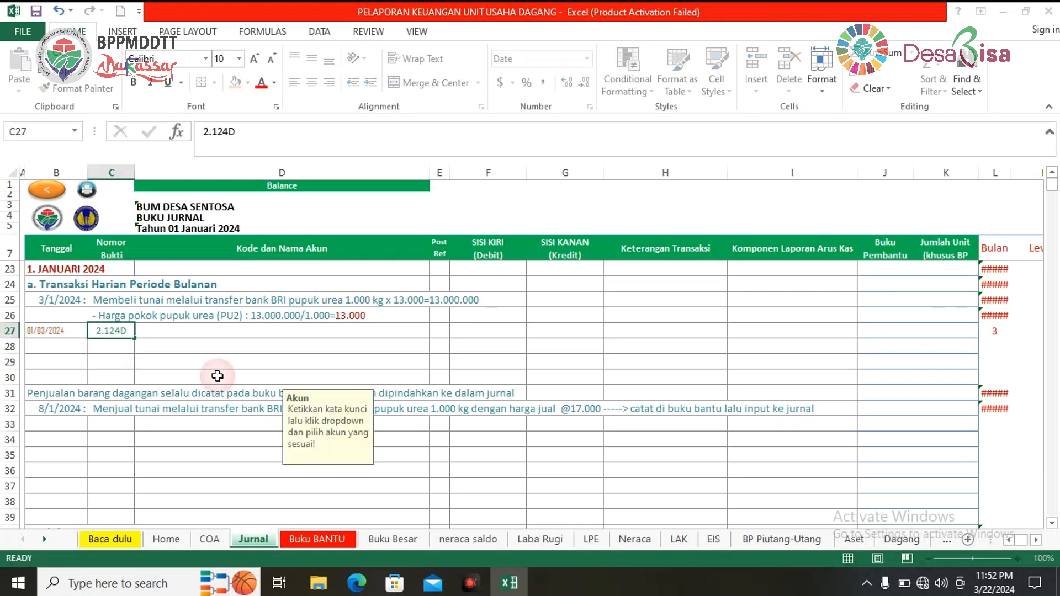
# Step: Look up "Persediaan barang" in the row 27 account cell and choose 1.1.05.01 Persediaan Barang Dagangan
pyautogui.click(164, 332)
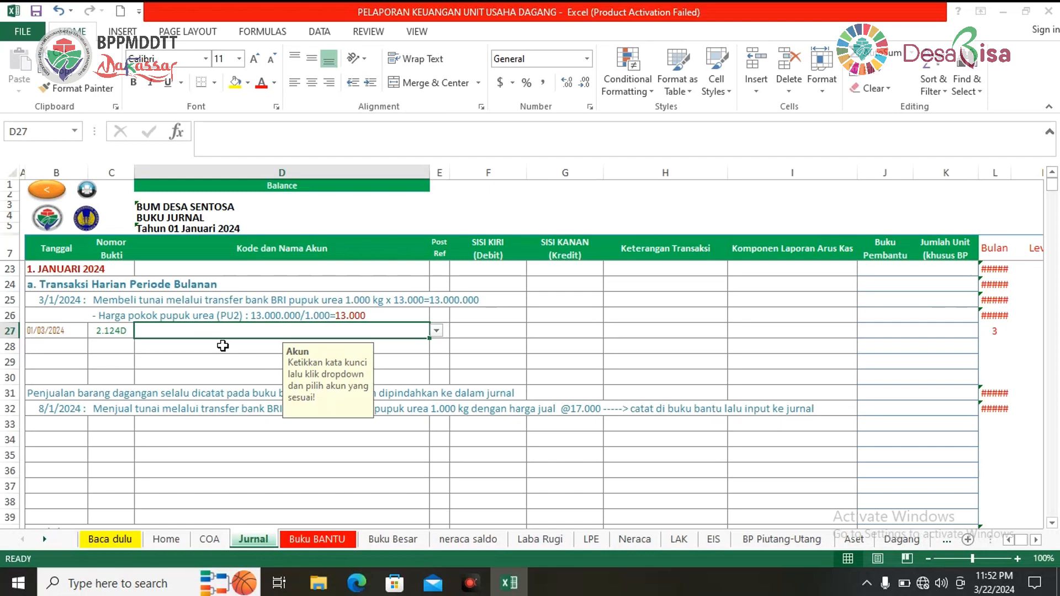
pyautogui.write('Perse')
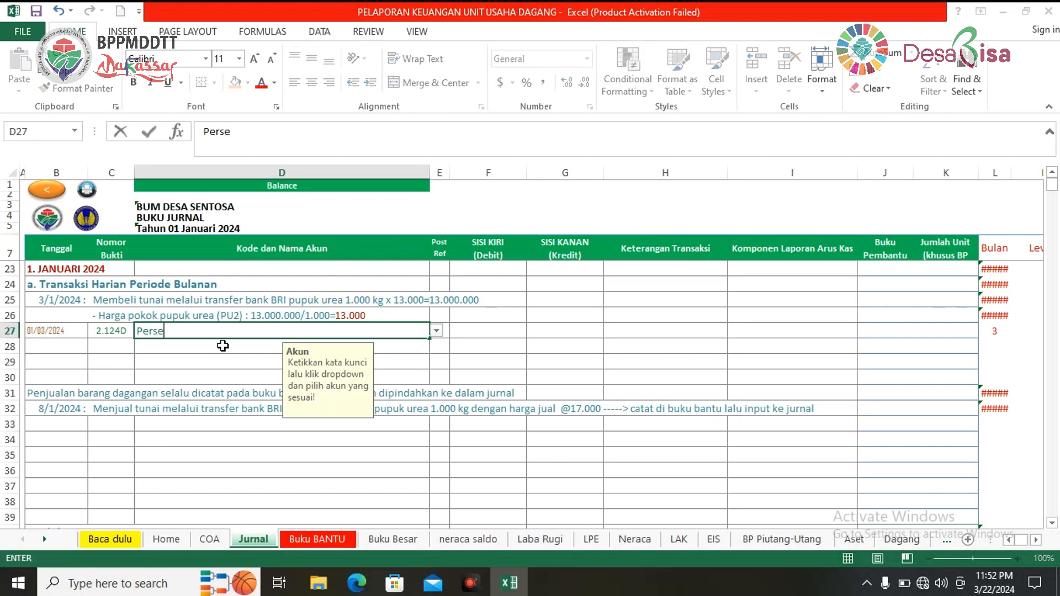
pyautogui.write('diaan barang')
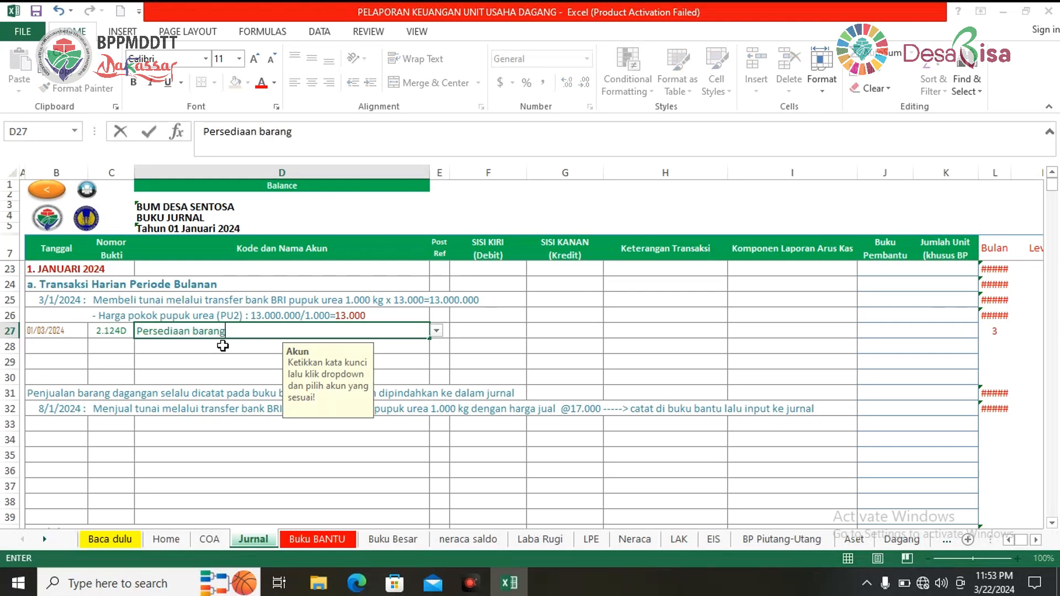
pyautogui.click(437, 331)
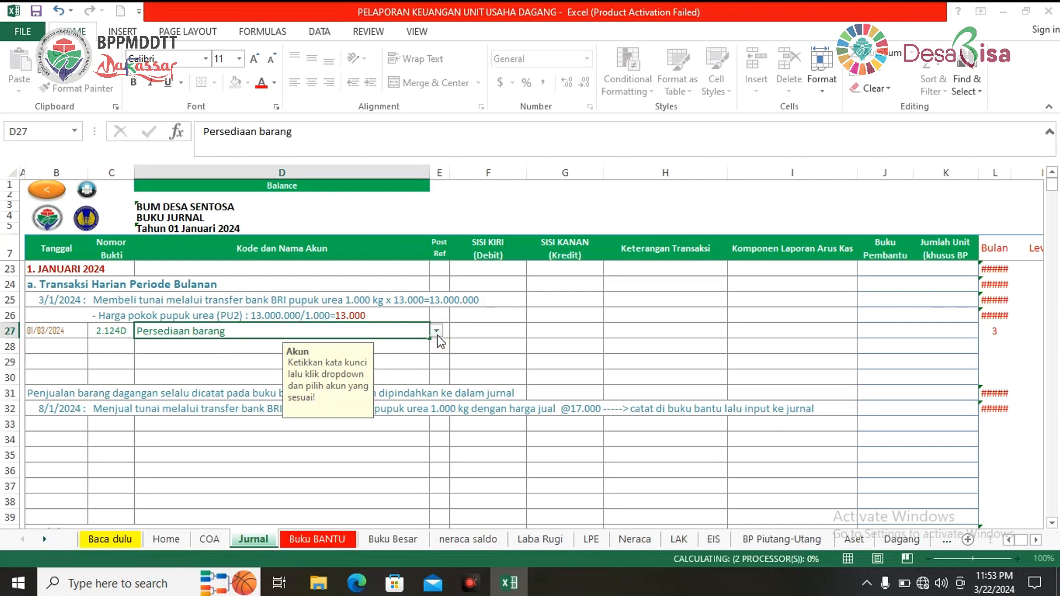
pyautogui.click(436, 330)
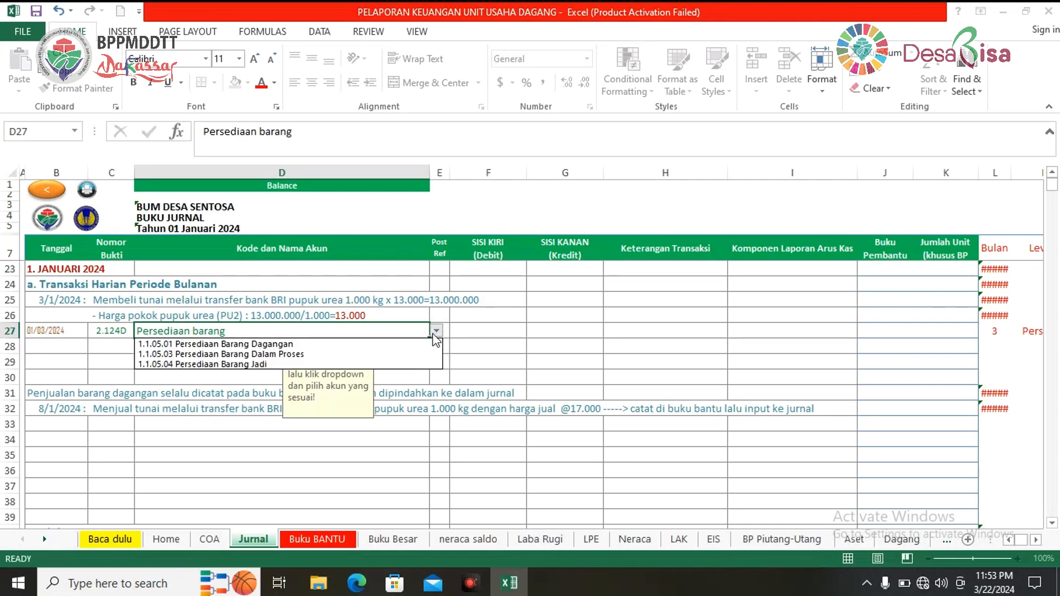
pyautogui.click(349, 344)
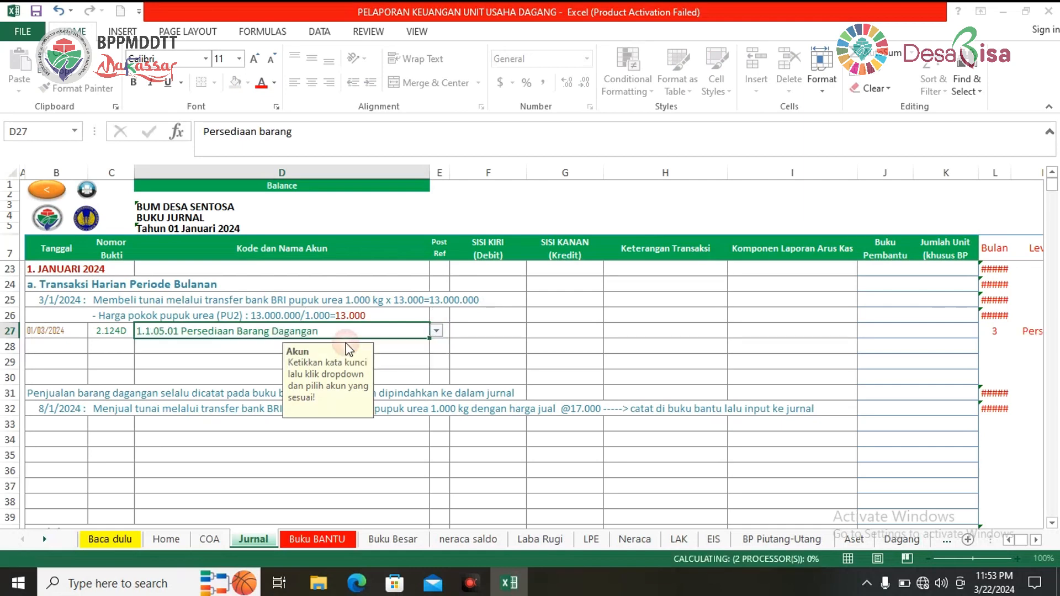
# Step: Enter 13000000 as the debit amount (SISI KIRI) for the Persediaan Barang Dagangan row
pyautogui.click(496, 364)
pyautogui.click(504, 330)
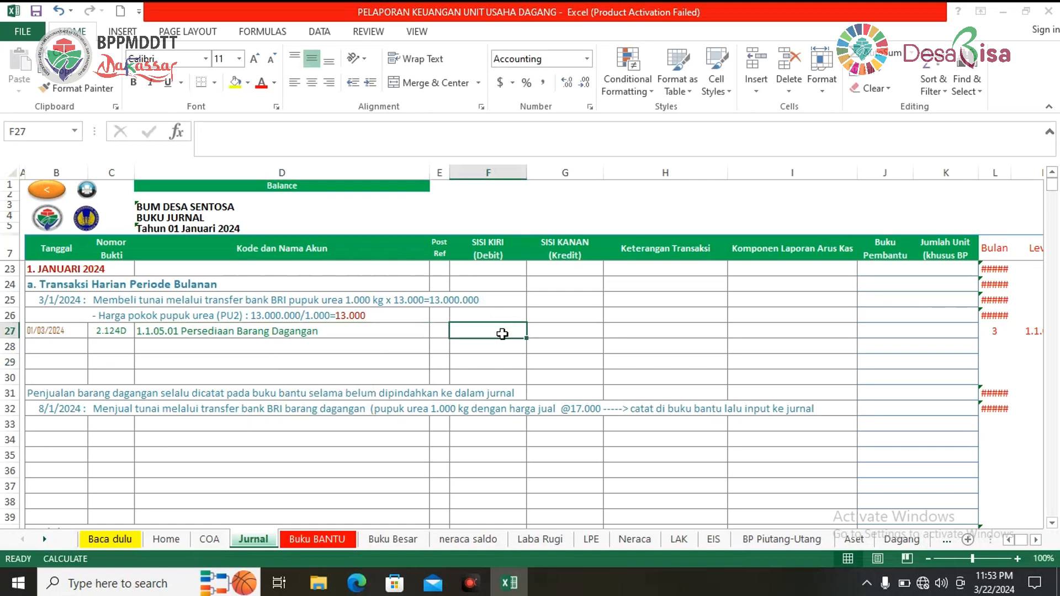
pyautogui.write('13000000')
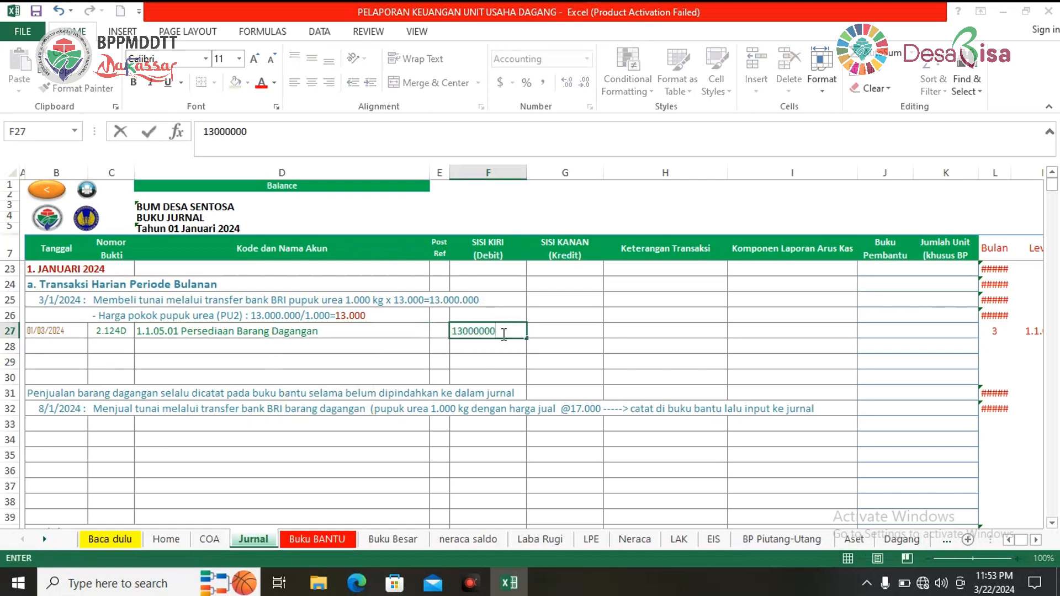
pyautogui.press('Return')
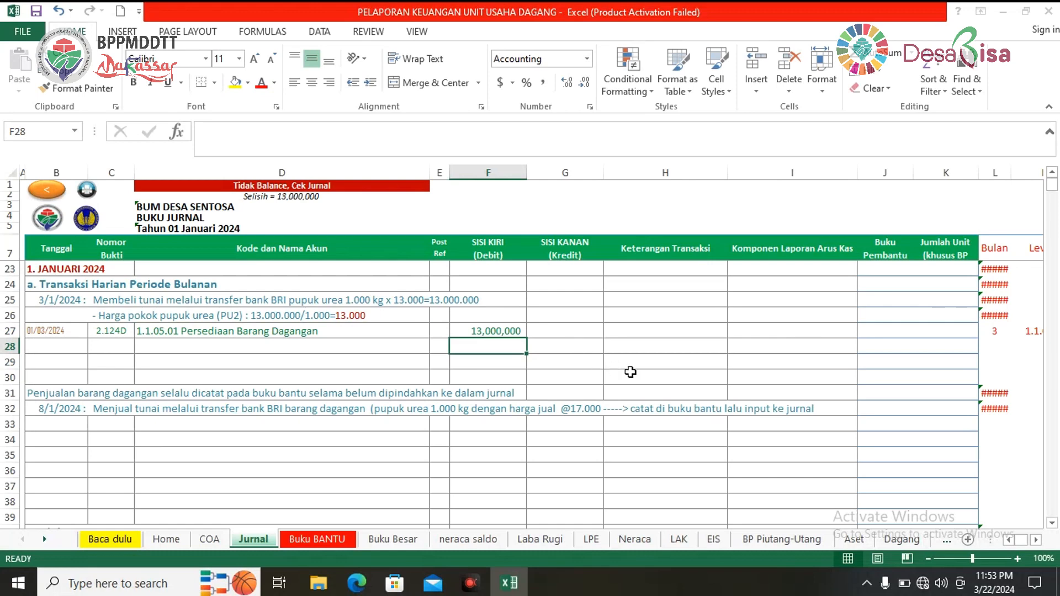
# Step: Enter "Pembelian Barang Dagangan" as the Keterangan Transaksi in row 27
pyautogui.click(662, 329)
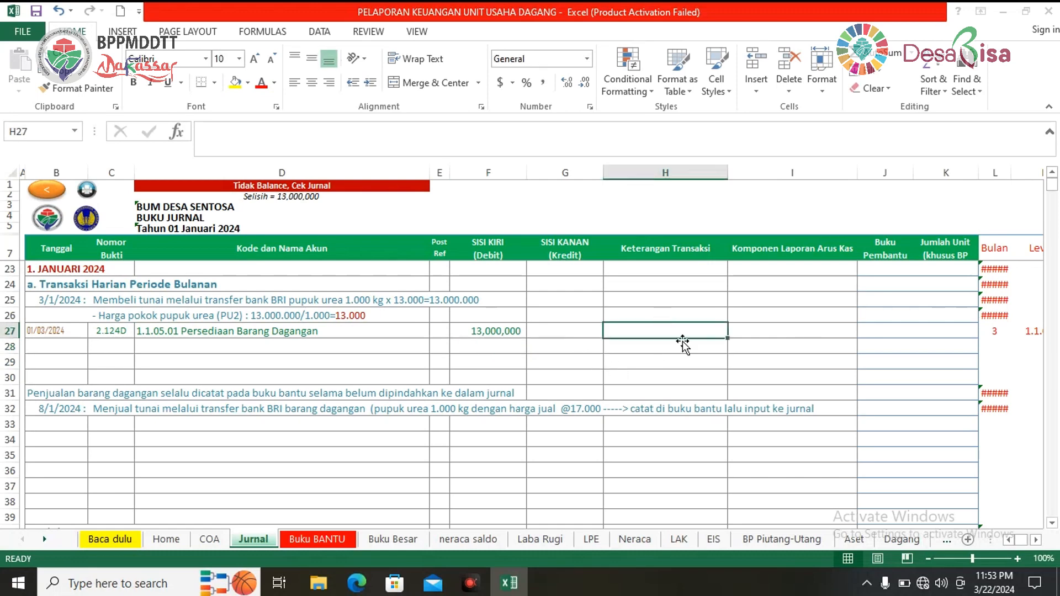
pyautogui.write('Pembelian Barang Dagangan')
pyautogui.press('Return')
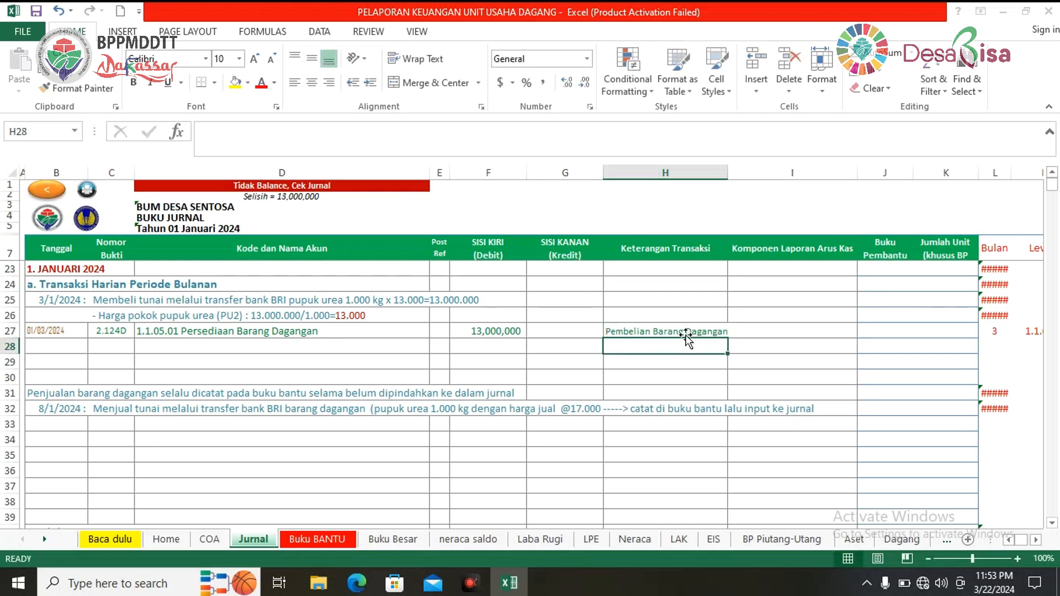
# Step: Copy the Tanggal and Nomor Bukti from row 27 into row 28 of the journal
pyautogui.click(71, 355)
pyautogui.moveTo(65, 331); pyautogui.dragTo(108, 334)
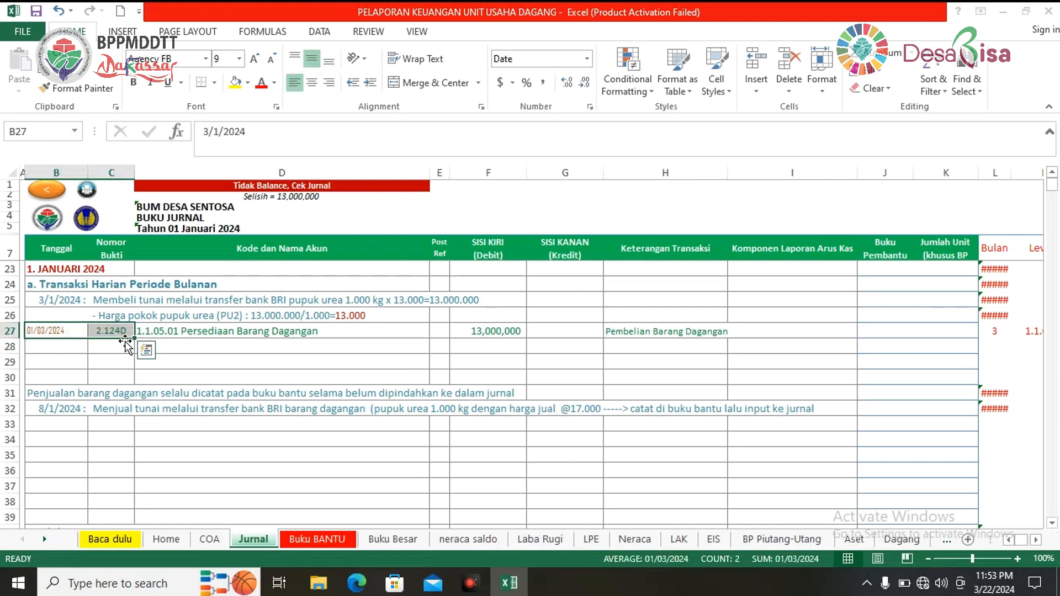
pyautogui.hotkey('ctrl', 'c')
pyautogui.click(74, 347)
pyautogui.hotkey('ctrl', 'v')
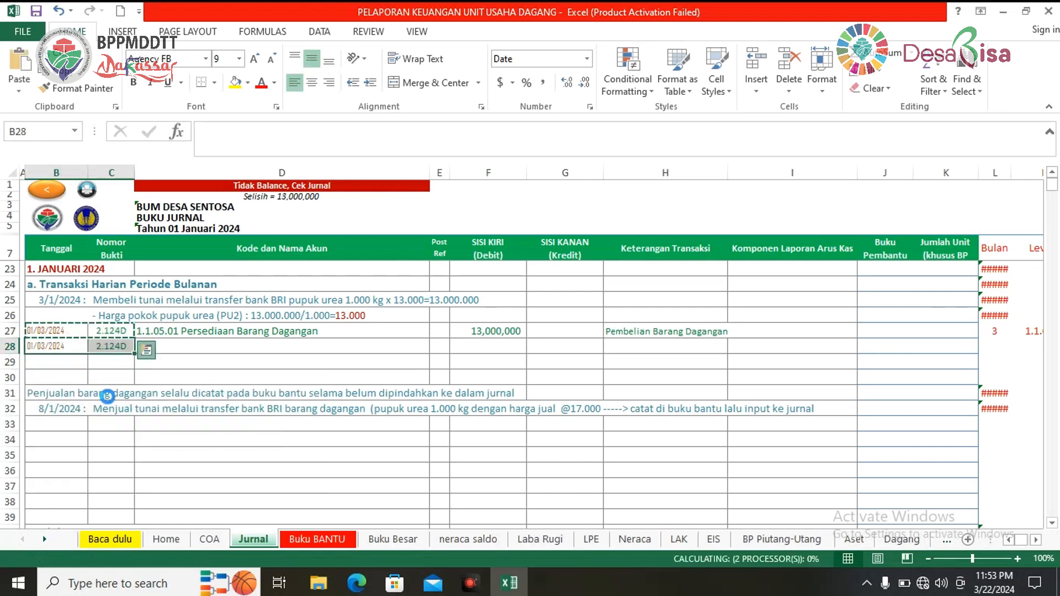
# Step: Look up "bank bri" in the row 28 account cell and choose 1.1.01.02 Kas di Bank BRI
pyautogui.click(161, 364)
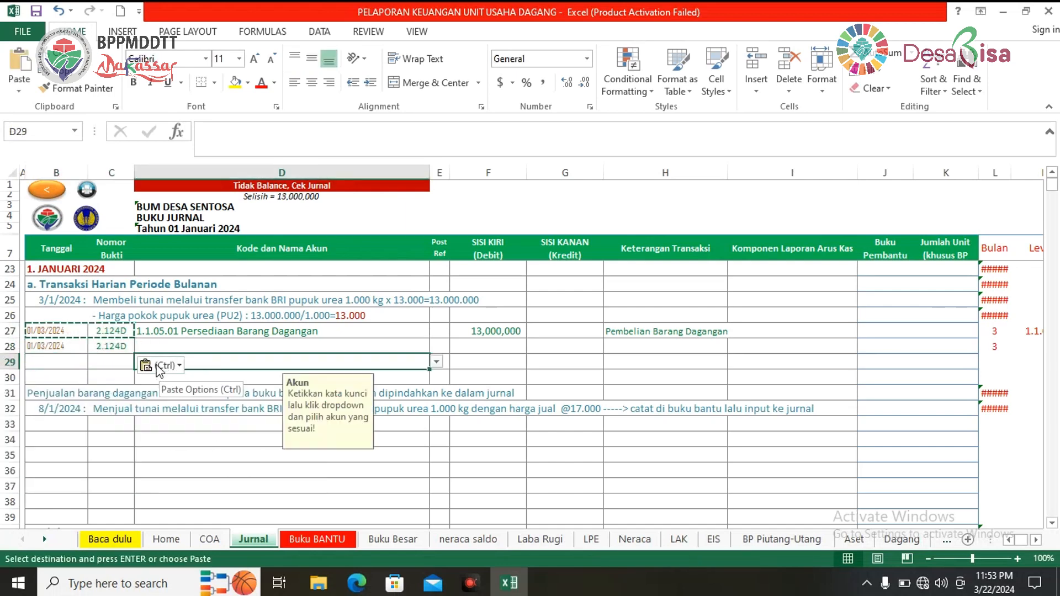
pyautogui.press('Up')
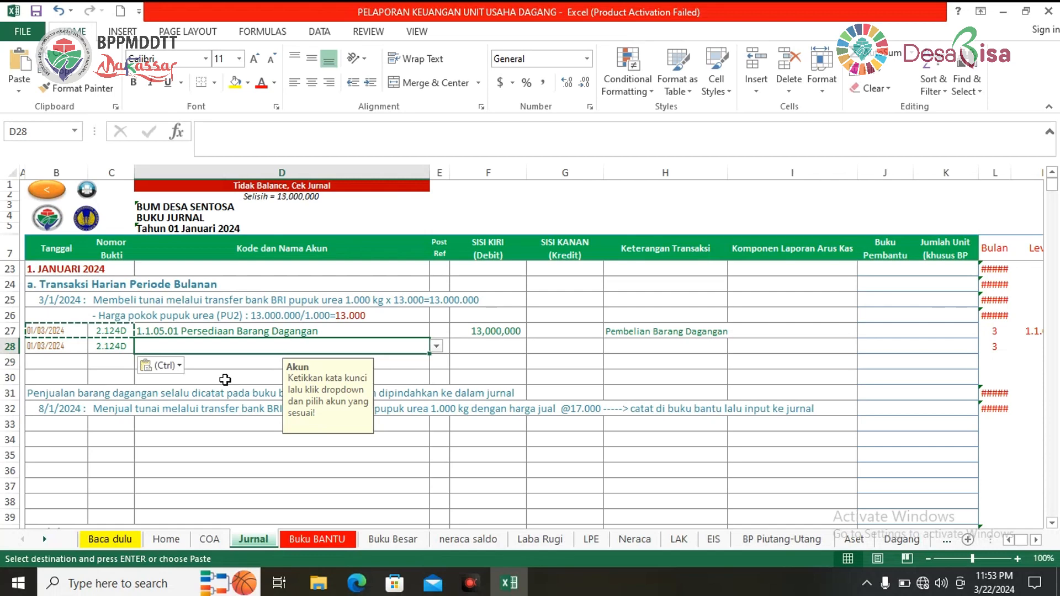
pyautogui.write('bank b')
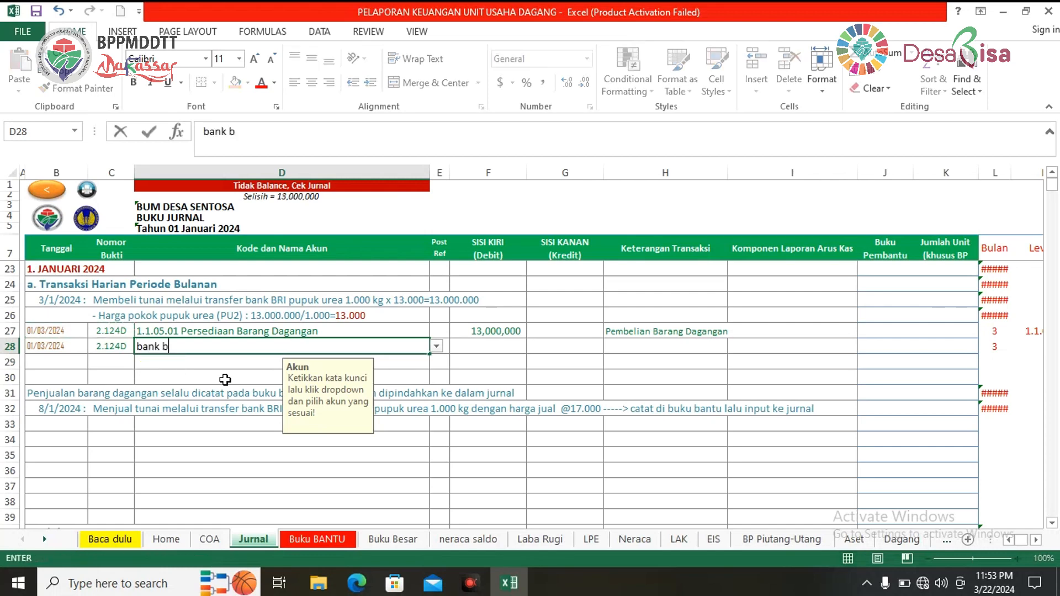
pyautogui.write('ri')
pyautogui.click(437, 348)
pyautogui.click(437, 348)
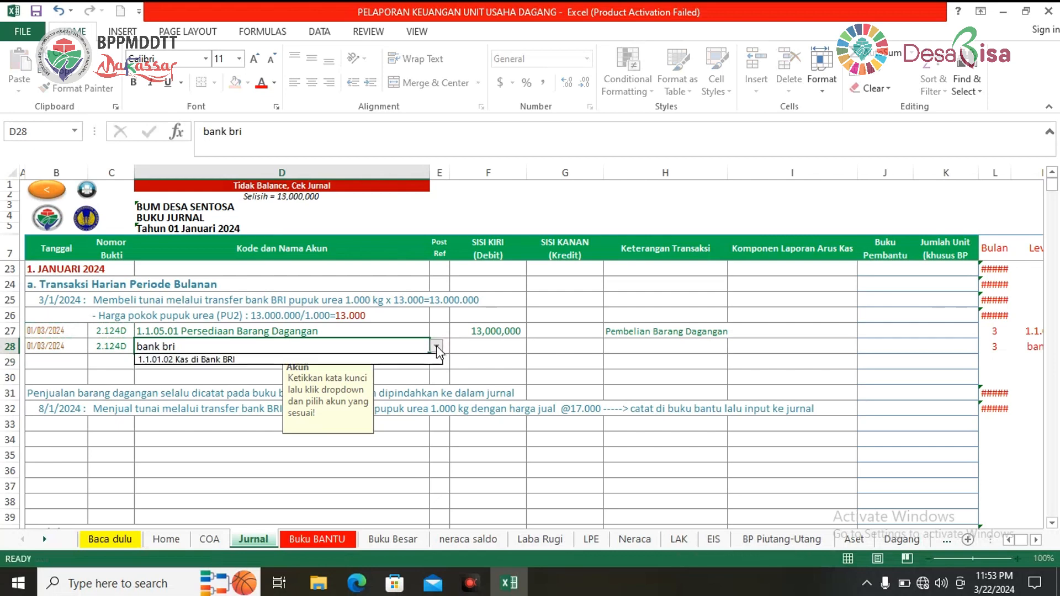
pyautogui.click(346, 360)
# Step: Enter 13000000 as the credit amount (SISI KANAN) for the Kas di Bank BRI row
pyautogui.click(505, 347)
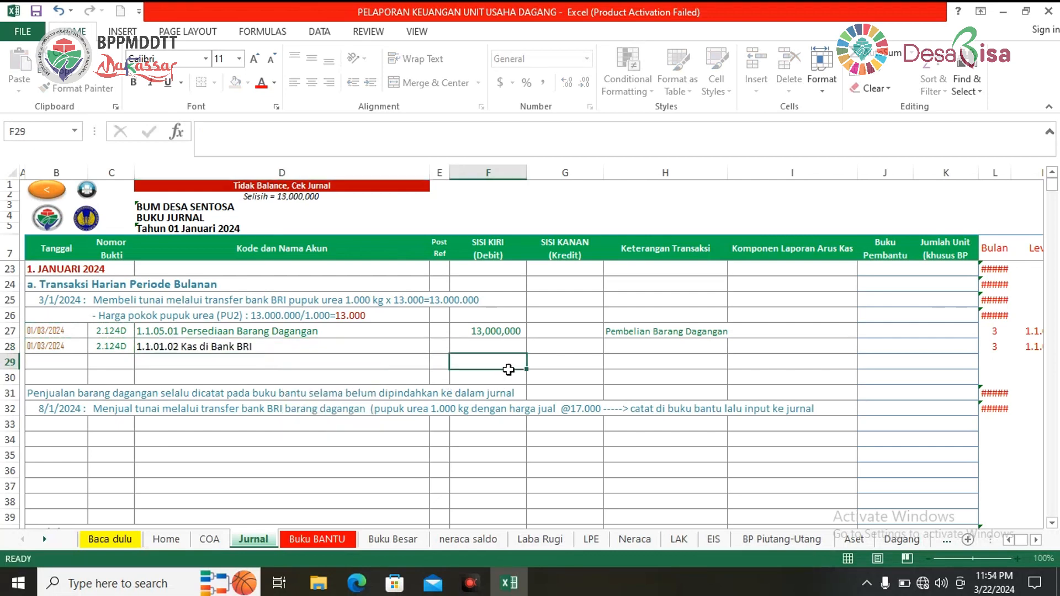
pyautogui.click(562, 346)
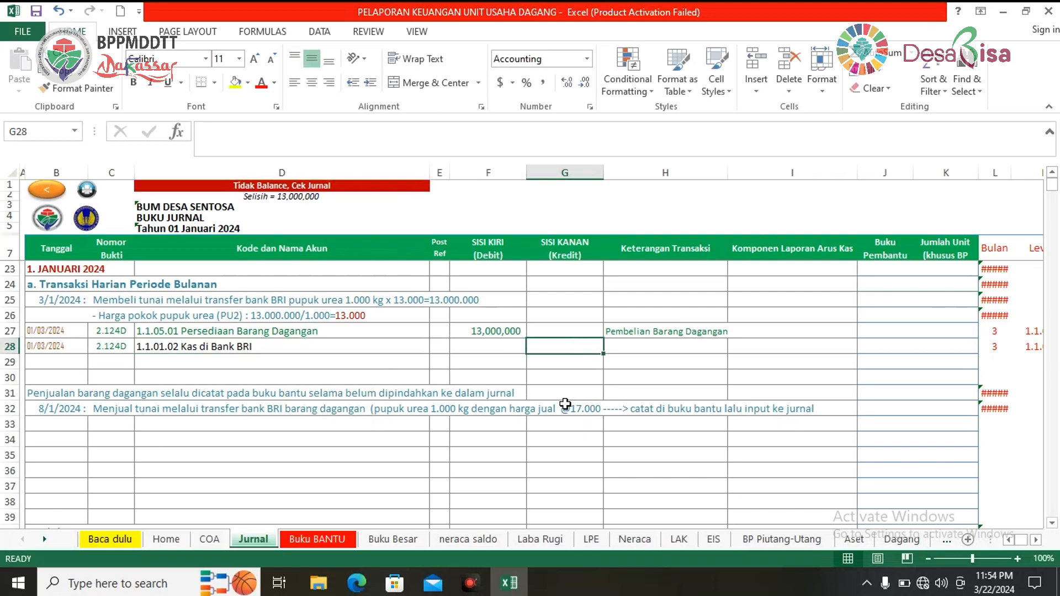
pyautogui.write('13000000')
pyautogui.press('Return')
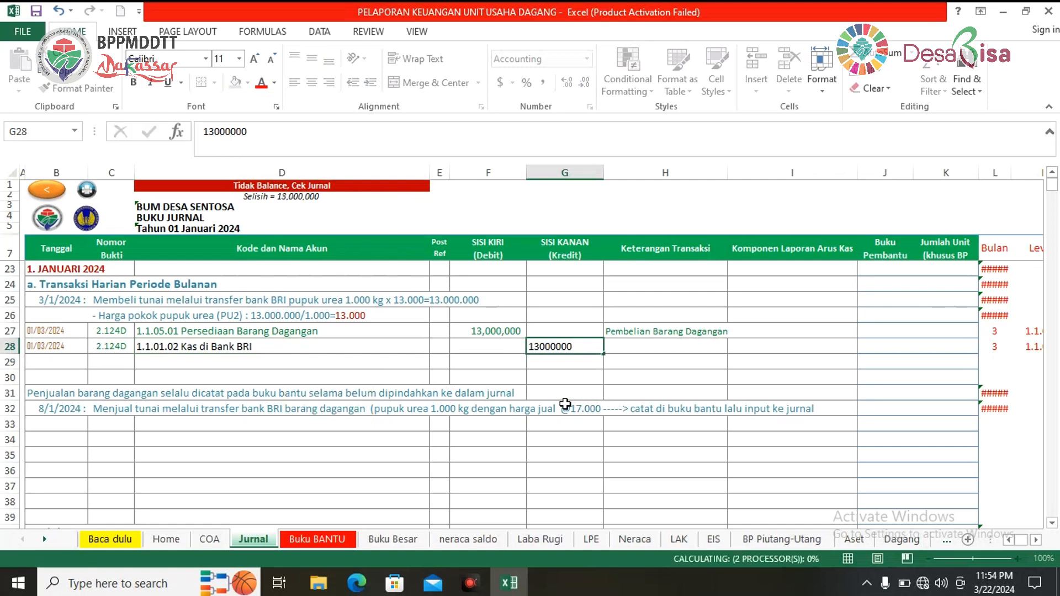
# Step: Fill the Keterangan Transaksi "Pembelian Barang Dagangan" down from row 27 to row 28
pyautogui.click(677, 355)
pyautogui.click(690, 332)
pyautogui.moveTo(728, 338); pyautogui.dragTo(732, 352)
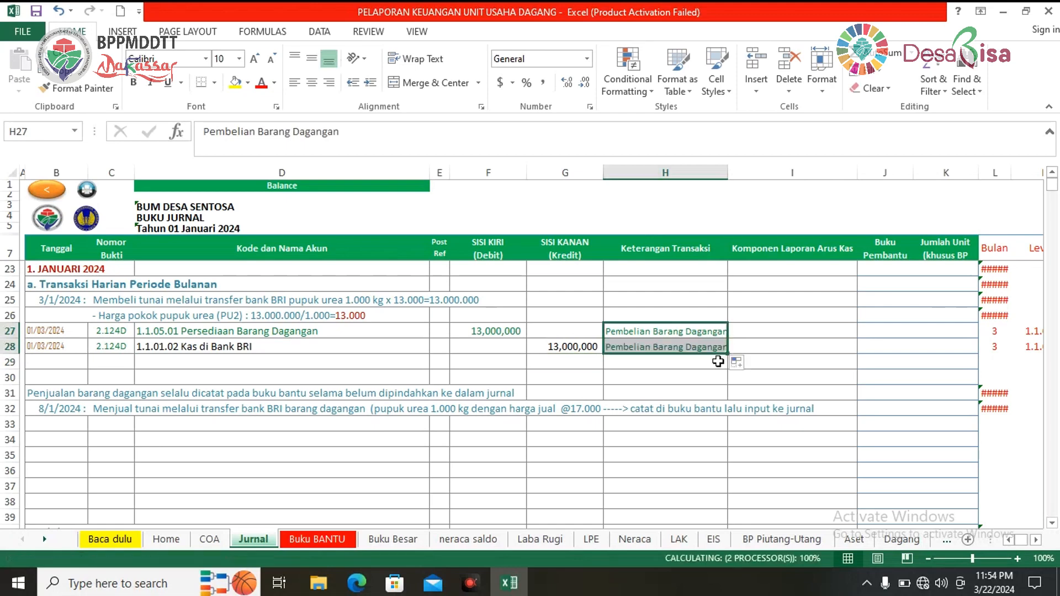
pyautogui.click(719, 457)
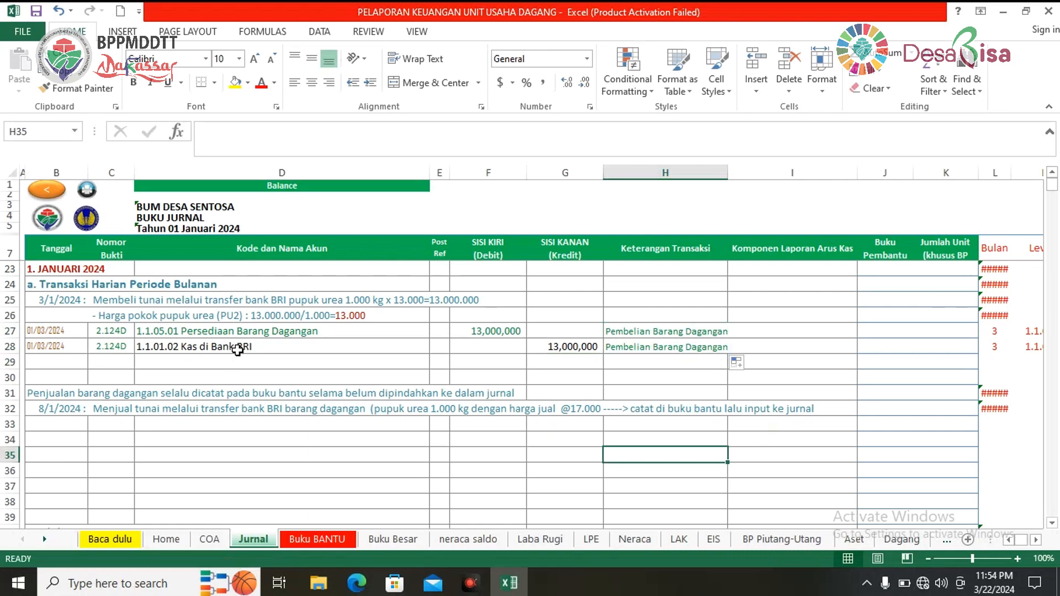
# Step: Set row 28's cash flow component to Kas_Keluar_Operasi, refined to "Pengeluaran kas untuk pembayaran ke pemasok barang"
pyautogui.click(807, 349)
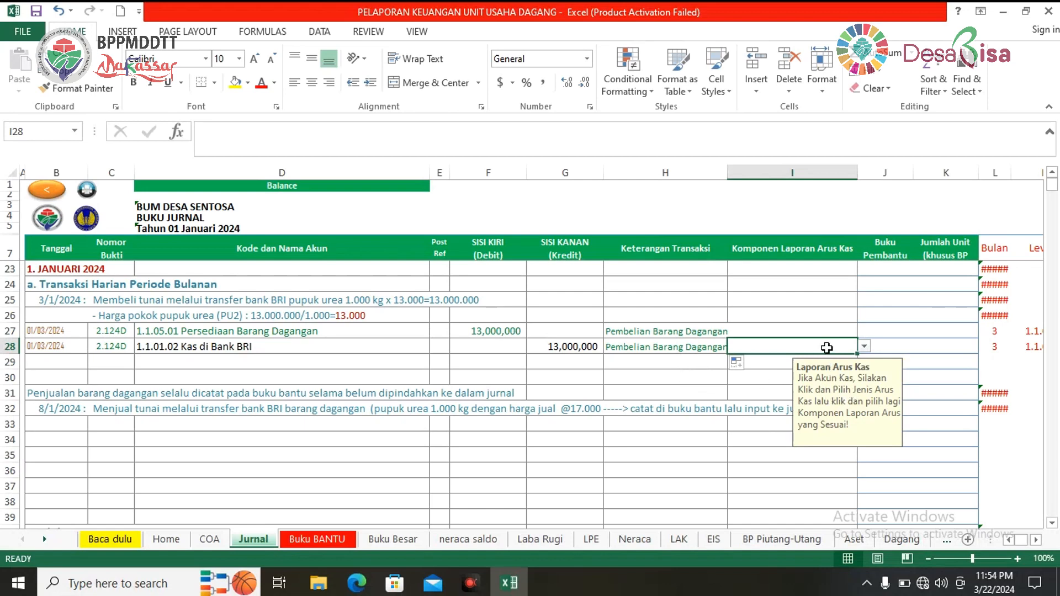
pyautogui.click(863, 348)
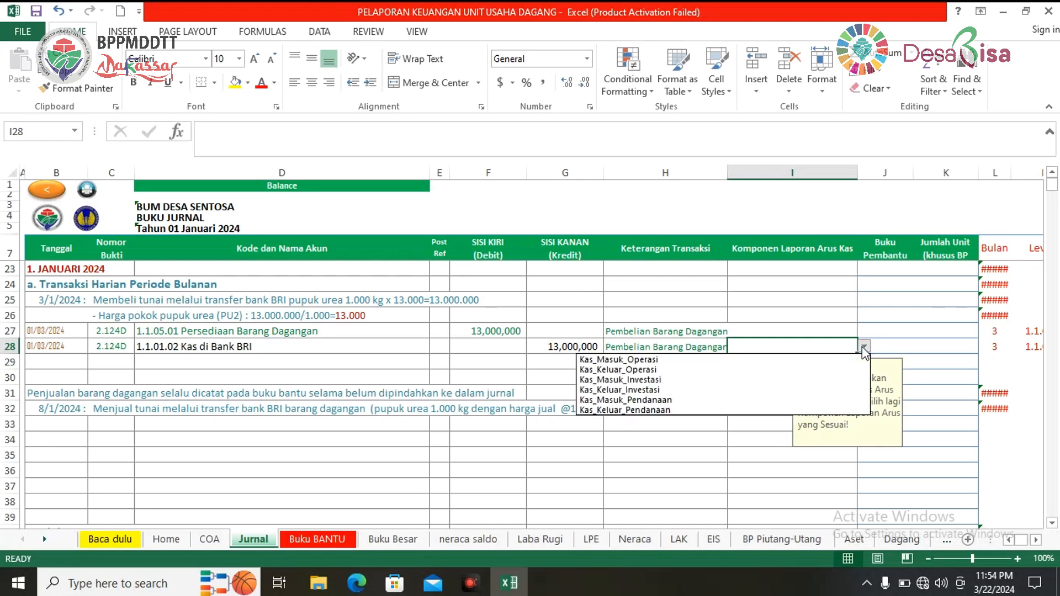
pyautogui.click(691, 371)
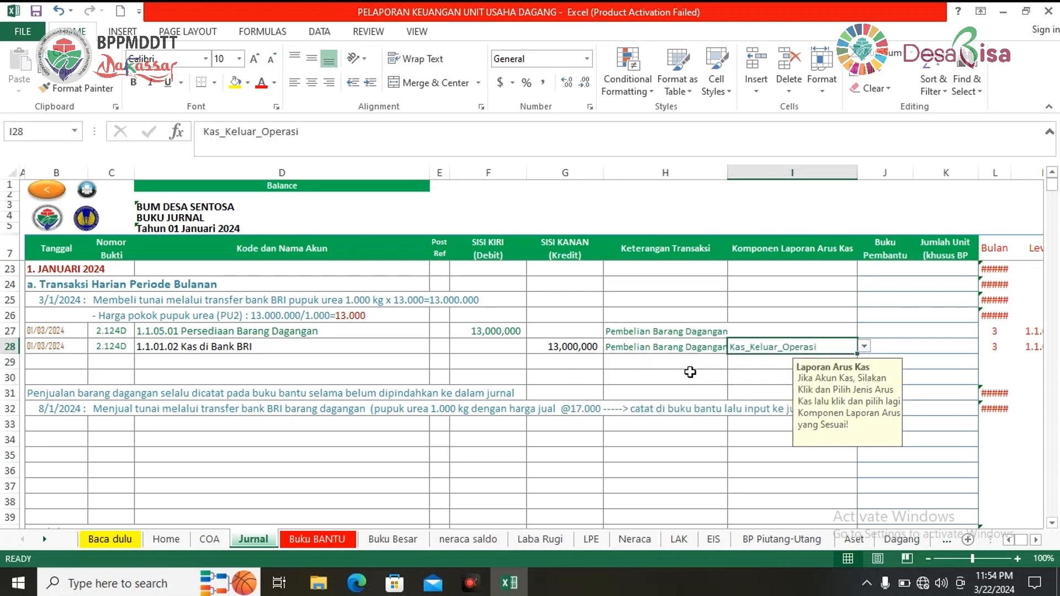
pyautogui.click(865, 347)
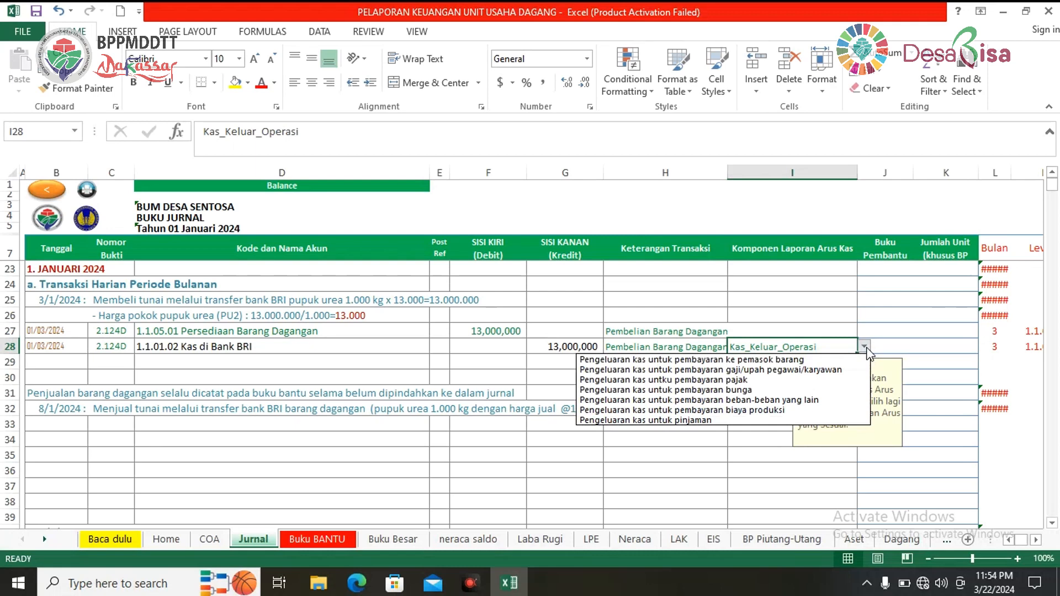
pyautogui.click(782, 362)
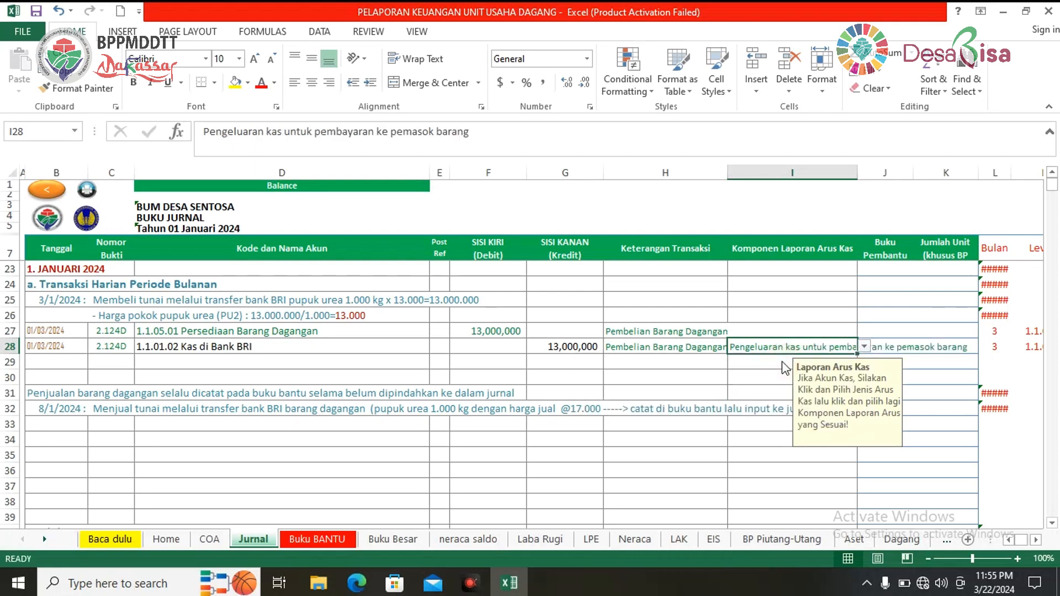
pyautogui.click(754, 379)
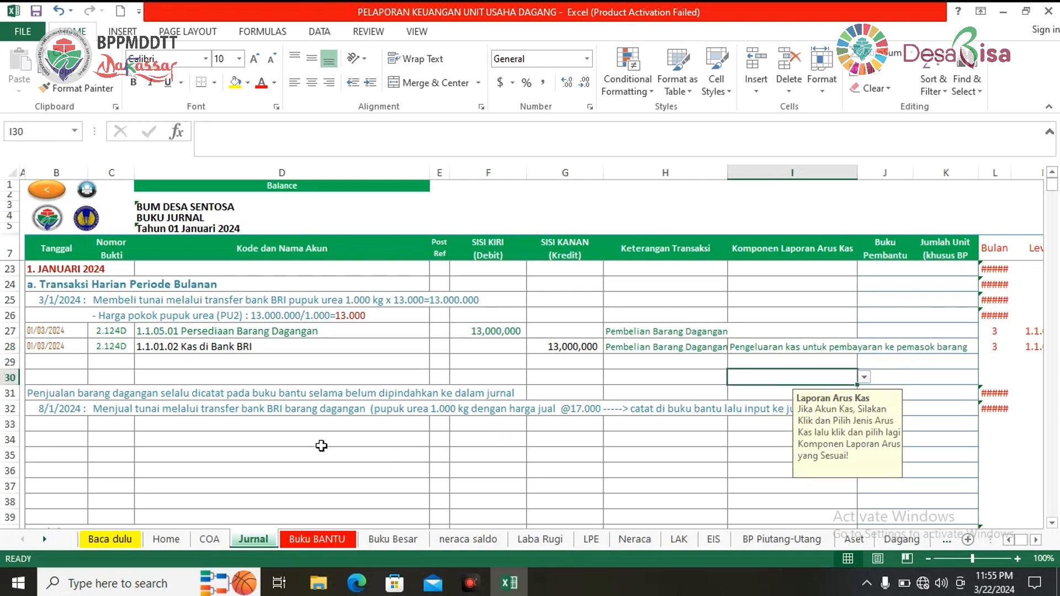
pyautogui.scroll(-1, 321, 445)
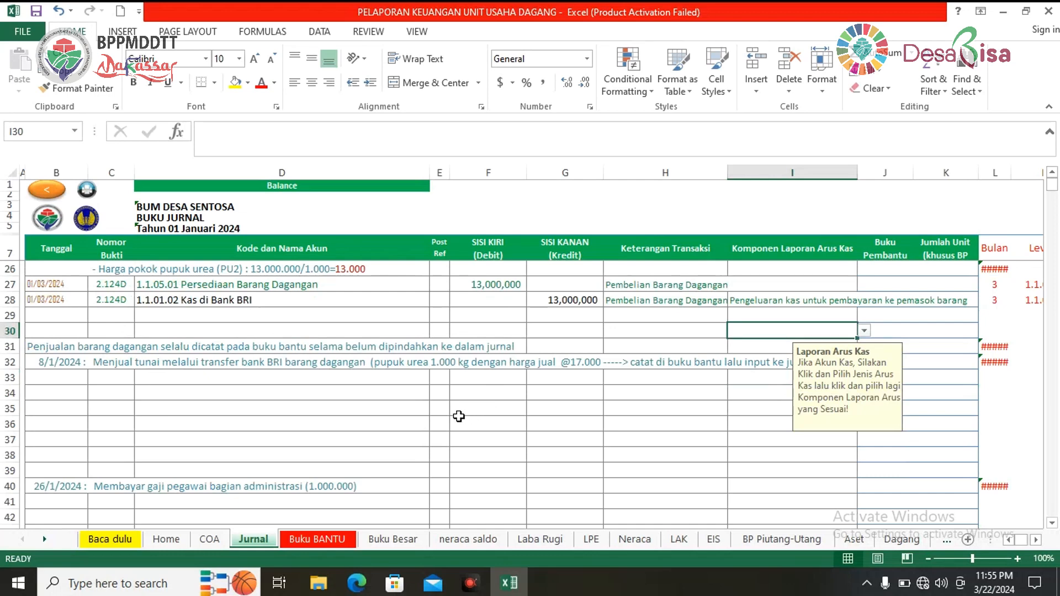
pyautogui.click(692, 450)
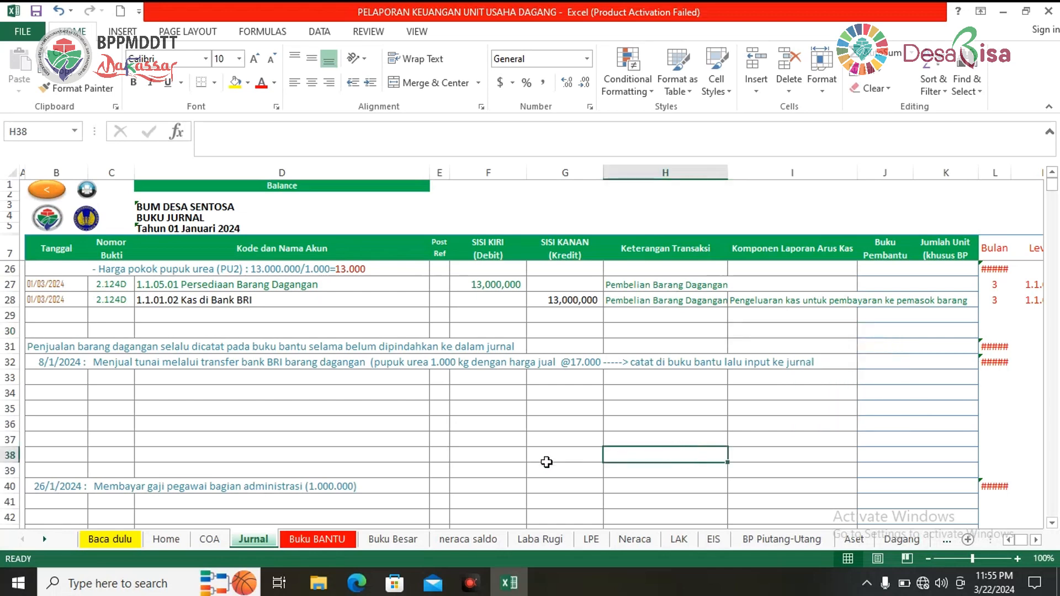